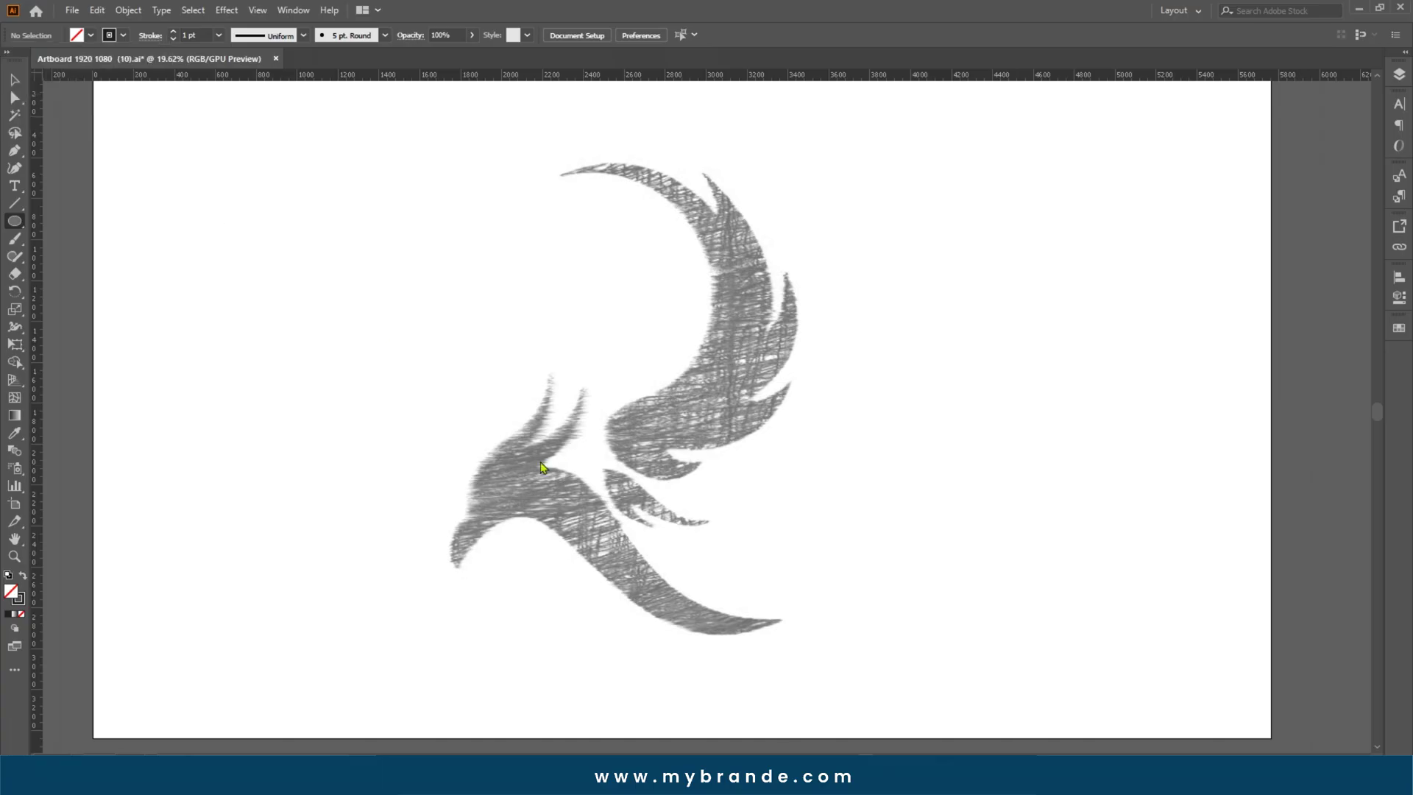
Draw a circle with a 2 pt stroke over the sketched bird's head
left_click_drag(558, 496, 617, 527)
key("v")
left_click(506, 589)
left_click_drag(506, 589, 648, 592)
left_click_drag(545, 466, 552, 382)
left_click(438, 389)
scroll(206, 33, "up", 1)
left_click(206, 107)
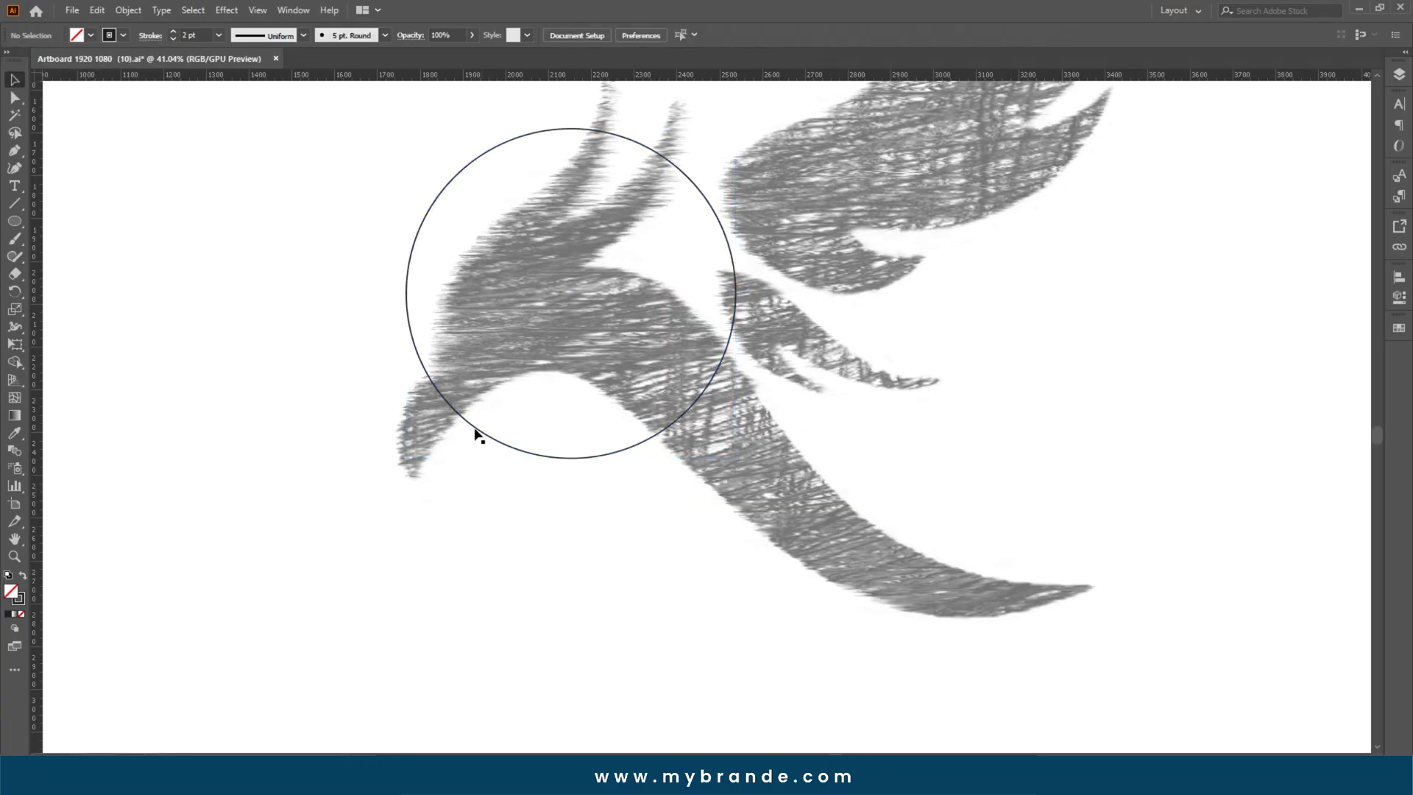
Move the circle onto the beak's outer edge and resize it to about 394 px in diameter
mouse_move(476, 427)
left_mouse_down()
mouse_move(455, 574)
mouse_move(469, 569)
left_mouse_up()
left_click_drag(732, 429, 583, 436)
left_click(505, 452)
scroll(476, 433, "up", 3)
left_click_drag(561, 279, 556, 295)
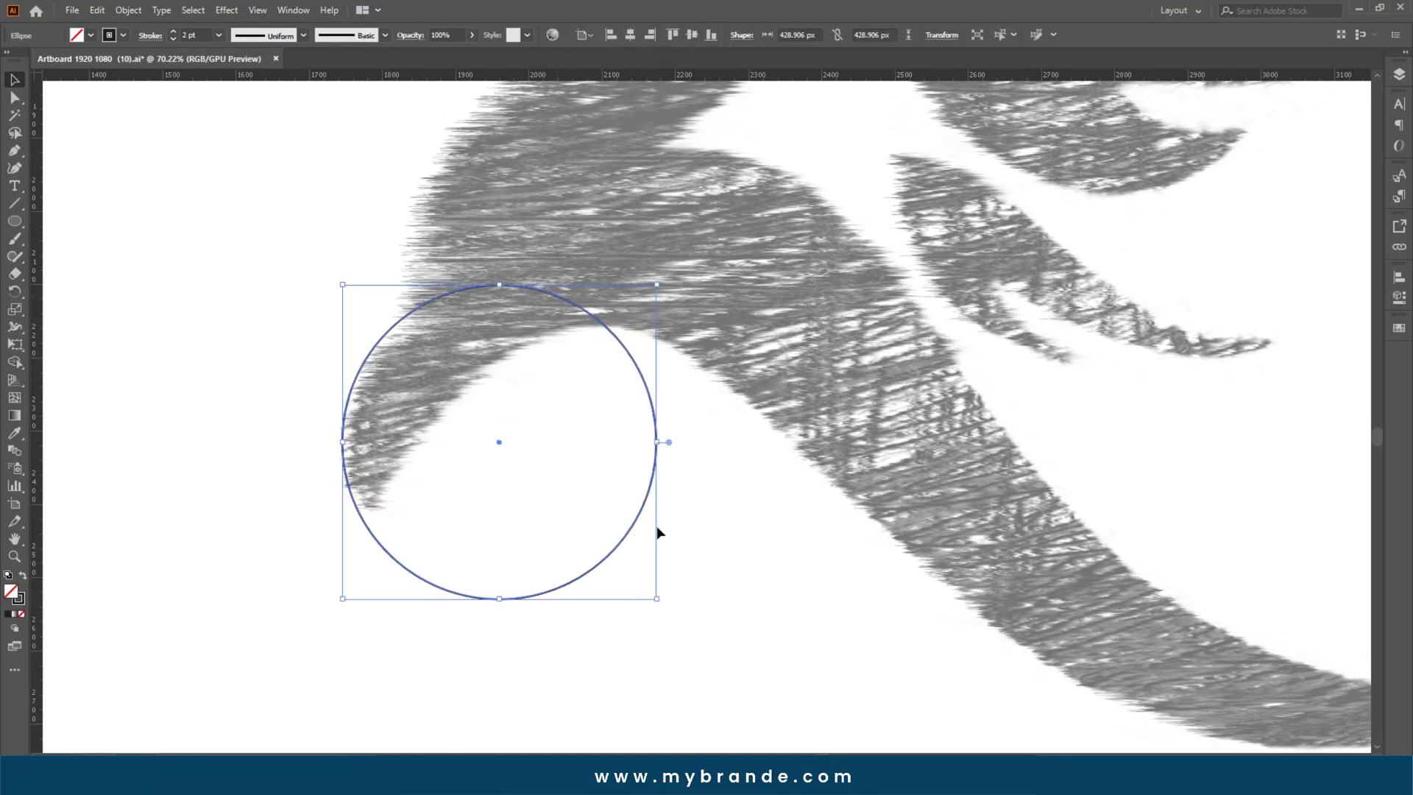
left_click_drag(658, 443, 631, 443)
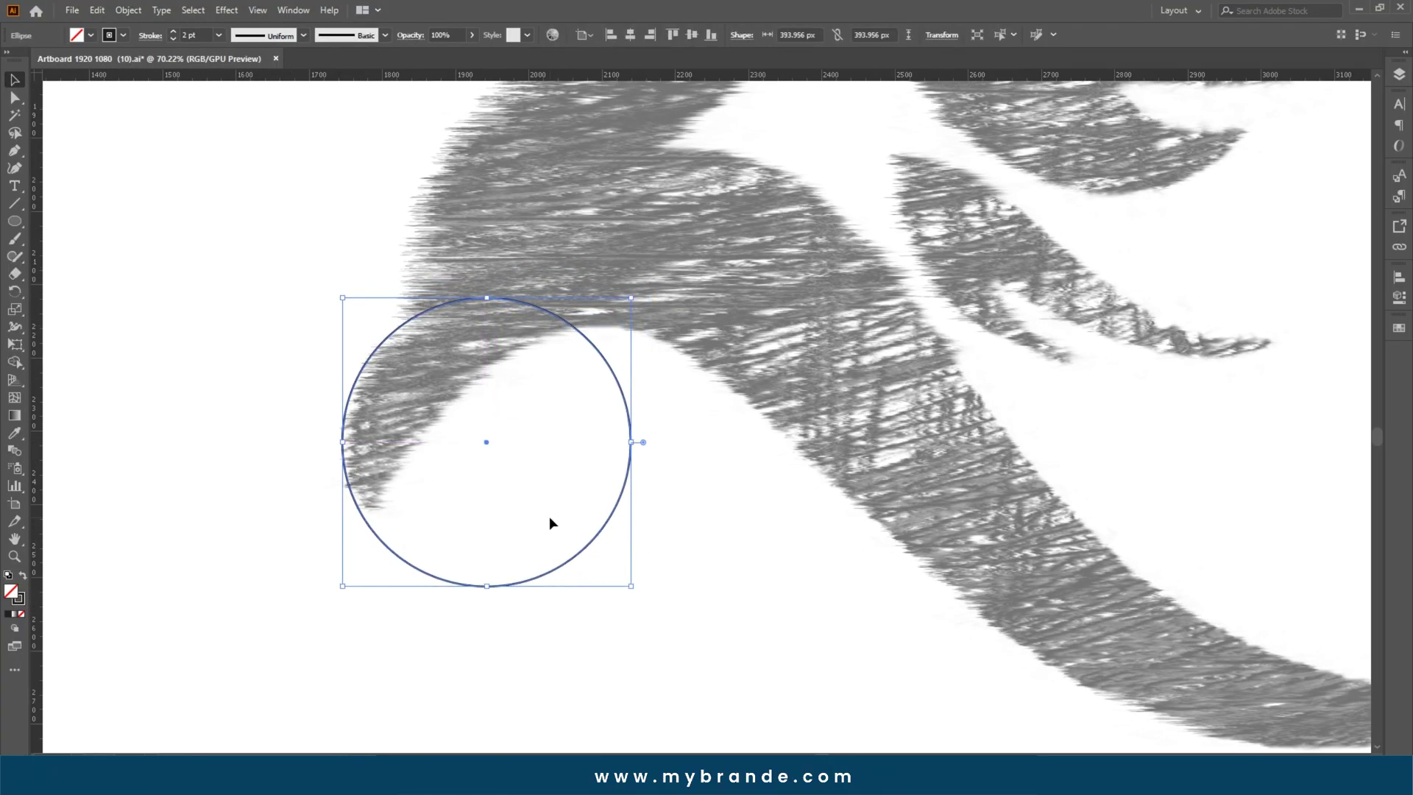
left_click(552, 508)
scroll(558, 484, "down", 2)
Duplicate the beak circle onto the bird's head and enlarge the copy to about 571 px, following the head's outer curve
left_click_drag(508, 409, 505, 404)
left_click_drag(557, 476, 616, 478)
left_click(622, 637)
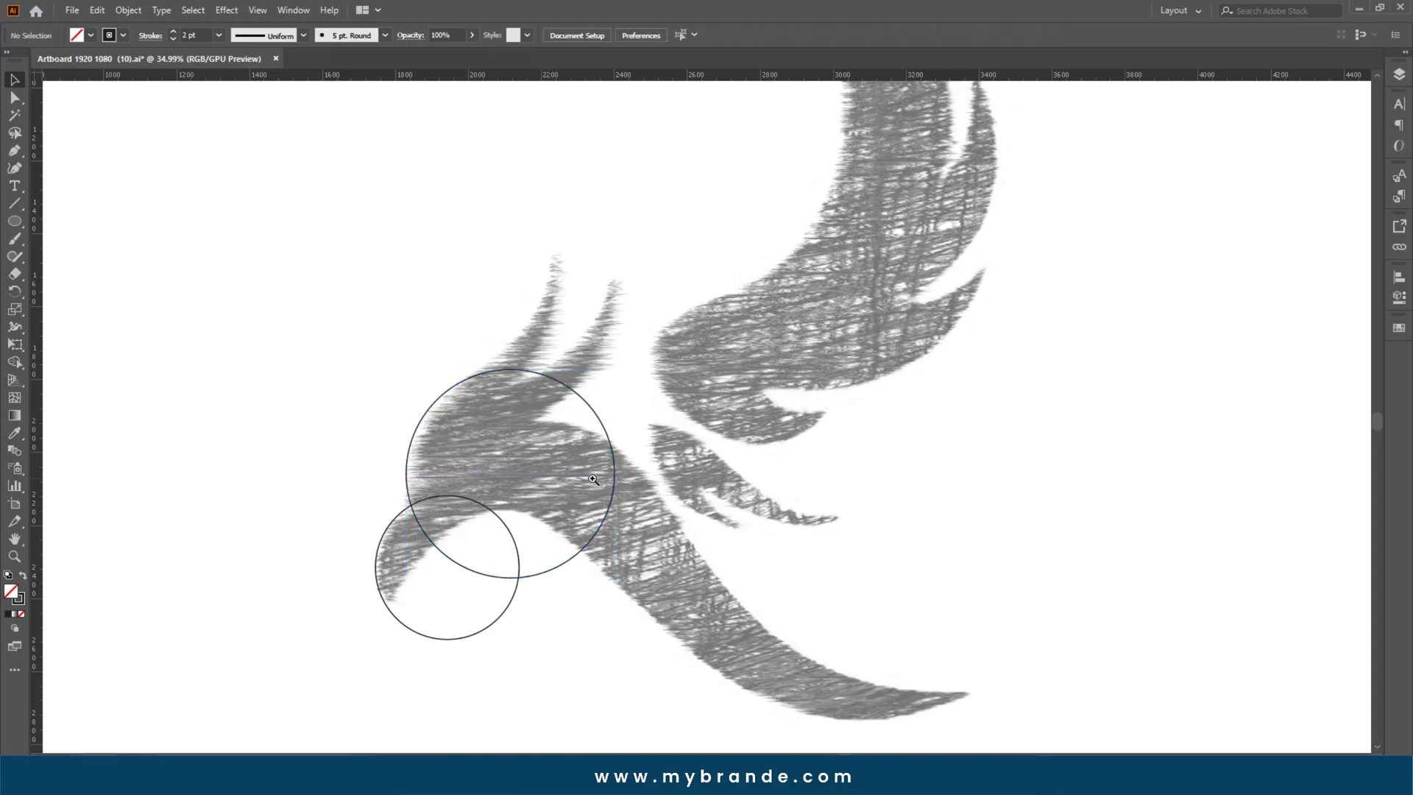
Duplicate the head circle above the head so that it follows the outer edge of the first crest feather
scroll(622, 637, "down", 2)
scroll(539, 458, "up", 4)
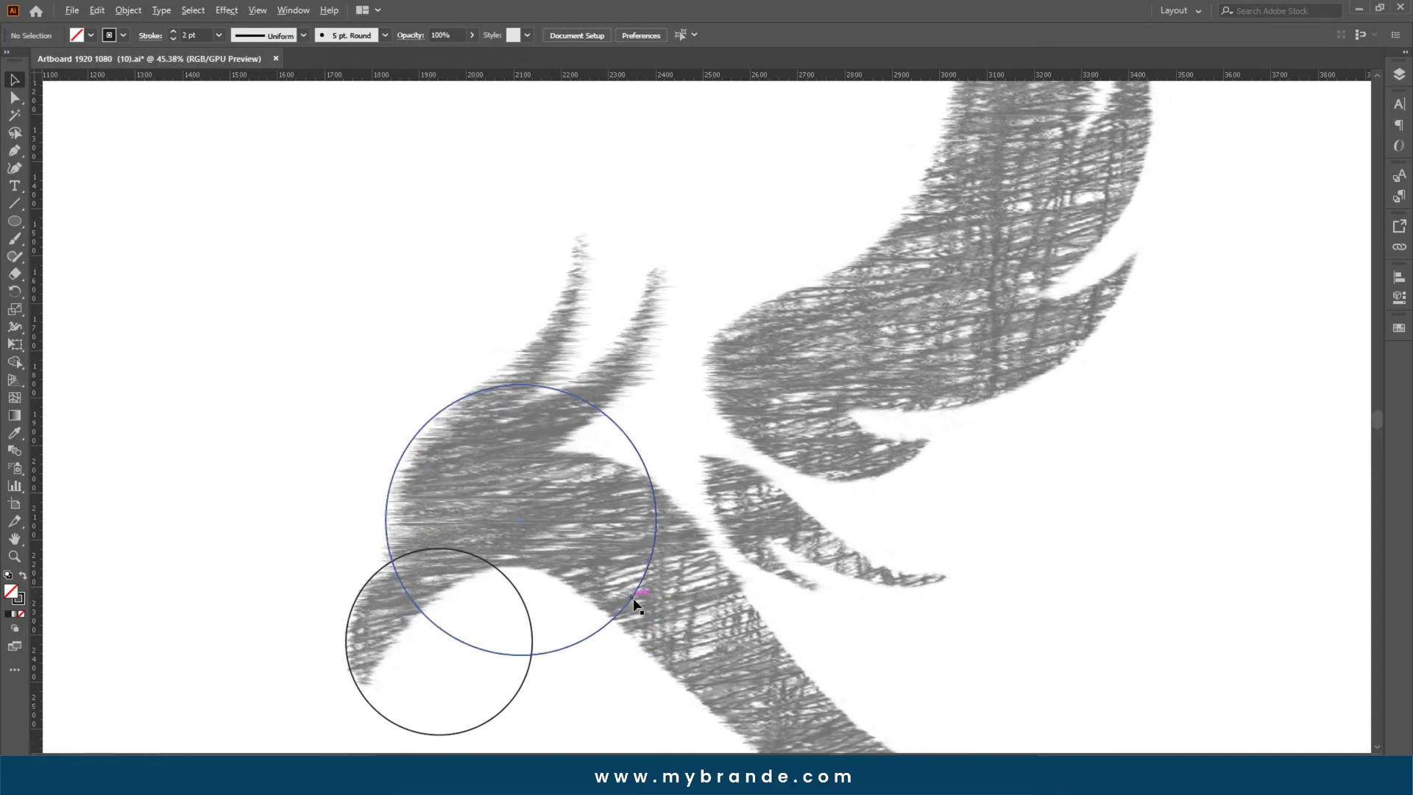
left_click_drag(635, 604, 568, 366)
scroll(604, 375, "right", 1)
scroll(604, 376, "up", 1)
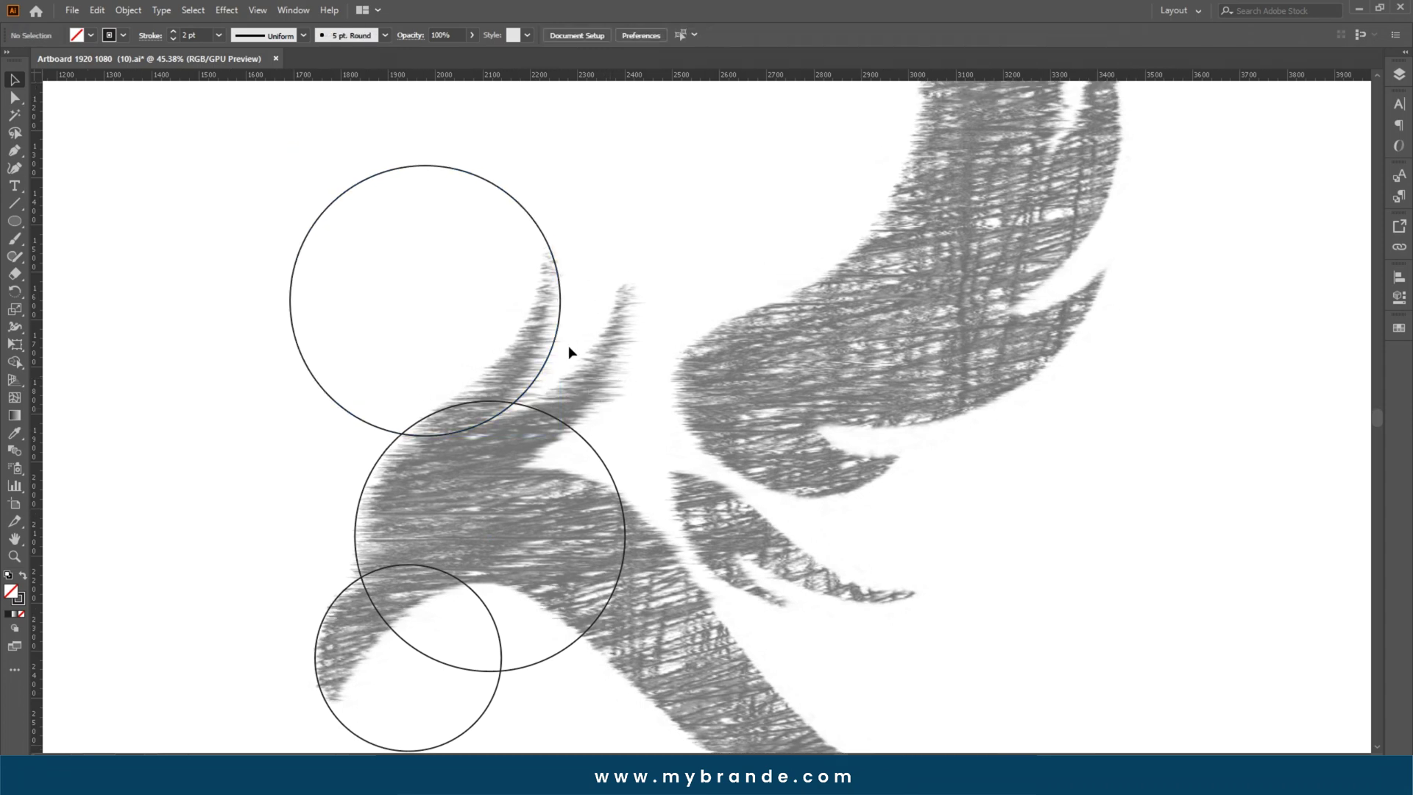
Rotate a copy of the crest circle towards the second crest feather and enlarge it to about 640 px
left_click(555, 342)
left_click(14, 291)
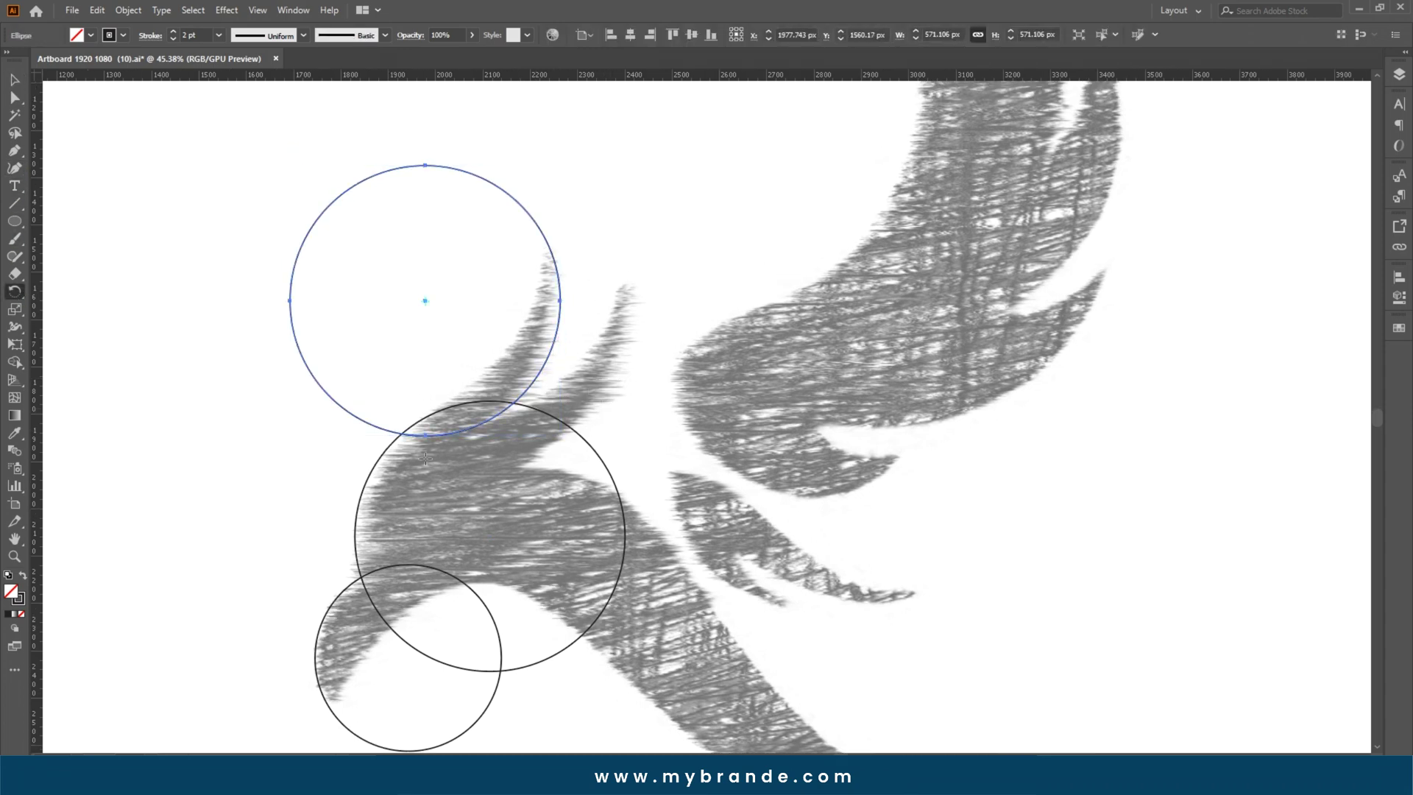
left_click_drag(546, 249, 628, 272)
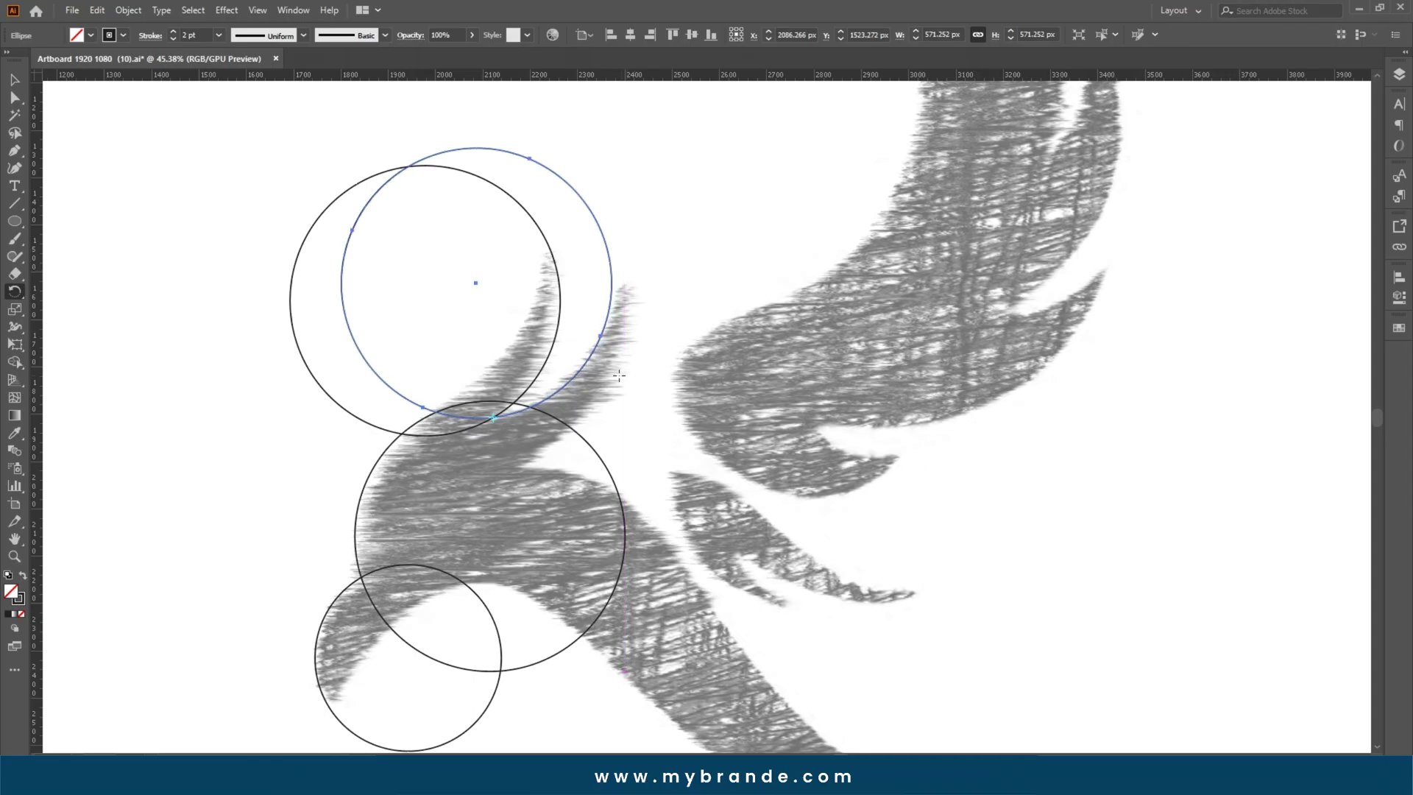
key("v")
scroll(655, 323, "down", 1)
scroll(611, 322, "up", 1)
left_click_drag(508, 212, 506, 184)
Rotate the 640 px circle slightly about the second crest feather's tip, and make a further rotated copy about the same point
key("r")
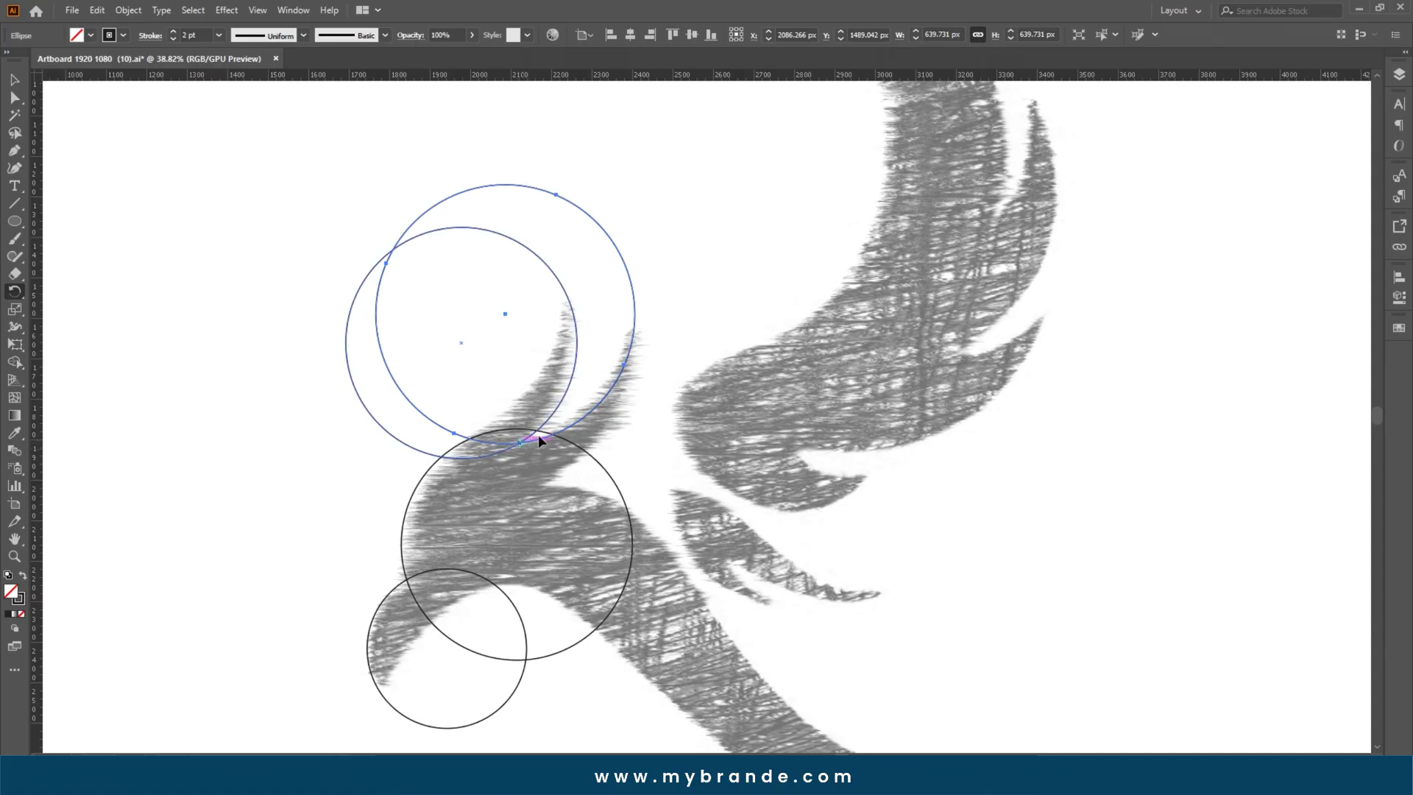
left_click_drag(634, 302, 648, 349)
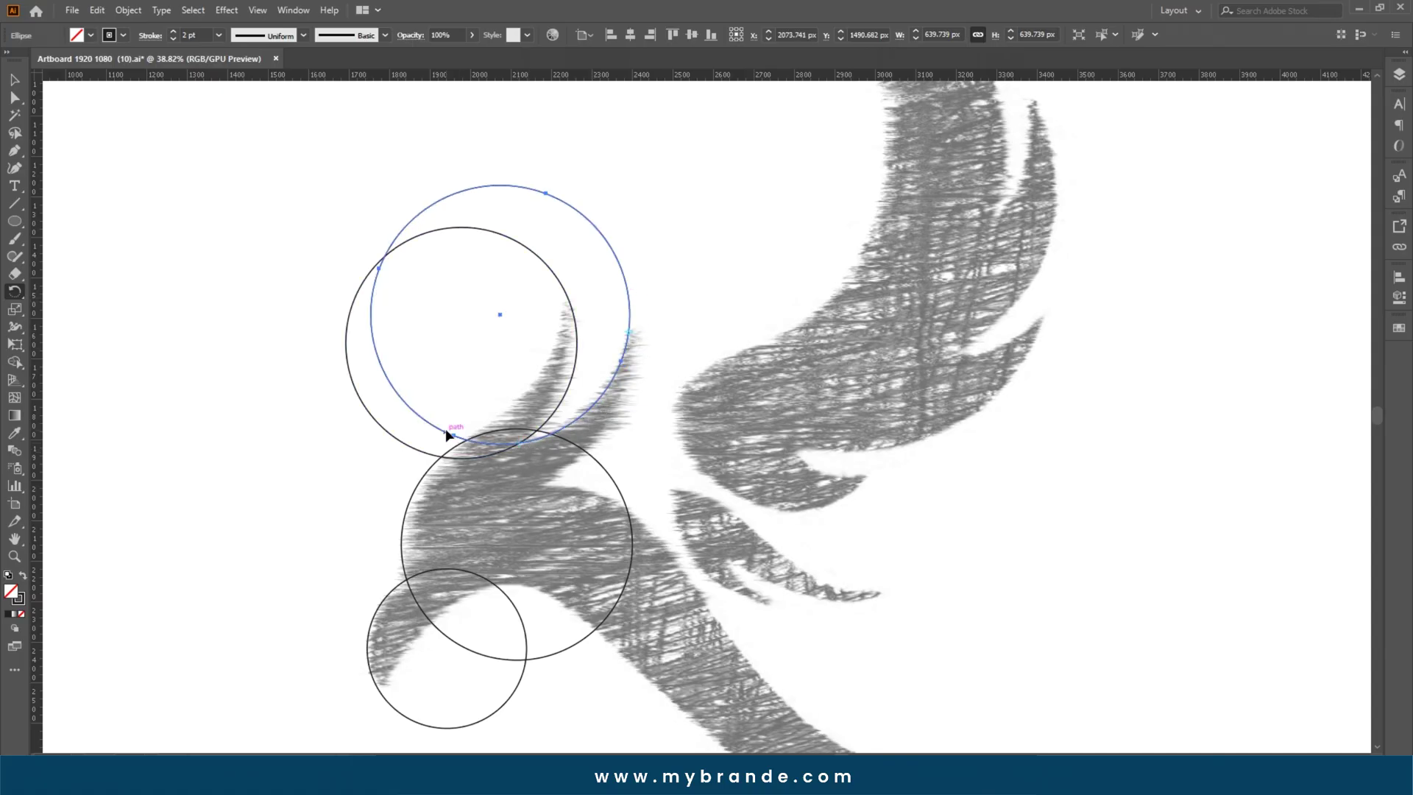
left_click_drag(445, 428, 455, 525)
key("v")
key("ctrl+shift+a")
Duplicate the head circle onto the back of the bird's neck and enlarge the copy to about 703 px
scroll(485, 444, "down", 4)
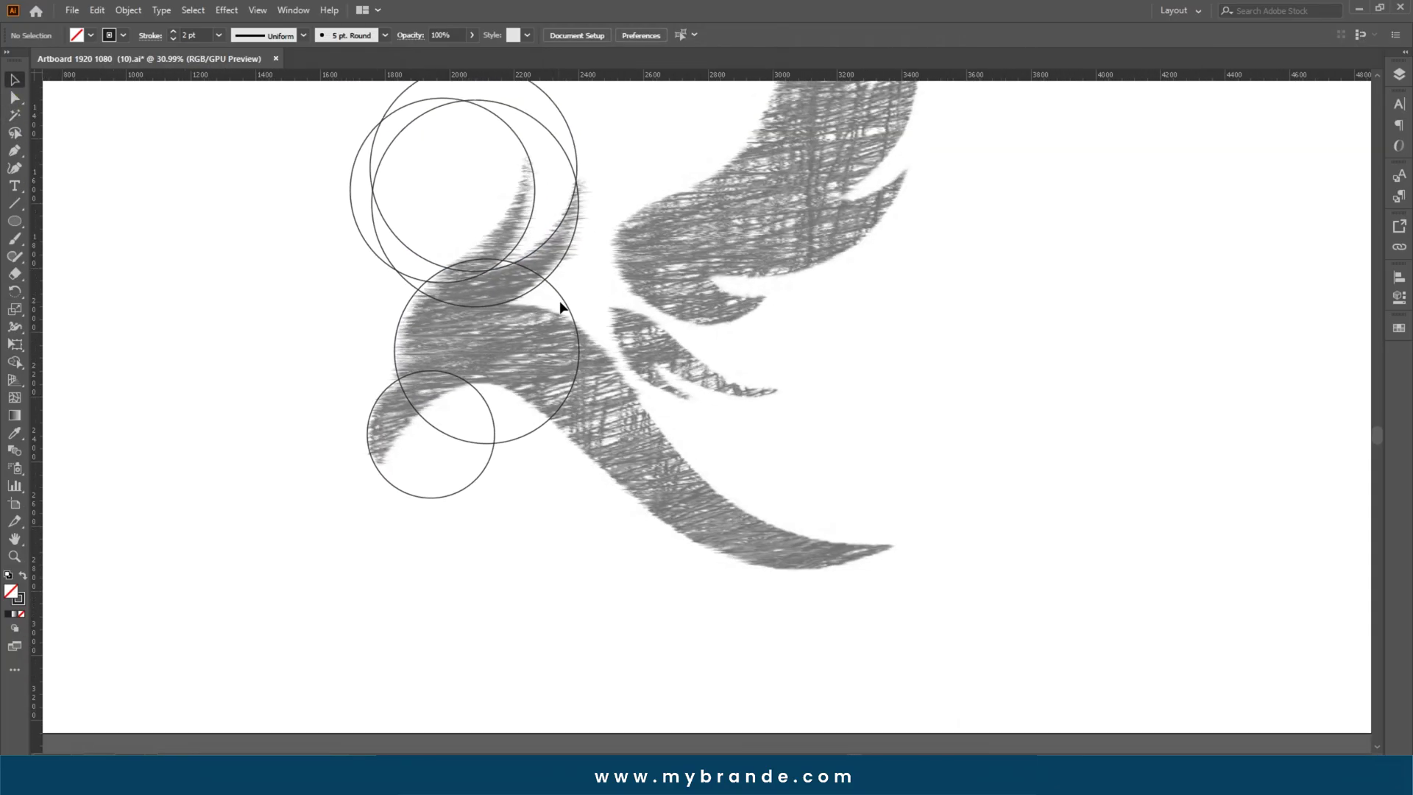
left_click_drag(560, 307, 599, 349)
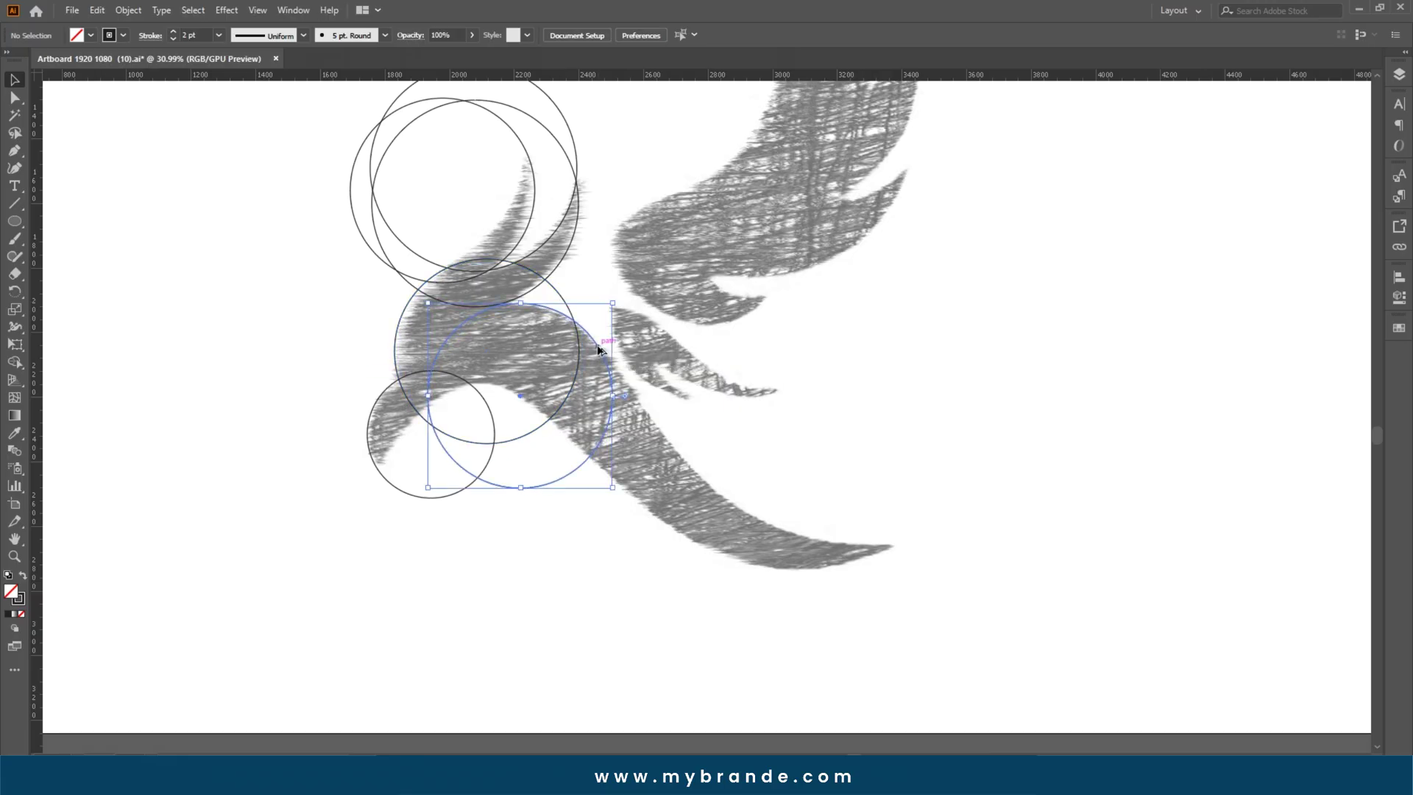
left_click_drag(520, 503, 508, 545)
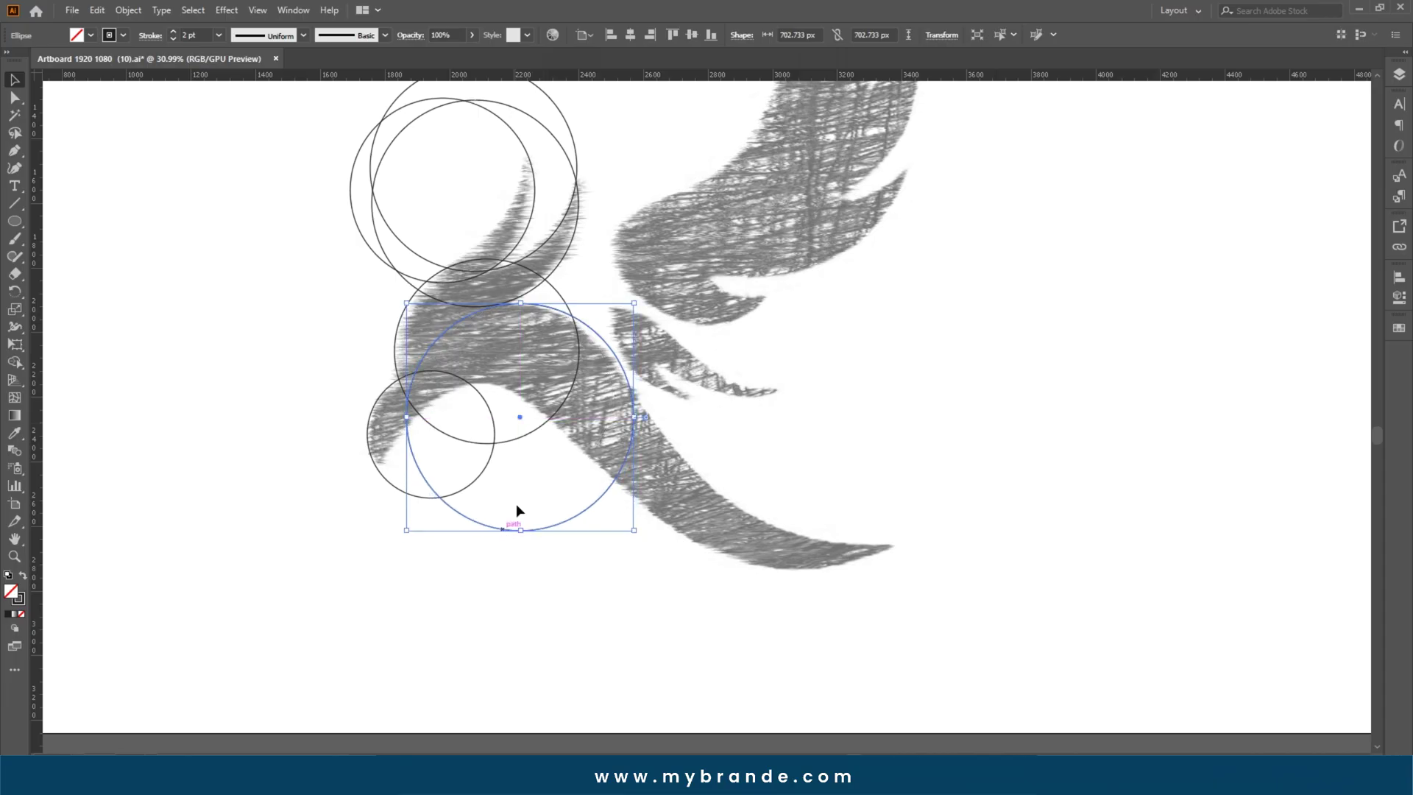
scroll(549, 314, "up", 4)
left_click_drag(523, 288, 505, 285)
key("XF86AudioLowerVolume")
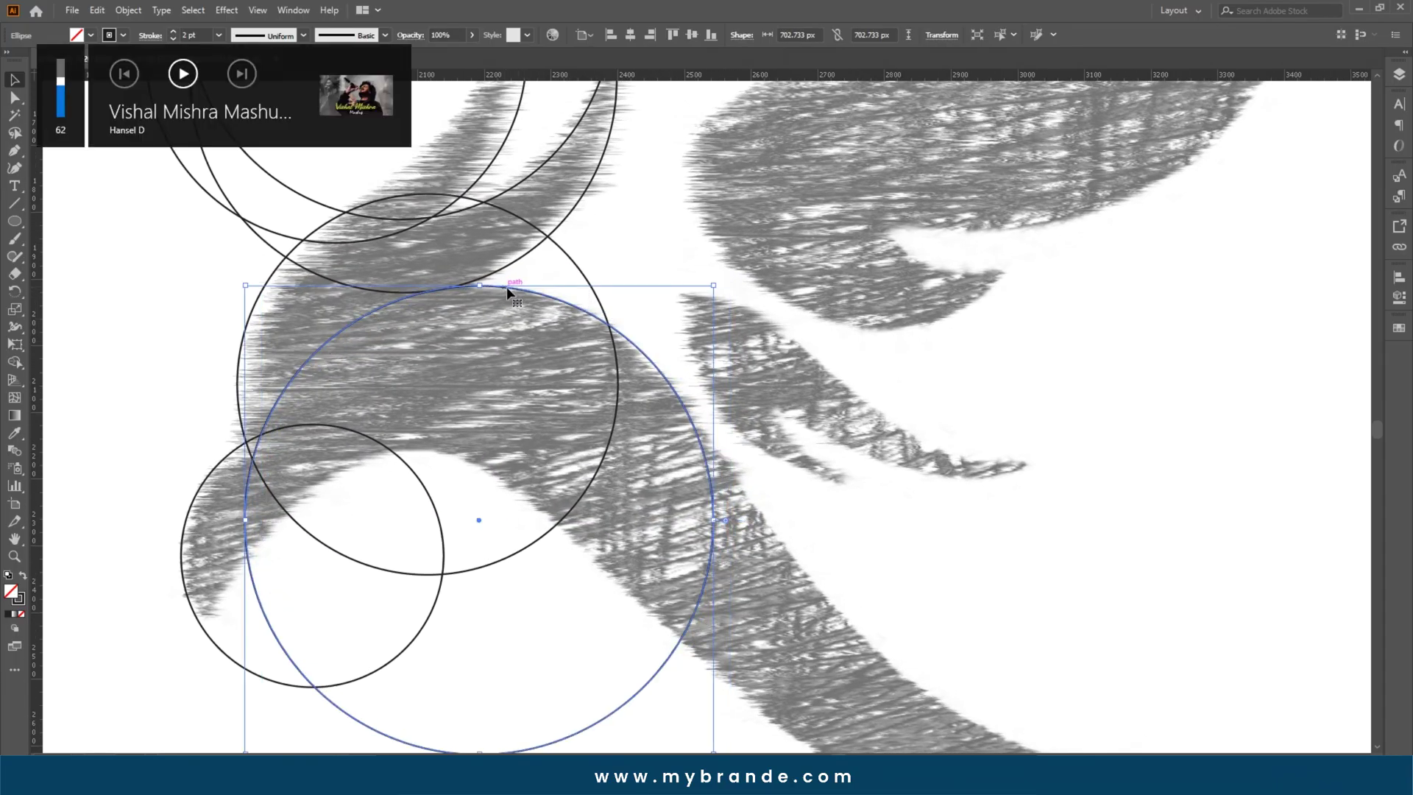
left_click(661, 510)
Duplicate the neck circle into the R's bowl and enlarge it to about 1202 px, following the wing's inner curve
left_click_drag(675, 485, 633, 493)
left_click_drag(633, 548, 577, 429)
left_click_drag(758, 390, 523, 476)
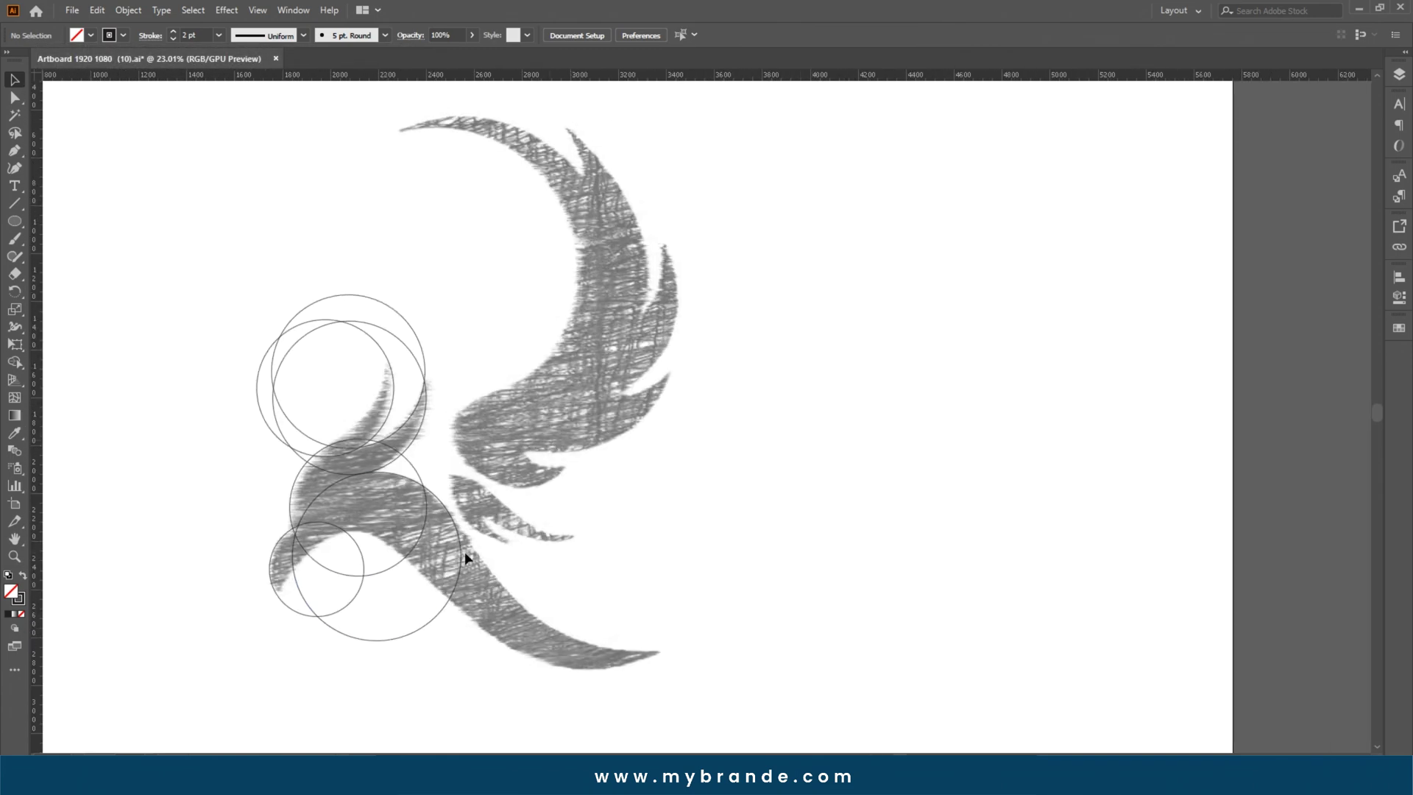
left_click_drag(466, 558, 580, 268)
scroll(630, 316, "down", 1)
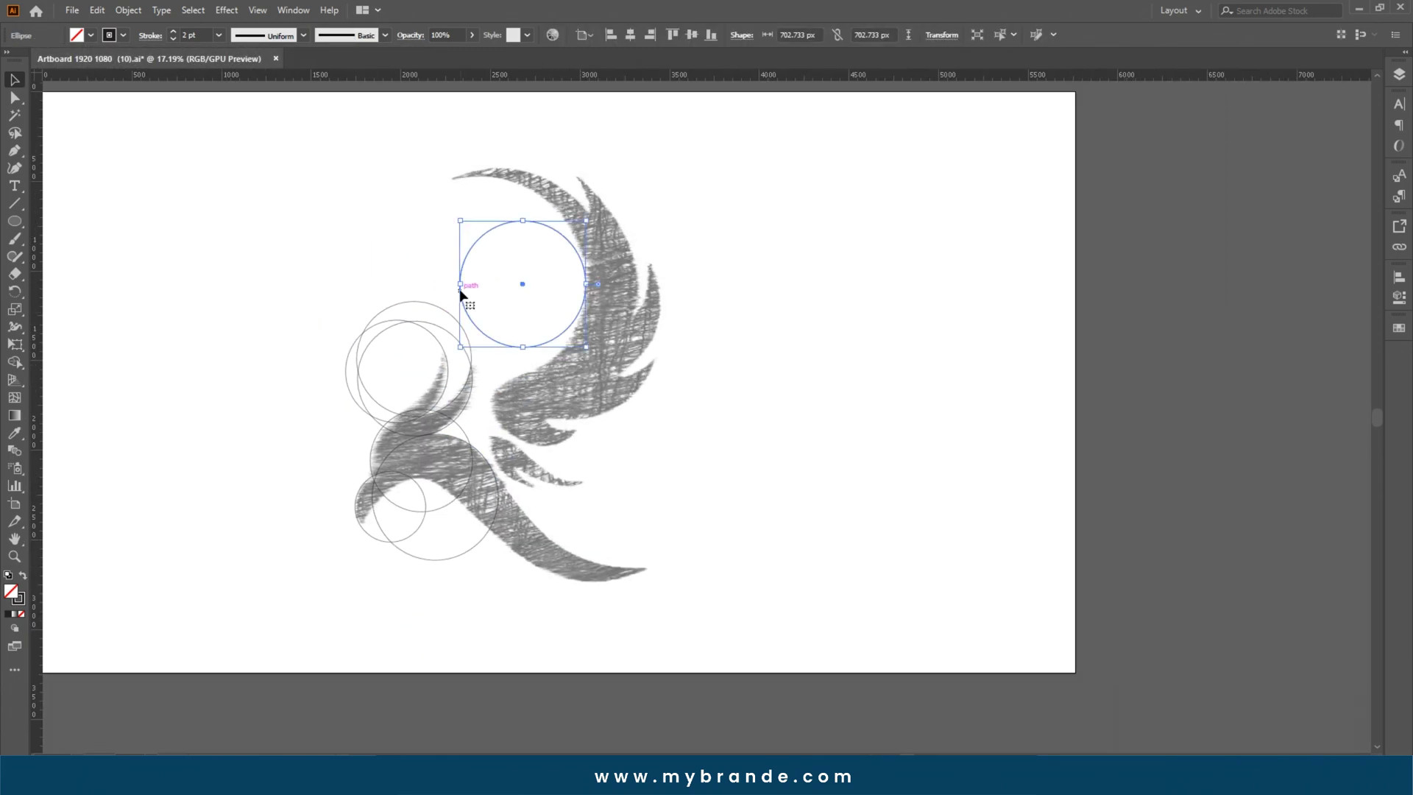
left_click_drag(460, 284, 373, 283)
left_click(466, 251)
Duplicate the 1202 px circle so that the copy follows the outer edge of the topmost wing feather
left_click_drag(510, 190, 545, 201)
left_click(493, 363)
scroll(493, 363, "down", 1)
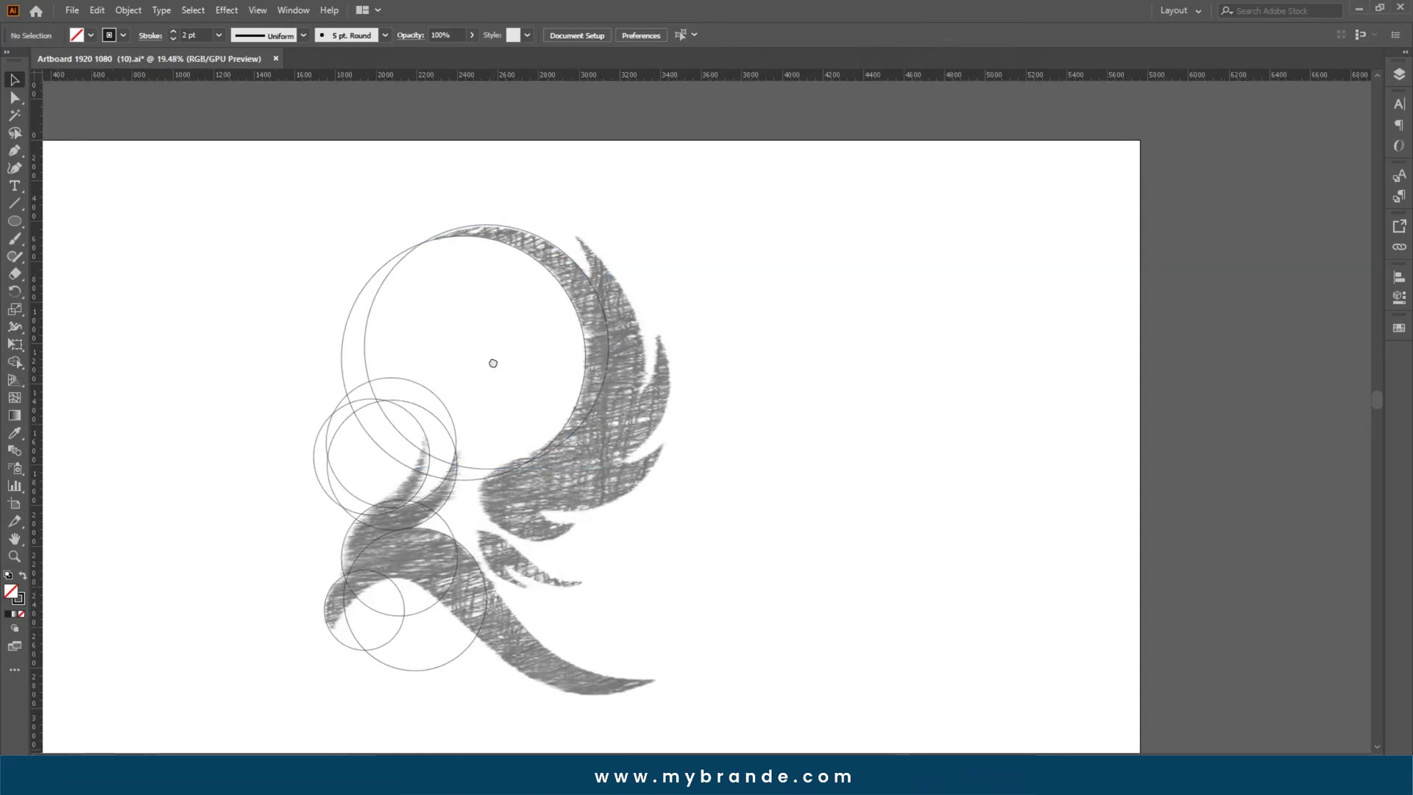
Rotate a copy of the topmost feather's outer circle about the second wing feather's tip to trace that feather's inner edge
scroll(584, 228, "up", 4)
left_click(103, 368)
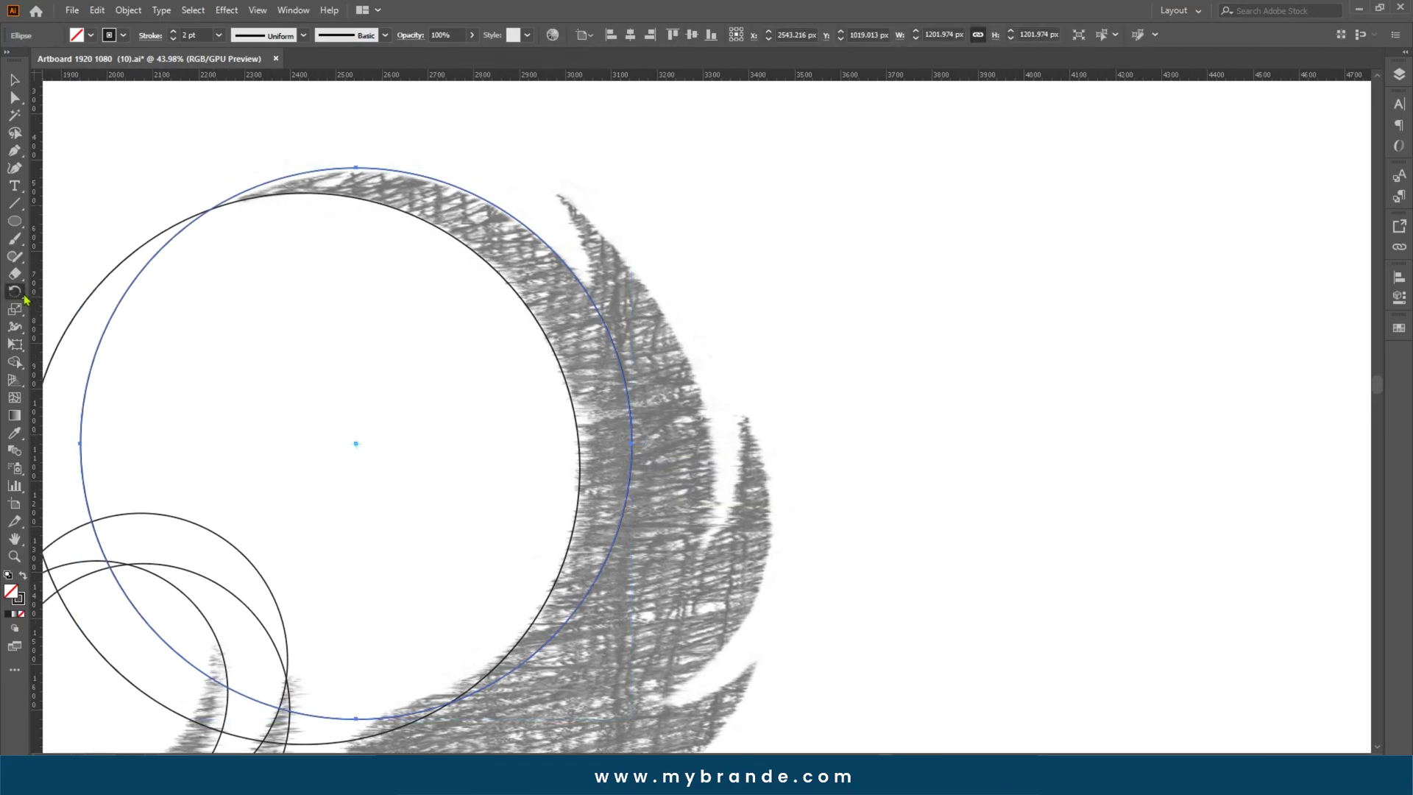
left_click_drag(510, 220, 553, 151)
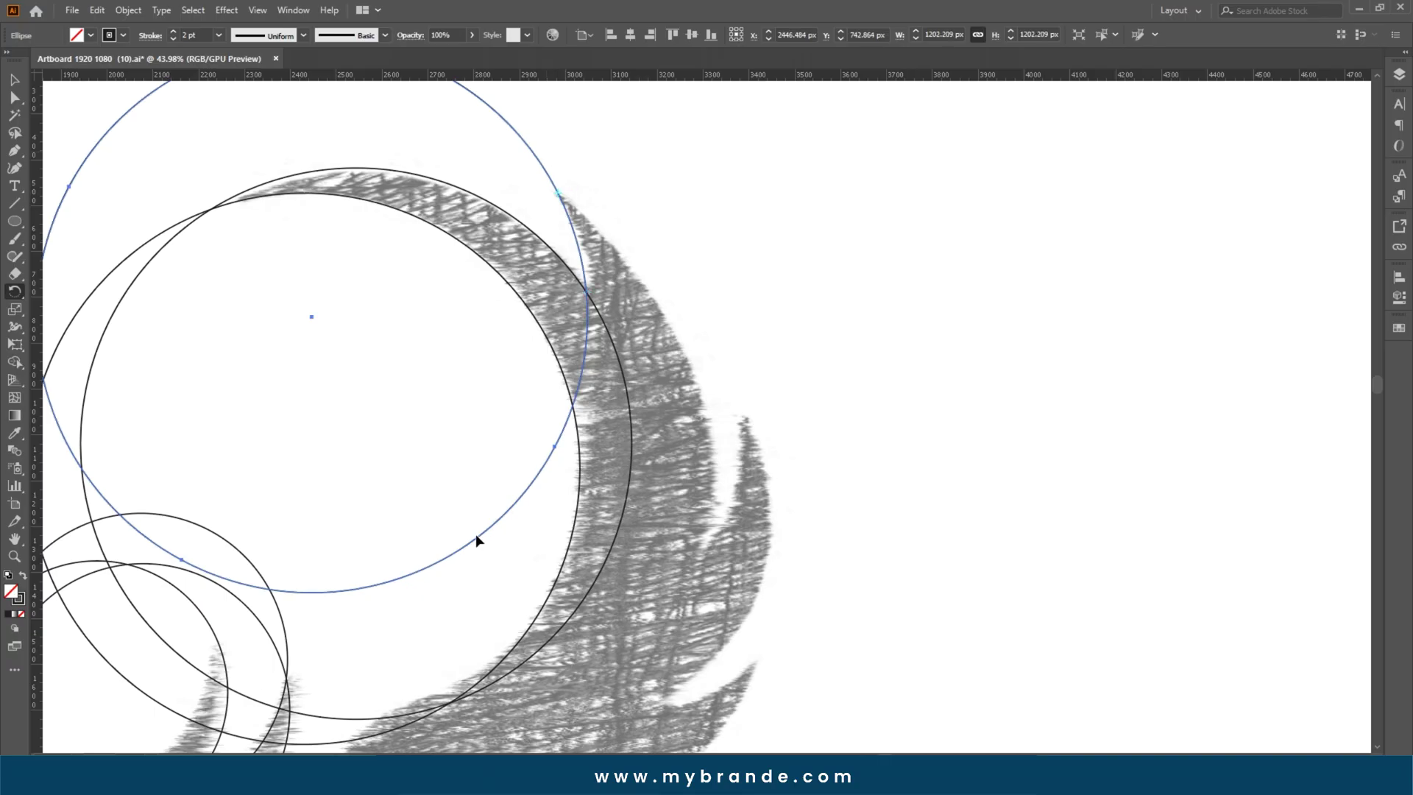
left_click_drag(475, 540, 742, 584)
left_click_drag(642, 391, 544, 331)
Duplicate a wing circle onto the second wing feather's outer edge and resize the copy to about 1364 px
key("v")
left_click_drag(552, 416, 505, 437)
left_click(638, 227)
left_click_drag(639, 227, 709, 263)
left_click_drag(633, 370, 589, 351)
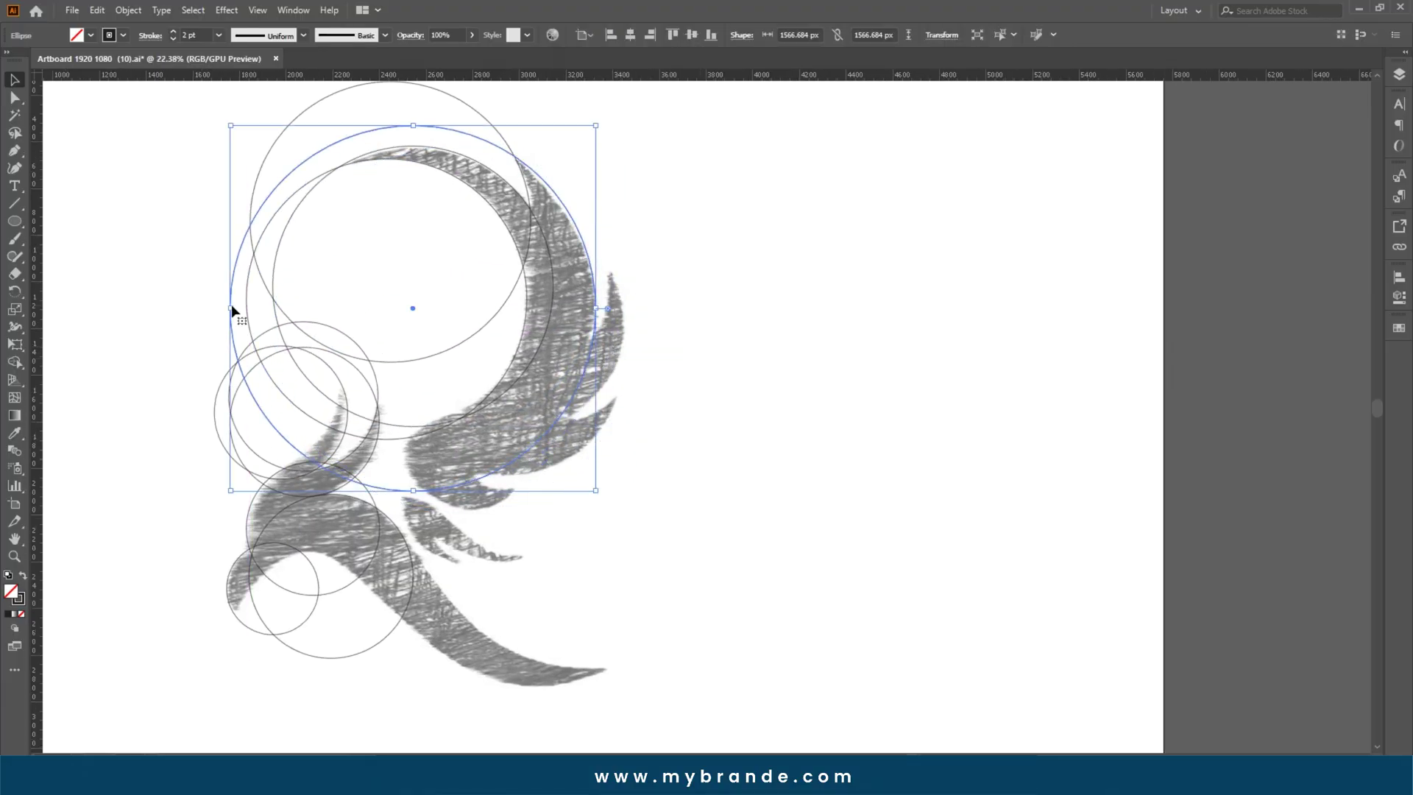
left_click_drag(230, 309, 278, 308)
left_click(647, 349)
left_click_drag(579, 281, 593, 240)
left_click(619, 278)
Rotate a copy of the 1364 px circle about a point on its lower arc to meet the third wing feather's tip
scroll(611, 309, "down", 1)
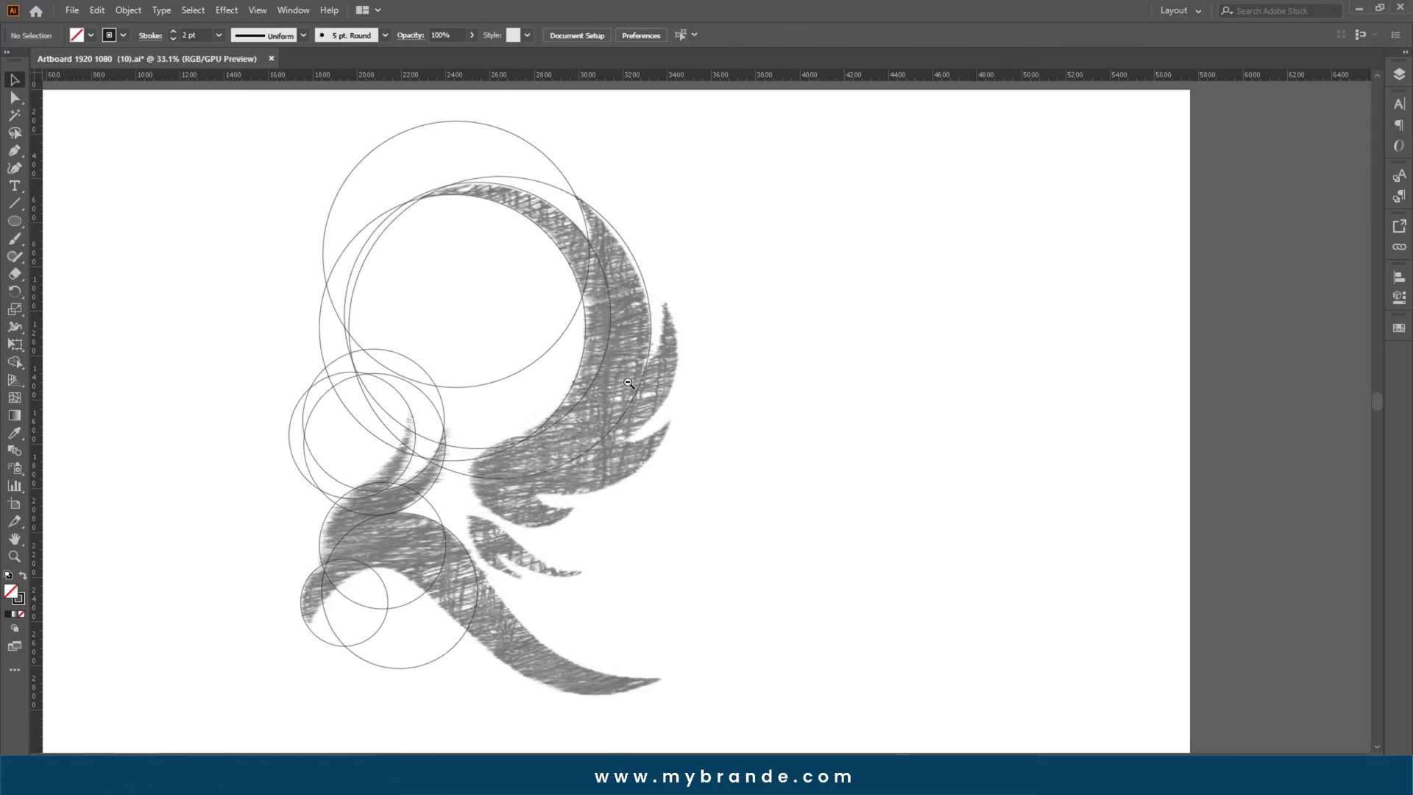
scroll(603, 327, "up", 1)
left_click(577, 330)
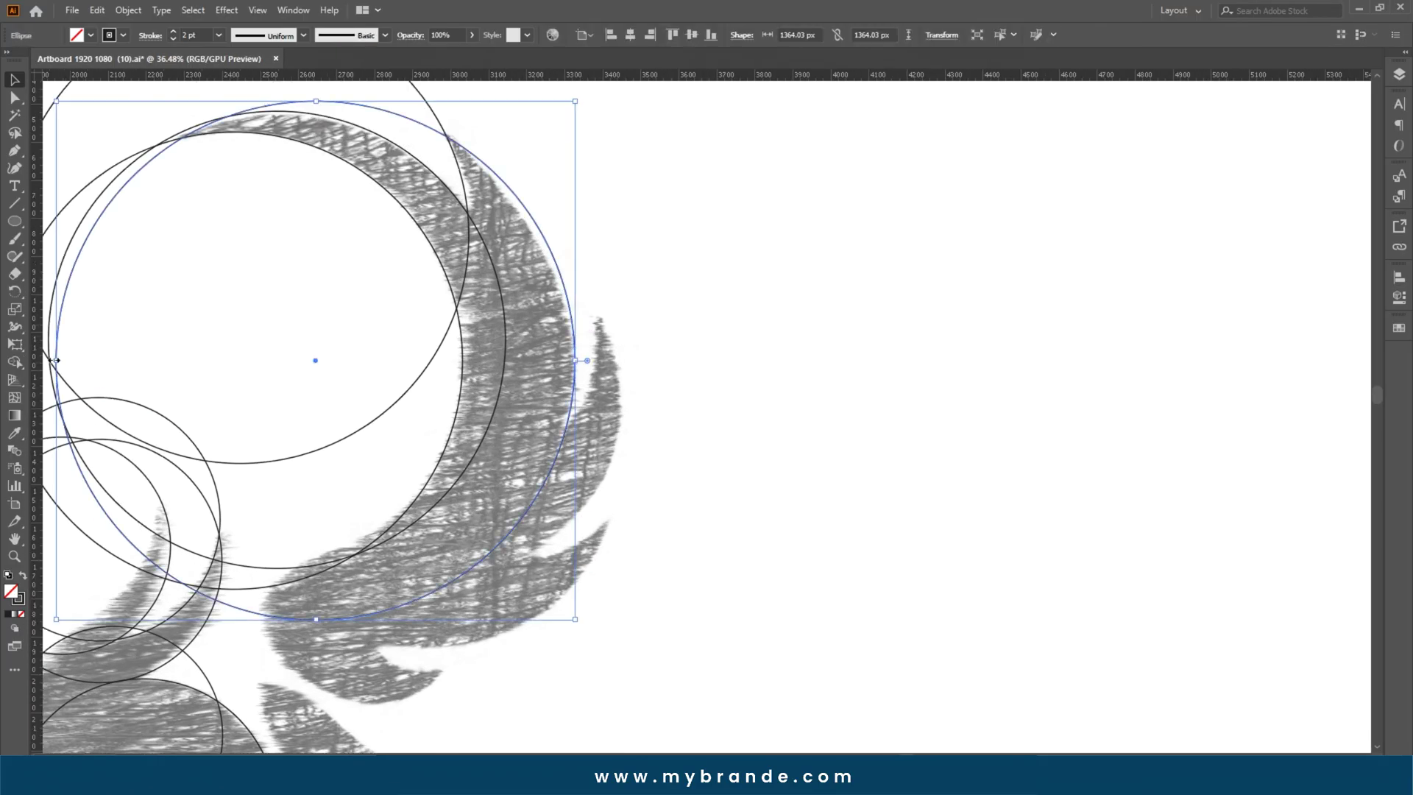
key("r")
left_click_drag(546, 480, 535, 408)
scroll(535, 408, "down", 1)
key("v")
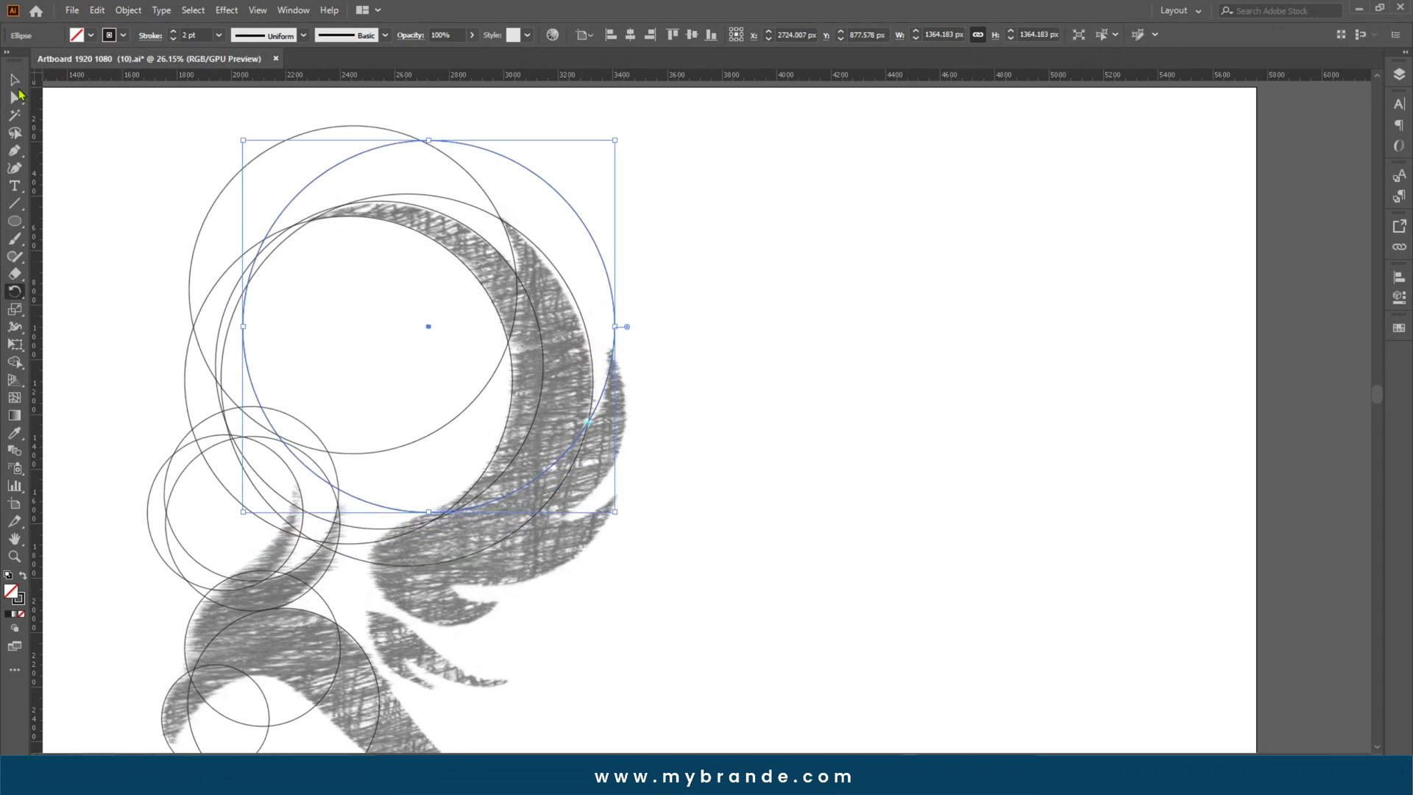
left_click(312, 285)
Duplicate the wing's inner-curve circle onto the third feather's outer edge and reduce the copy to about 968 px
scroll(519, 319, "down", 1)
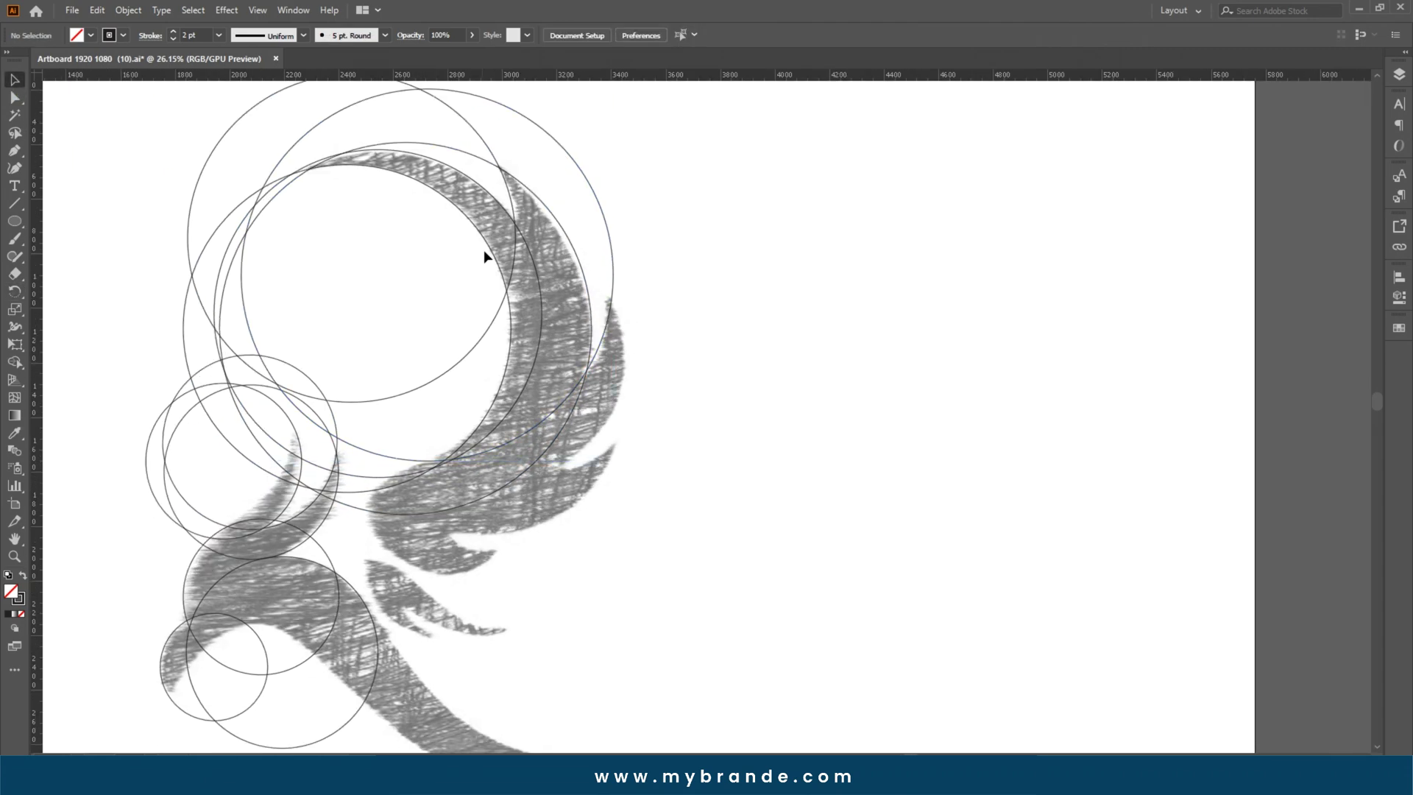
left_click_drag(507, 281, 606, 284)
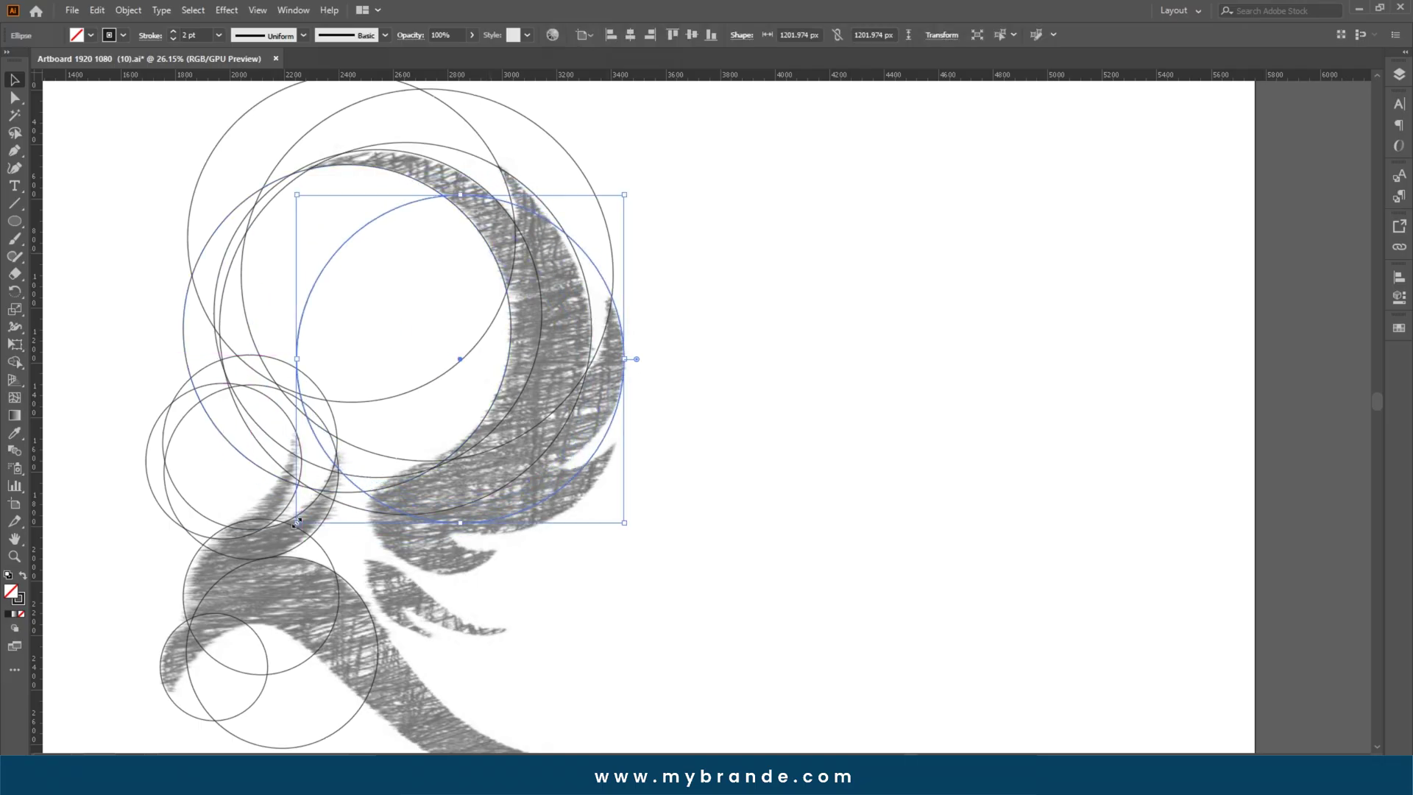
left_click_drag(296, 523, 339, 485)
left_click(620, 389)
scroll(607, 346, "up", 2)
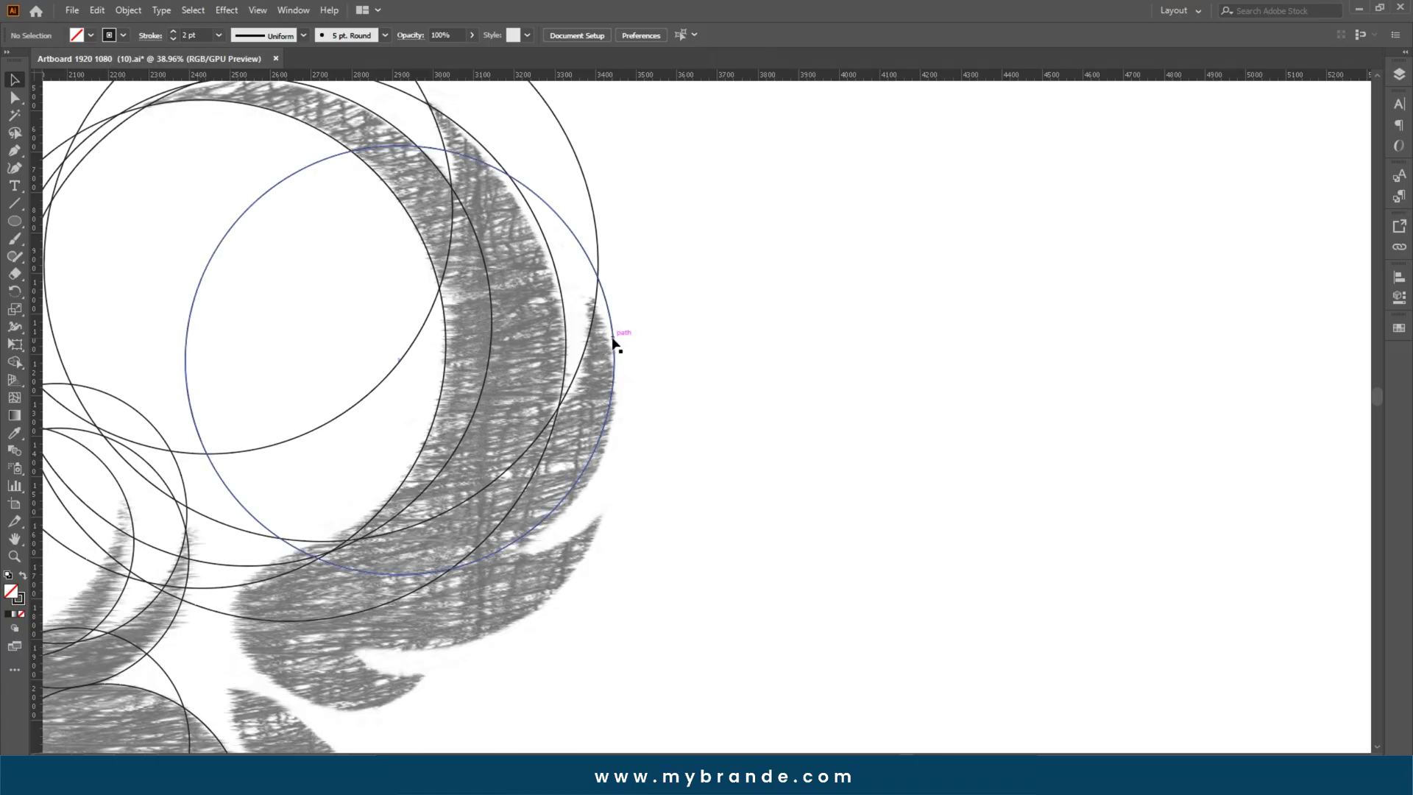
left_click_drag(613, 342, 610, 369)
scroll(662, 385, "down", 1)
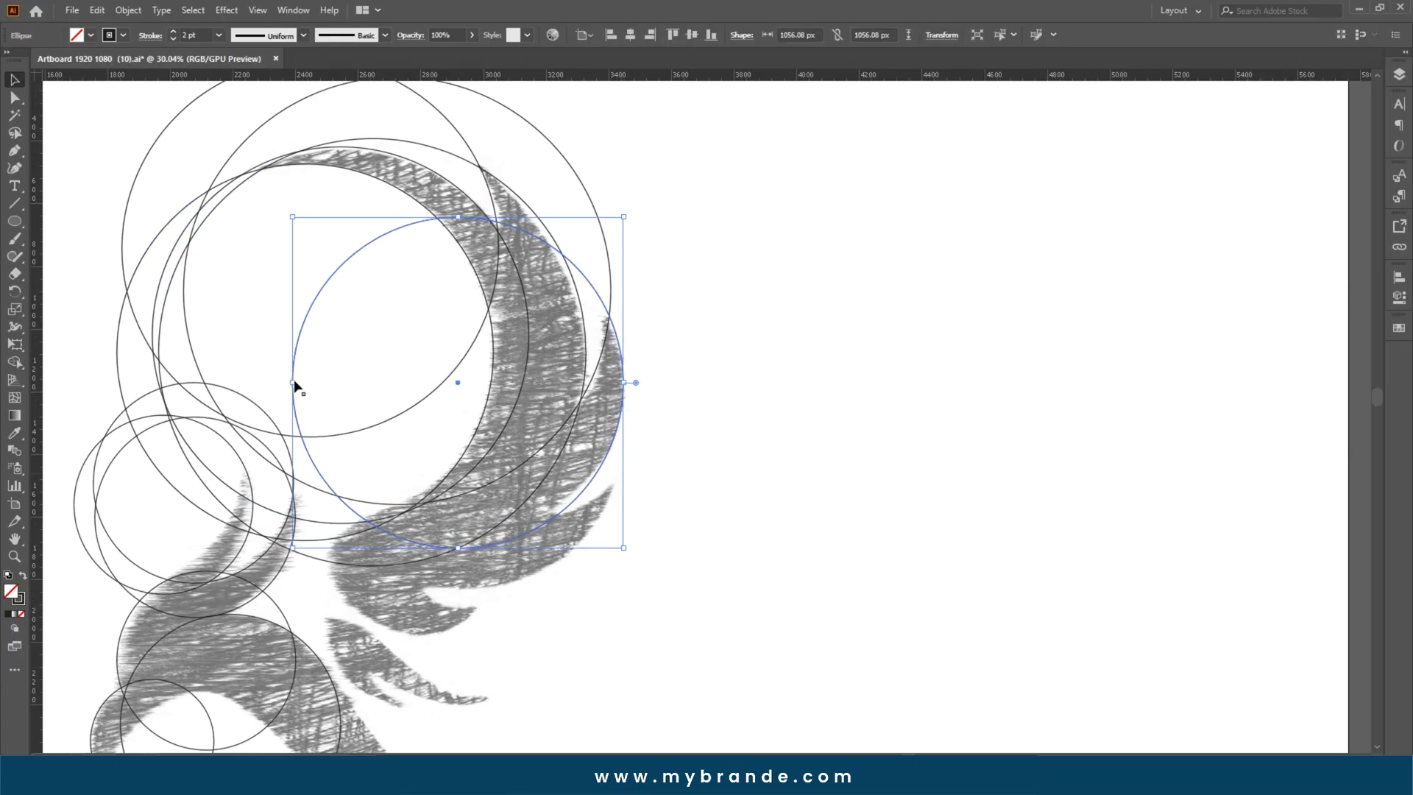
left_click_drag(291, 382, 327, 382)
left_click(703, 401)
scroll(663, 451, "down", 1)
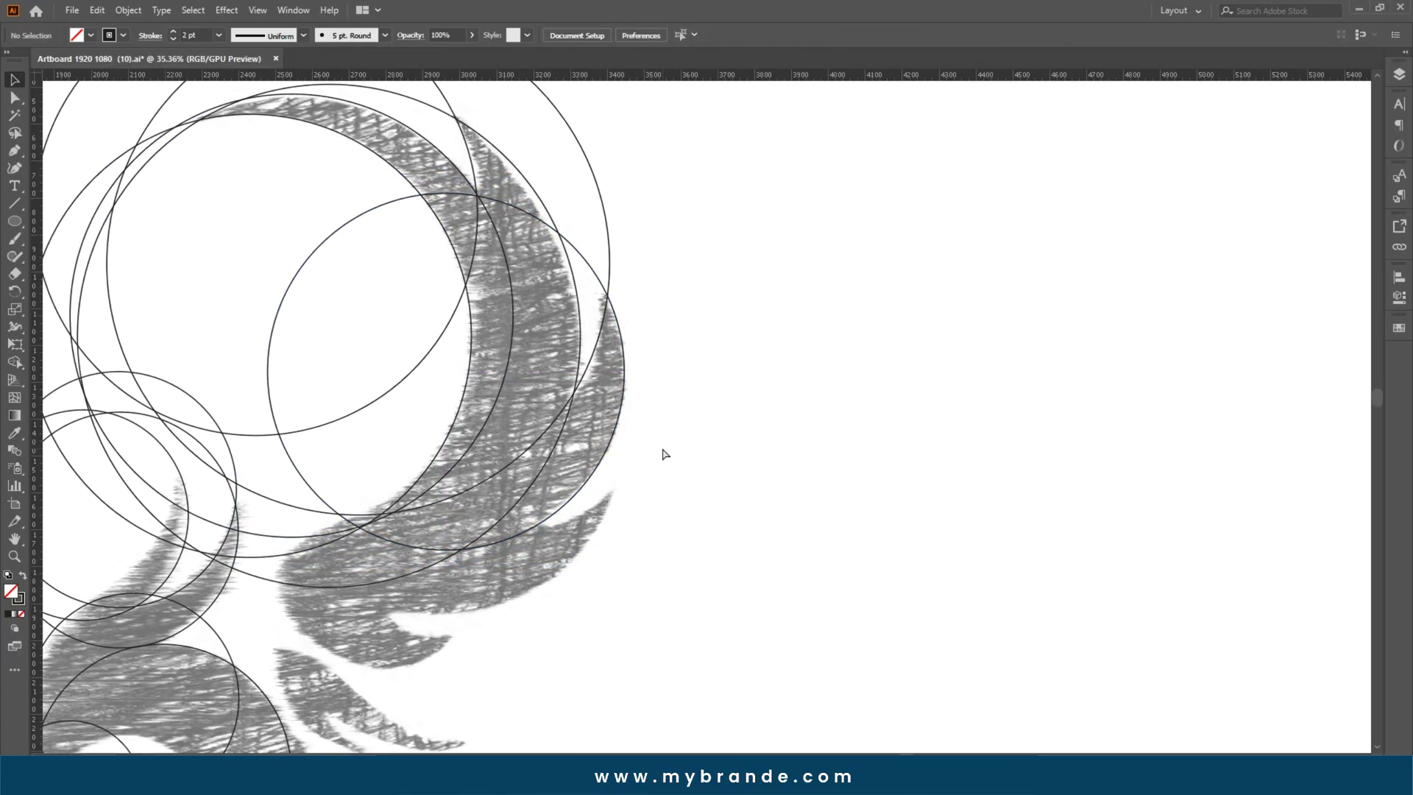
Rotate a copy of the 968 px circle so that it meets the fourth wing feather's tip and upper edge
left_click(607, 366)
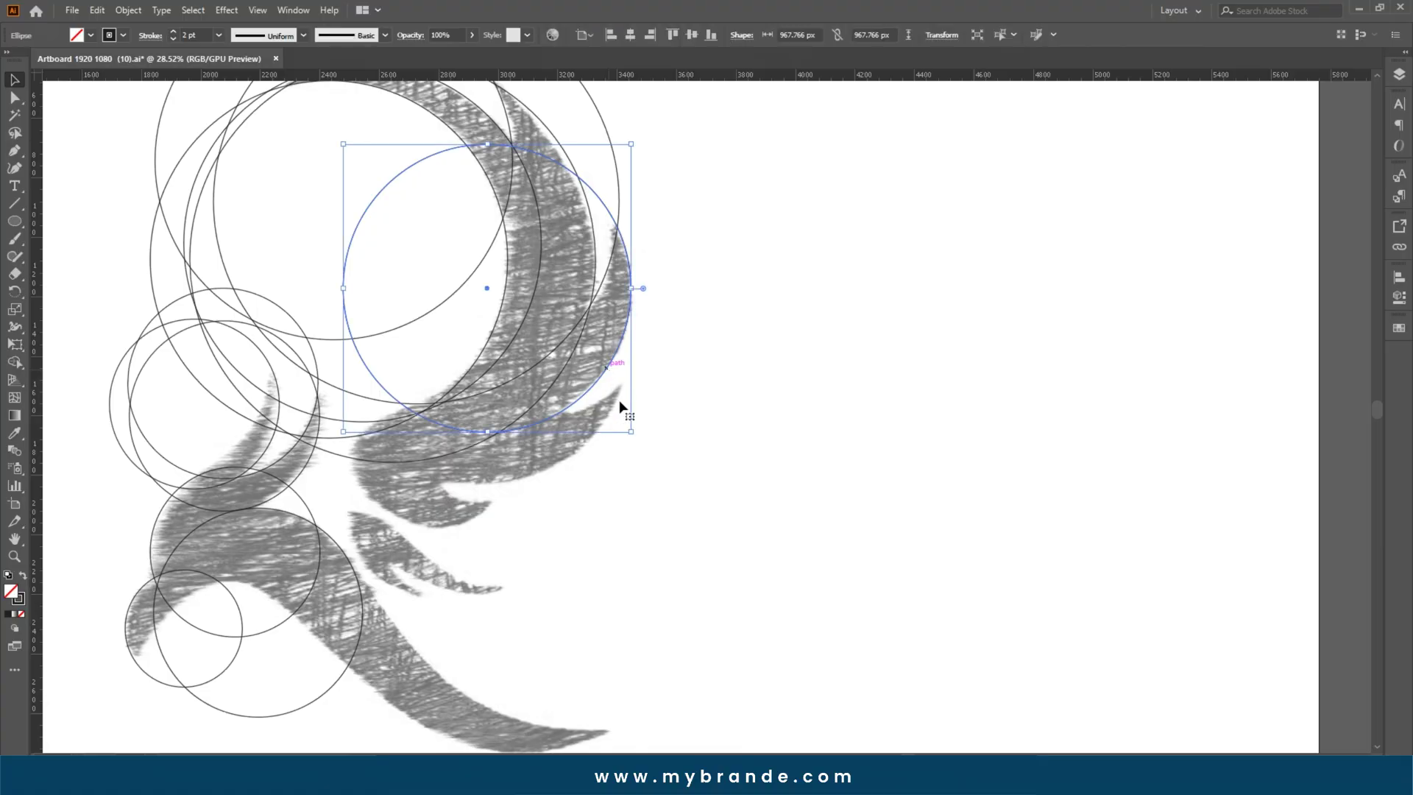
left_click(19, 289)
left_click_drag(631, 296, 677, 317)
key("v")
left_click(697, 400)
left_click_drag(547, 409, 629, 409)
scroll(740, 421, "down", 2)
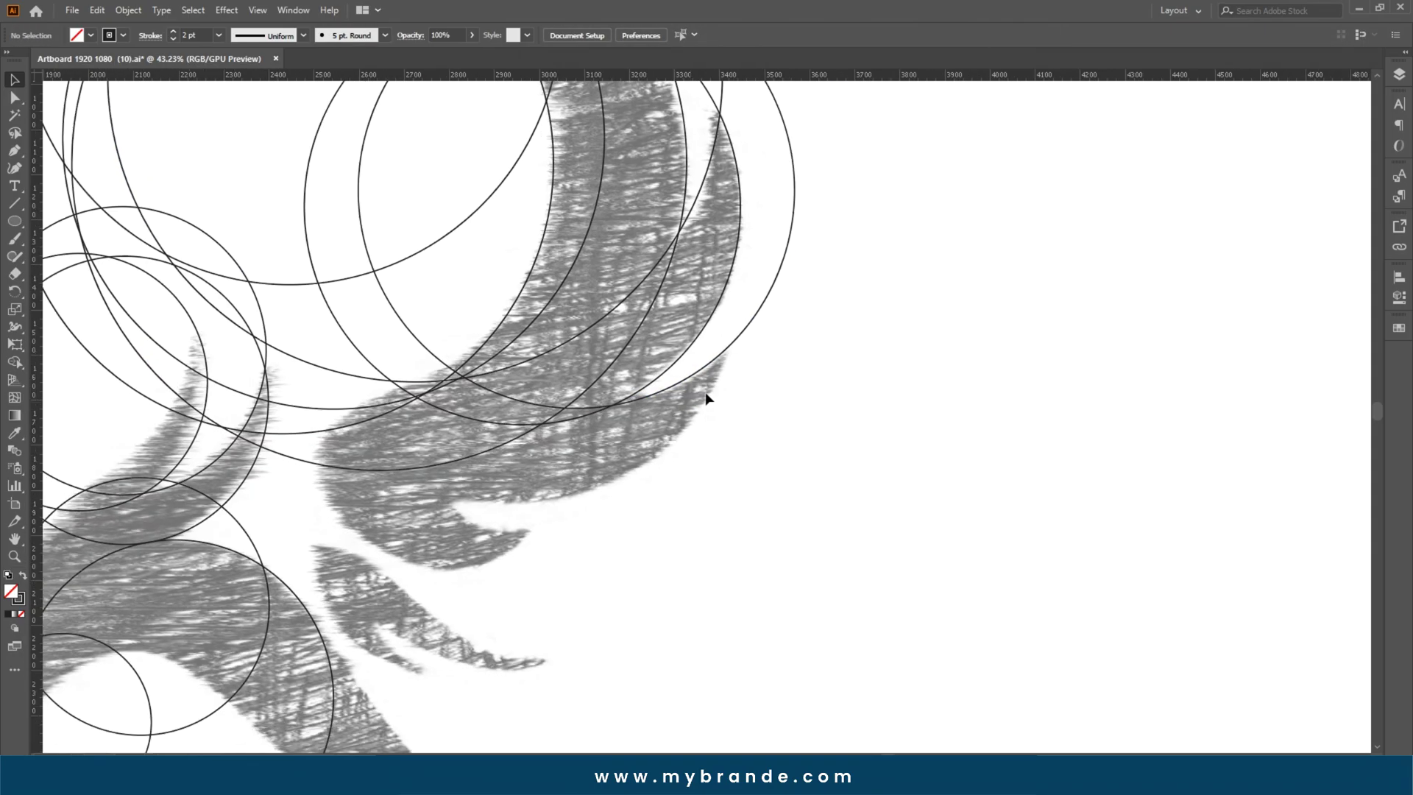
left_click(718, 361)
key("r")
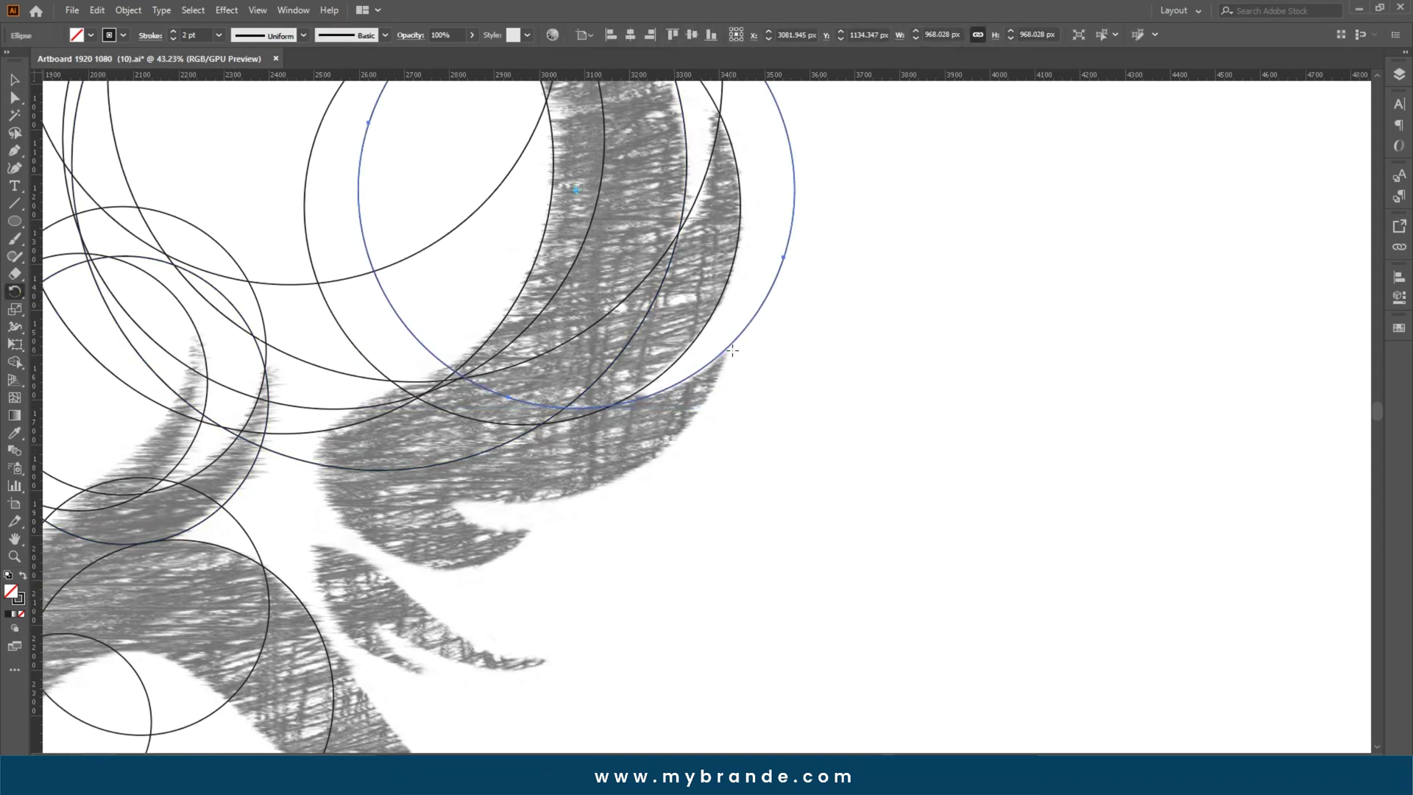
left_click(15, 81)
Duplicate the fourth feather's upper circle downward so that the copy follows the feather's outer edge
scroll(457, 316, "down", 3)
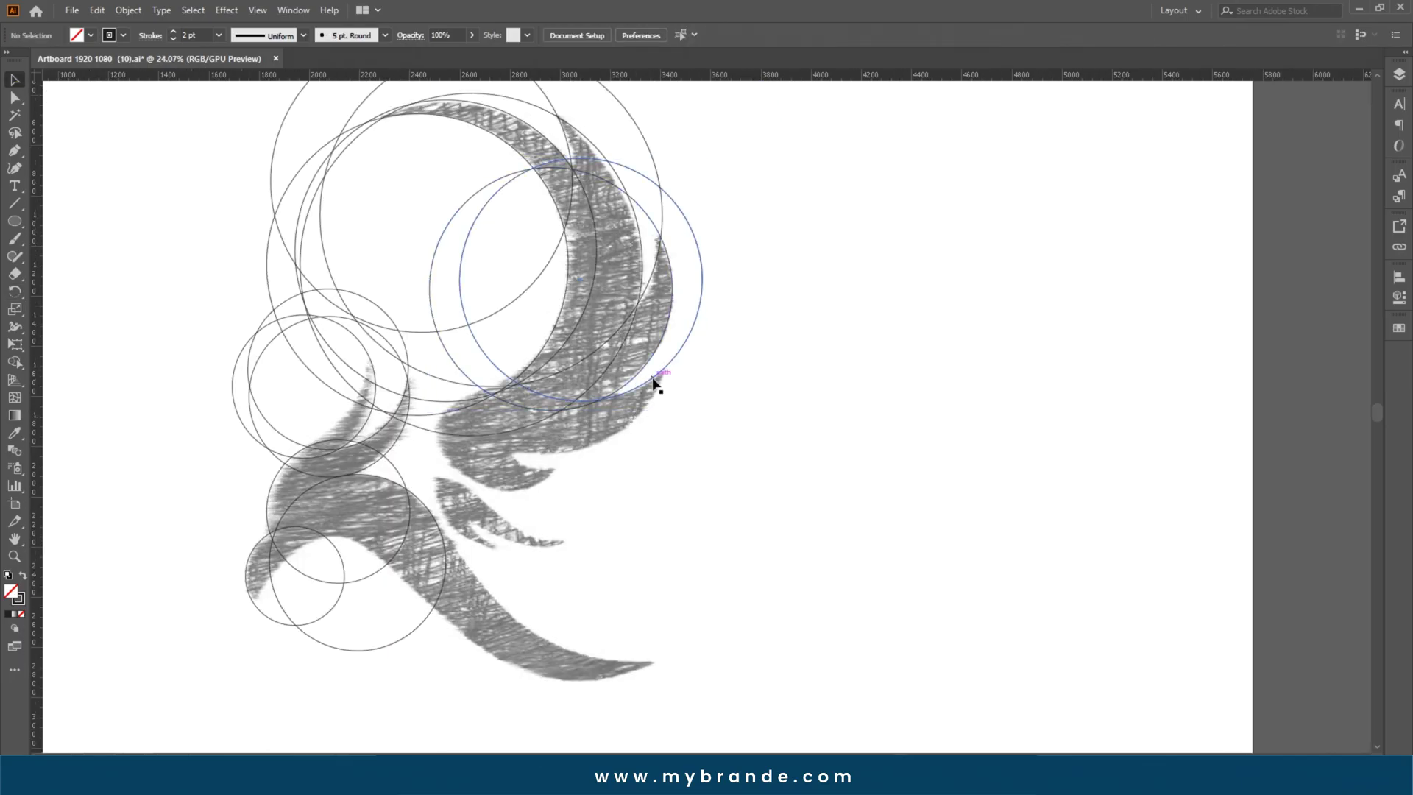
left_click_drag(656, 382, 626, 433)
left_click(755, 465)
Place a copy of the beak circle on the lowest wing feather's inner edge and fit a larger circle to its outer edge
scroll(736, 460, "up", 5)
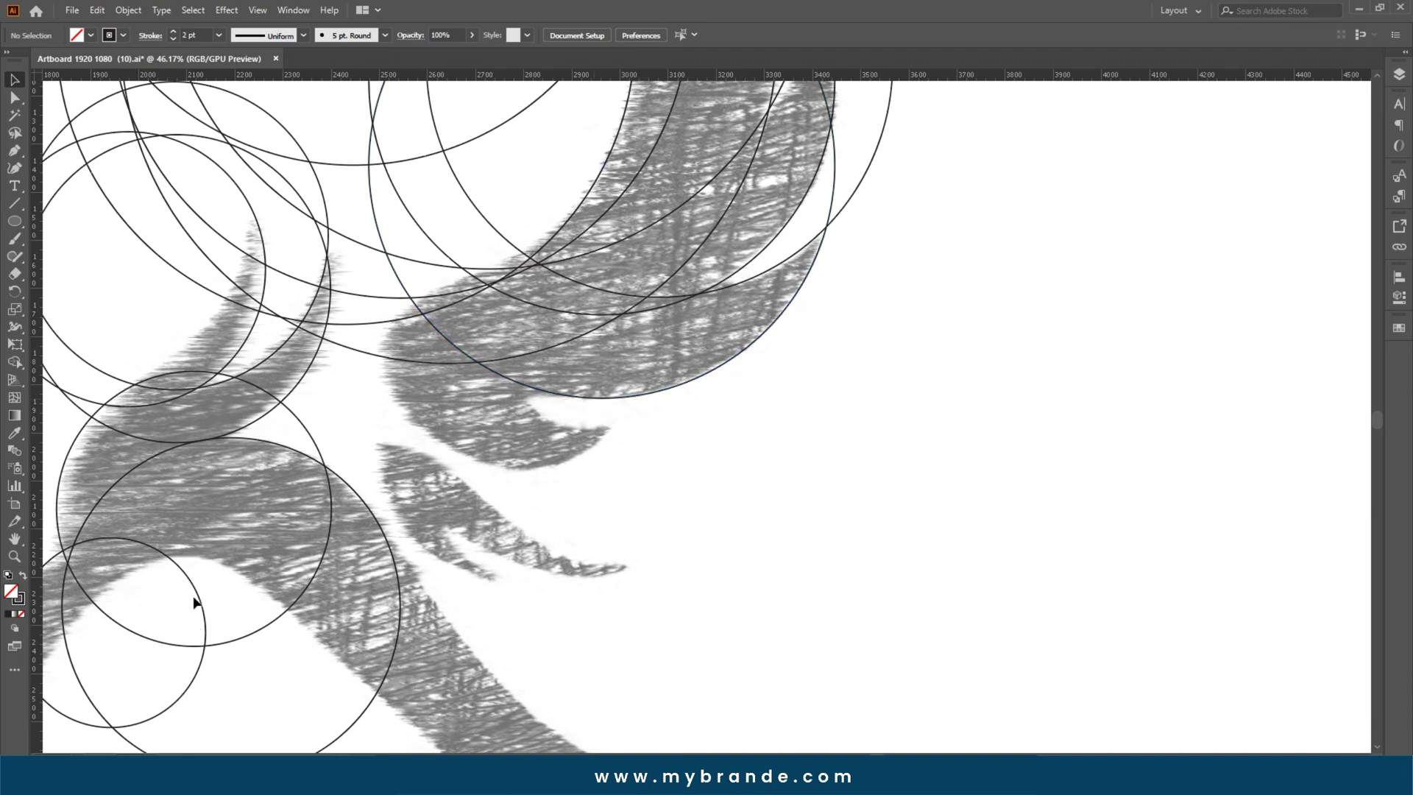
left_click_drag(195, 602, 677, 305)
left_click_drag(628, 417, 567, 464)
left_click_drag(544, 354, 532, 213)
left_click(764, 480)
scroll(688, 392, "up", 3)
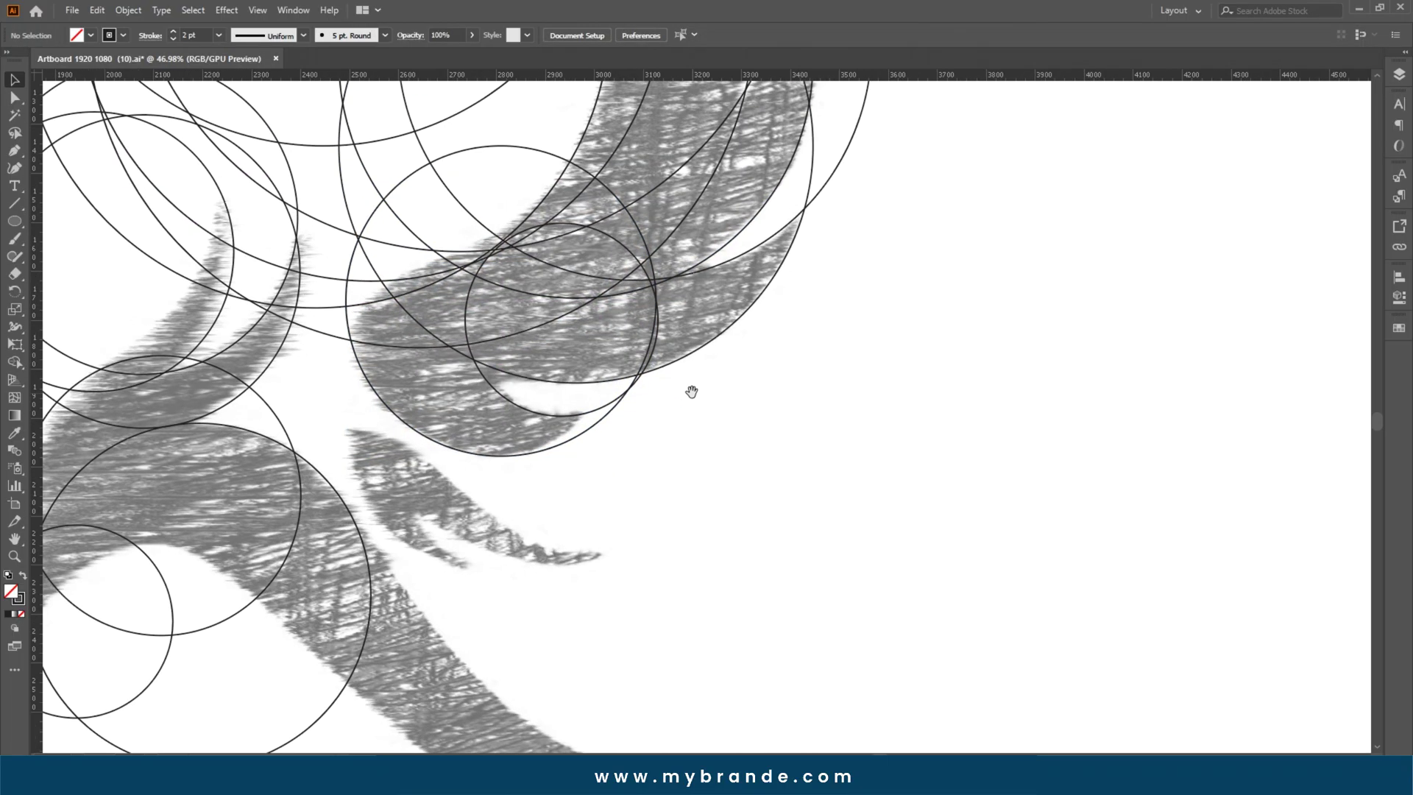
scroll(709, 419, "down", 3)
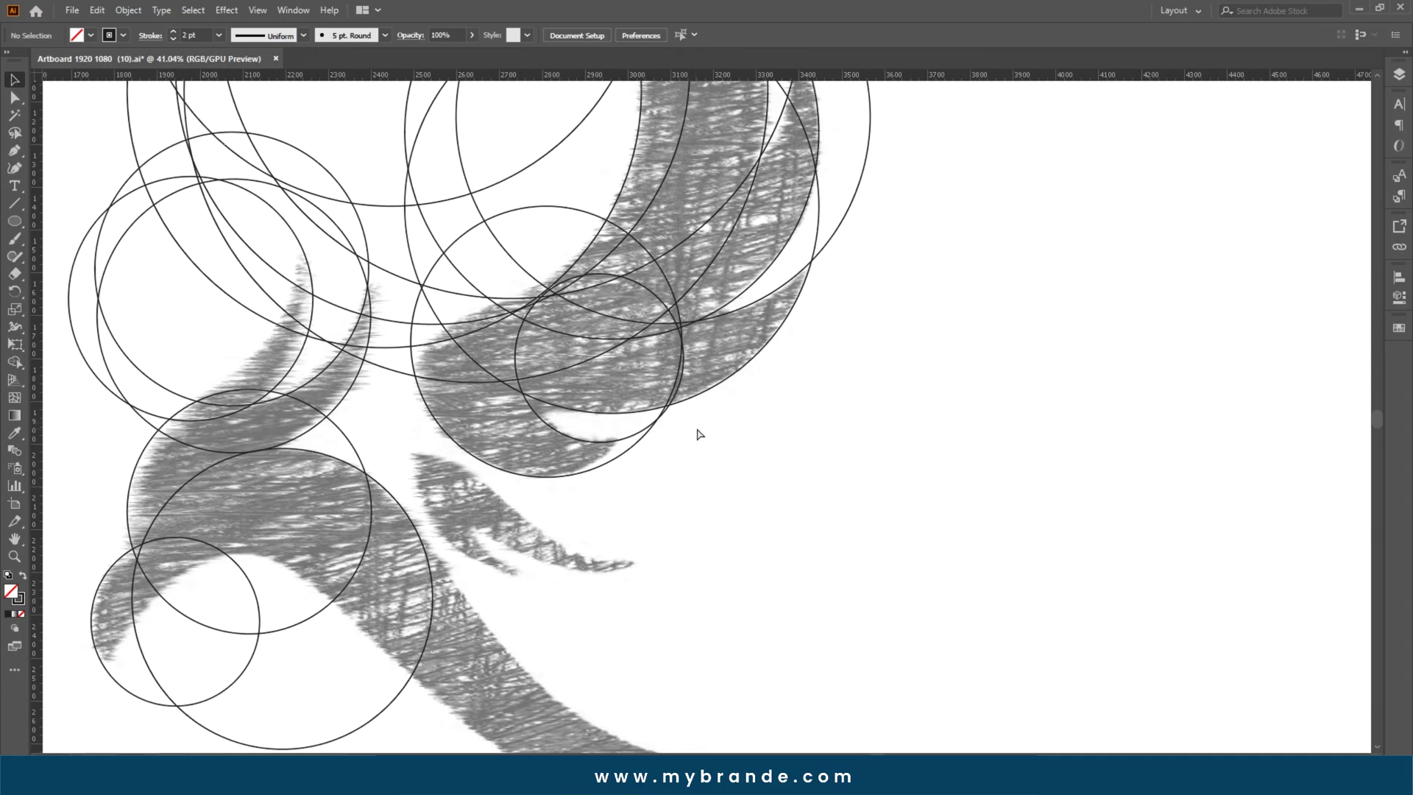
Copy a grid circle over the small detached feather below the wing, enlarge it to about 721 px and fit it to the feather's upper edge
scroll(740, 524, "down", 3)
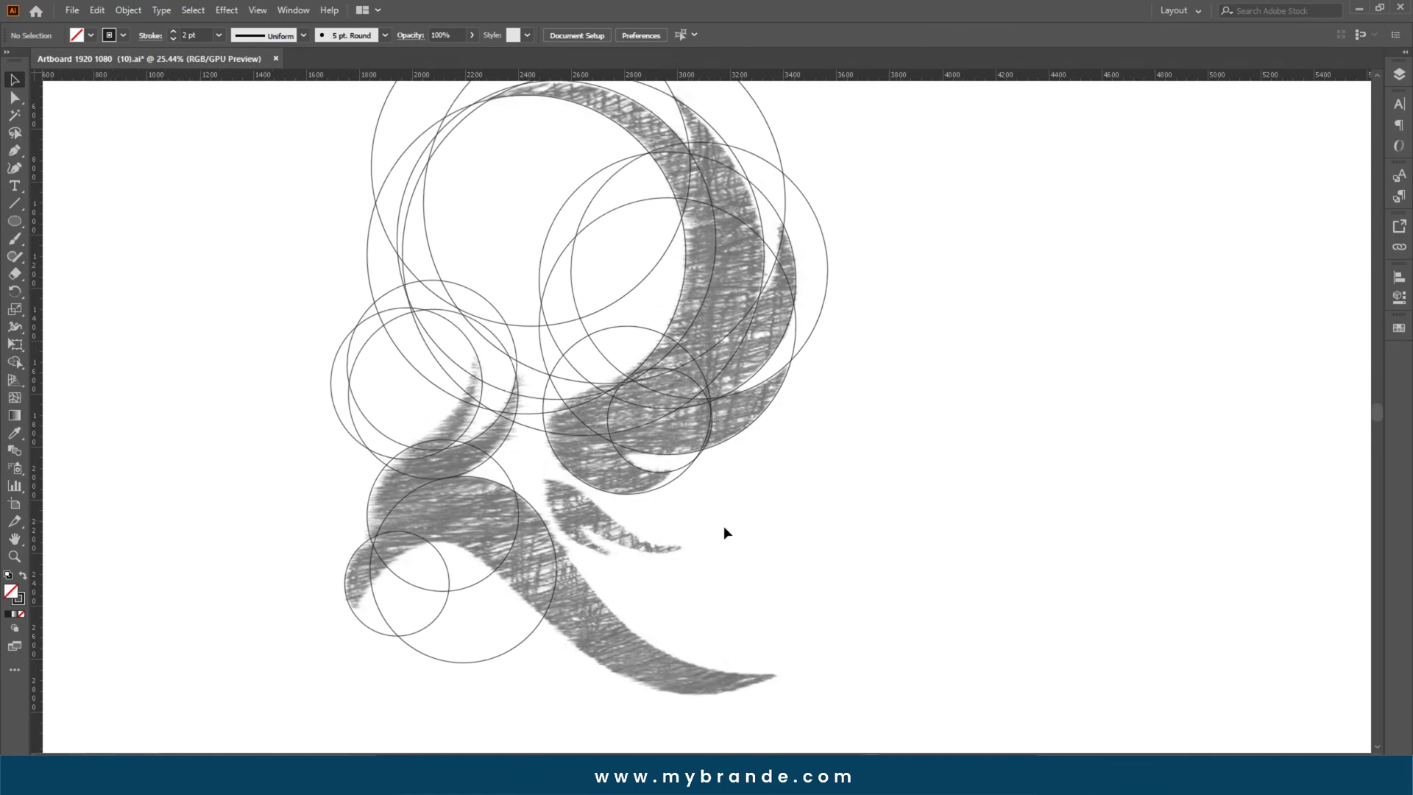
scroll(724, 532, "up", 2)
left_click_drag(598, 462, 656, 523)
scroll(725, 450, "down", 1)
left_click_drag(724, 450, 652, 494)
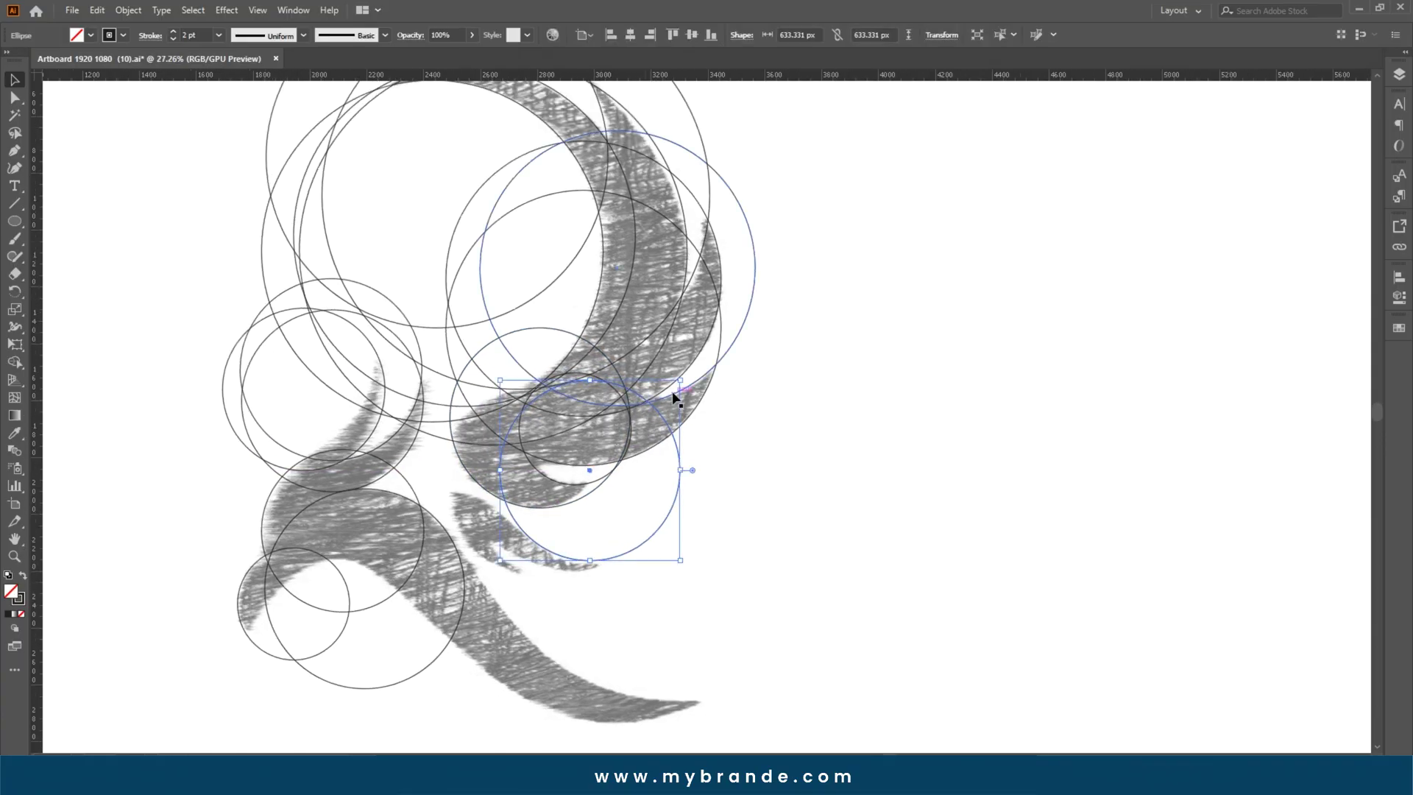
left_click_drag(592, 382, 595, 356)
left_click(656, 646)
scroll(598, 600, "up", 4)
left_click_drag(621, 571, 691, 534)
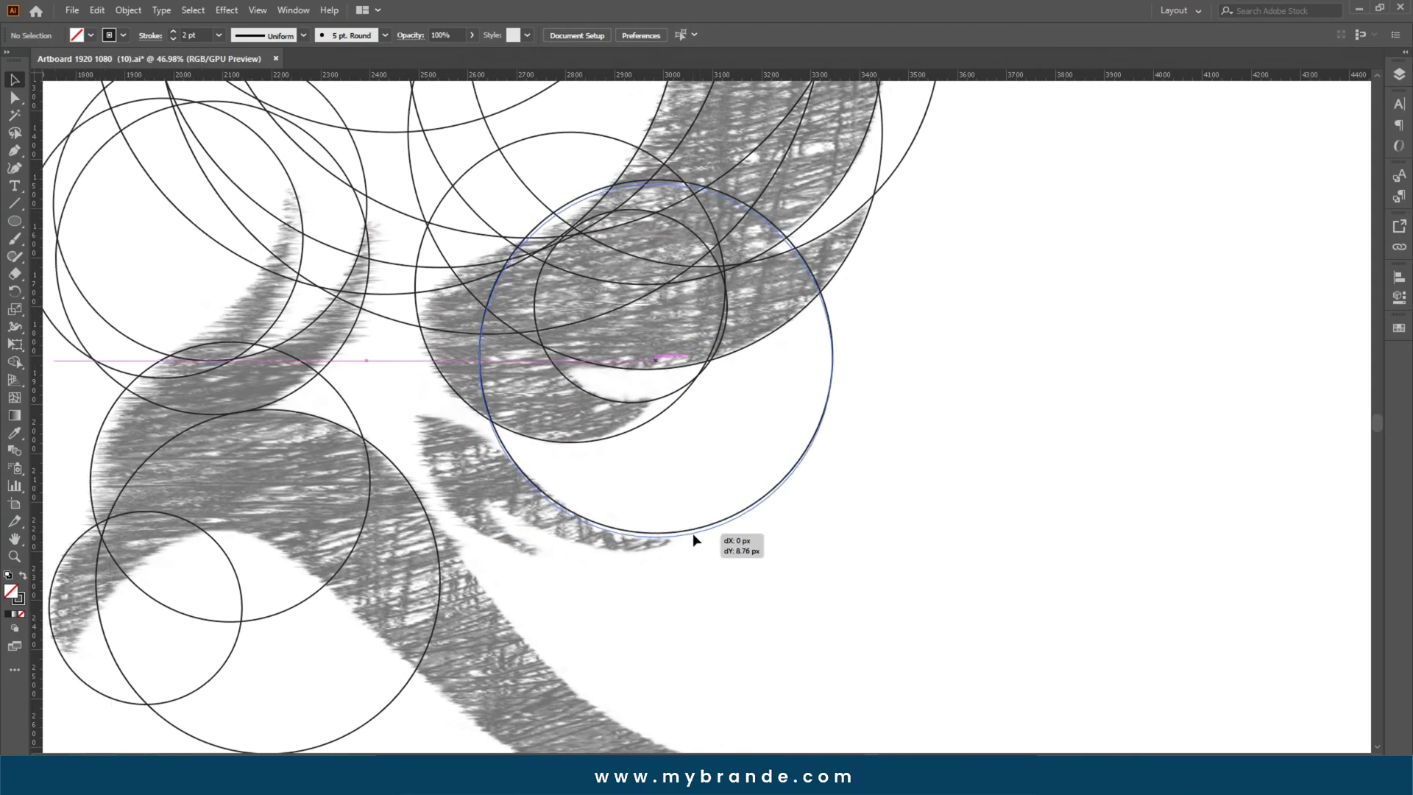
Duplicate the 721 px circle onto the lower edge of the detached feather's tip and rotate the copy towards the outer edge
left_click(729, 631)
left_click_drag(728, 630, 625, 526)
scroll(704, 571, "down", 2)
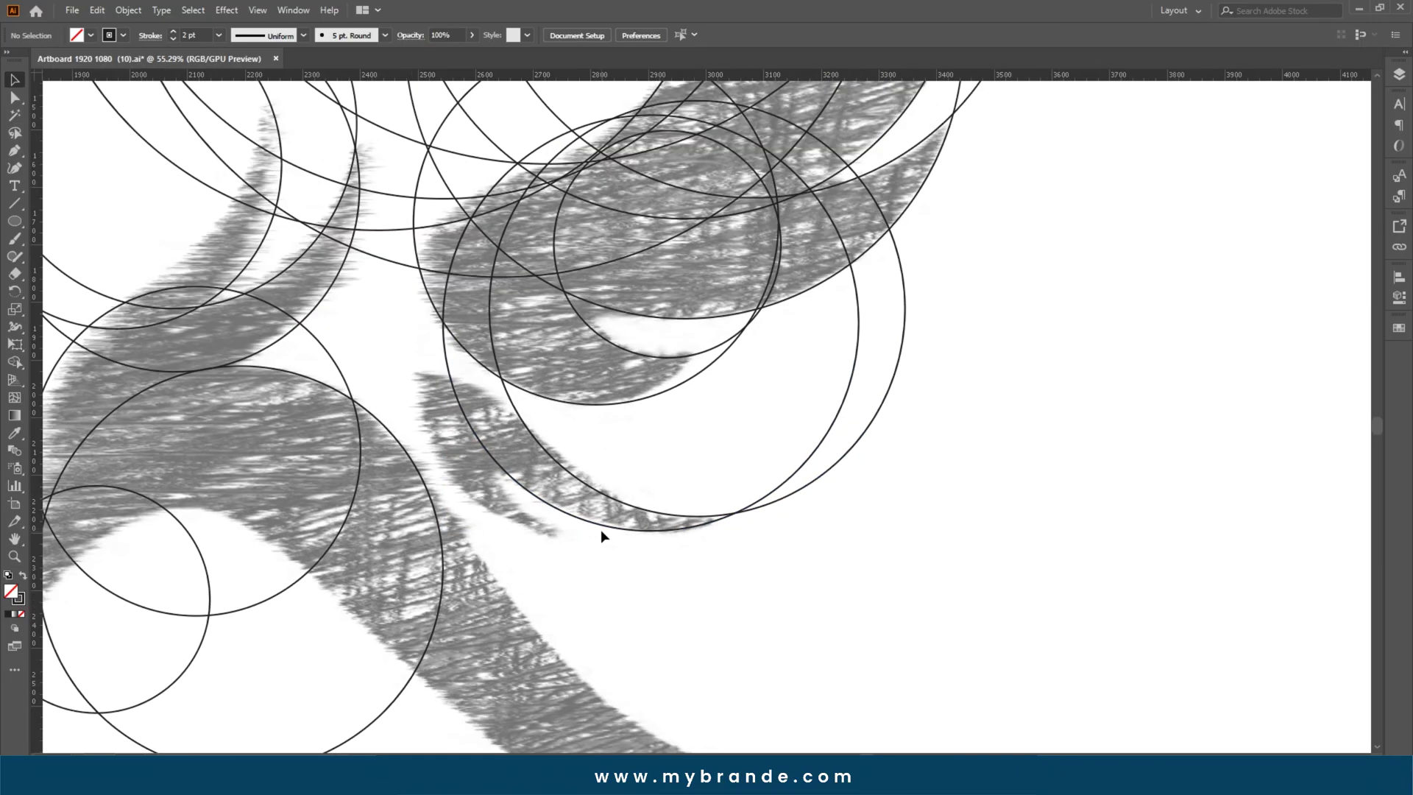
left_click(14, 296)
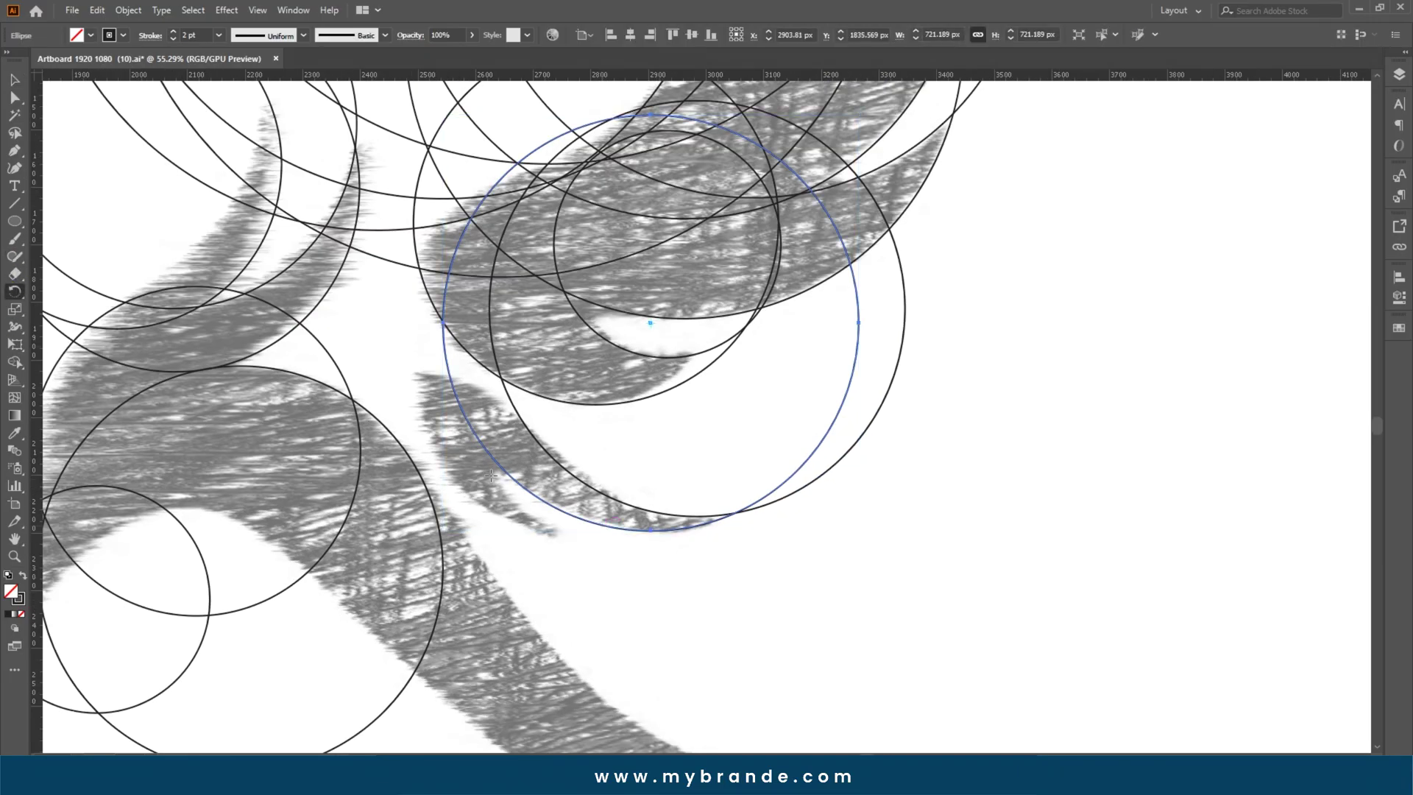
left_click_drag(589, 526, 581, 557)
key("v")
Place another copy of the 721 px circle so that it follows the detached feather's outer edge
left_click(662, 620)
left_click_drag(680, 619, 596, 573)
scroll(605, 622, "down", 1)
left_click(634, 628)
left_click_drag(637, 627, 595, 627)
scroll(617, 530, "down", 1)
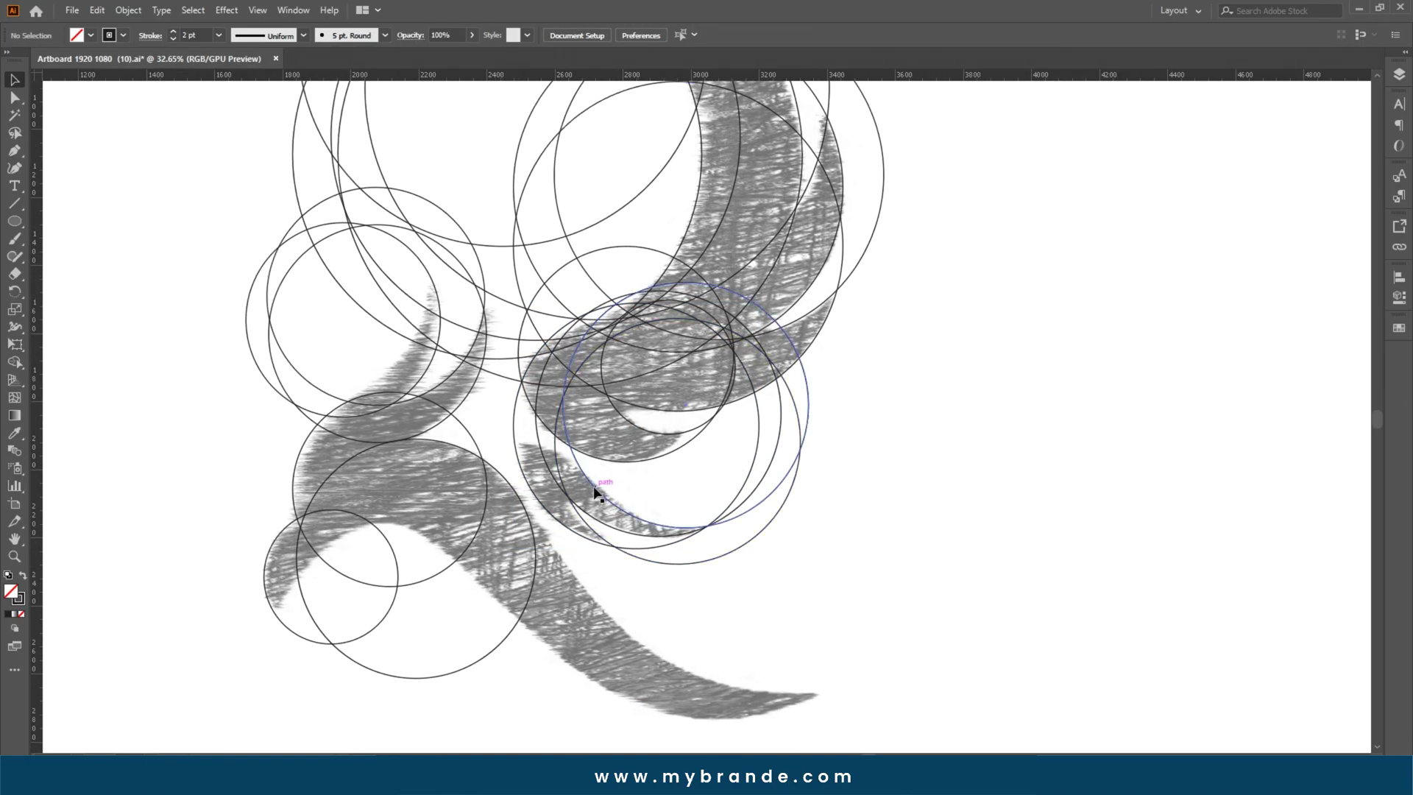
Duplicate the circle towards the bird's tail and align the copy with the detached feather's curved top edge
left_click_drag(540, 440, 385, 589)
scroll(658, 523, "up", 8)
scroll(817, 492, "up", 9)
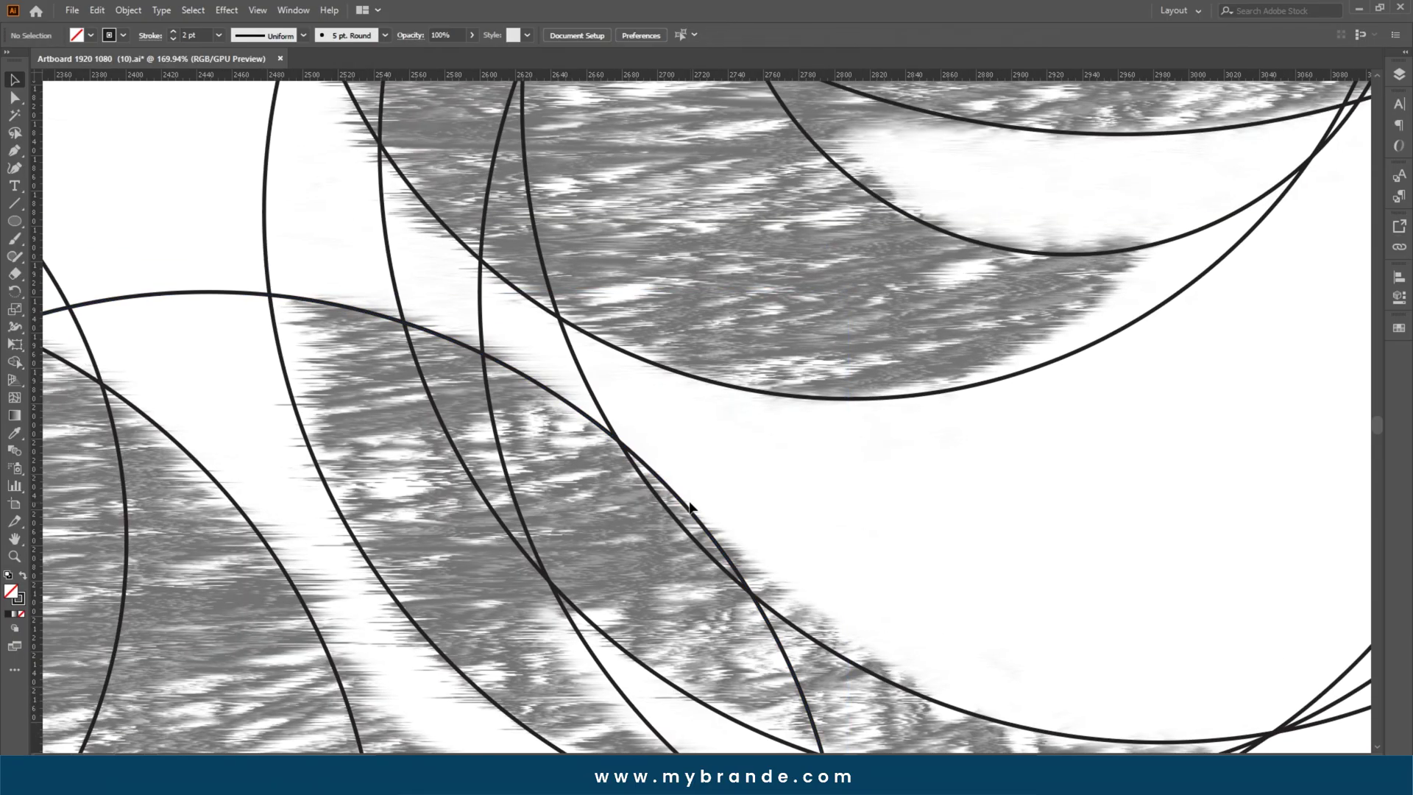
left_click_drag(681, 505, 655, 497)
Trace the bird's underside with the Pen tool from the beak tip over the arch and along the tail to its tip
scroll(705, 542, "down", 10)
left_click_drag(934, 530, 752, 526)
scroll(558, 536, "up", 1)
left_click_drag(639, 537, 693, 473)
scroll(633, 506, "down", 1)
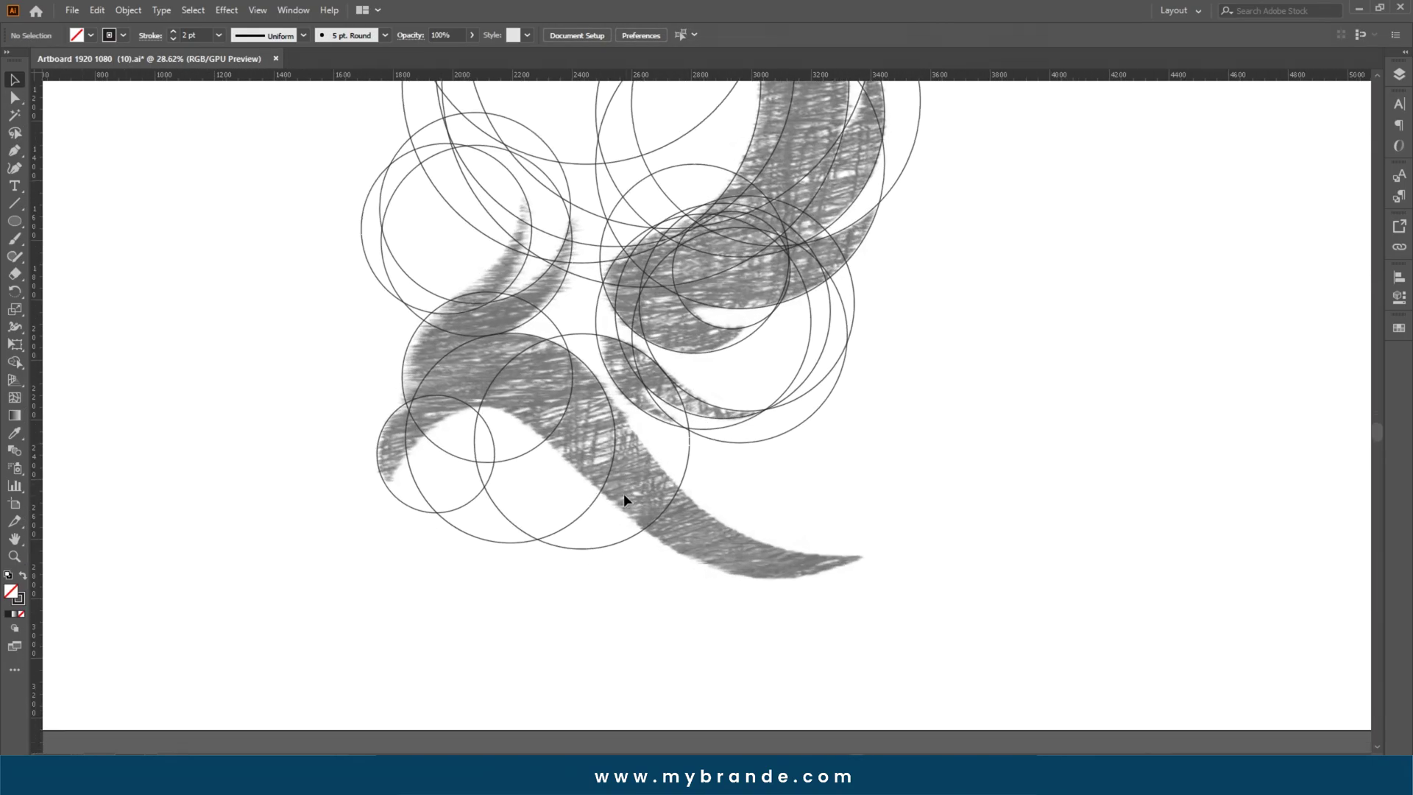
scroll(442, 449, "up", 2)
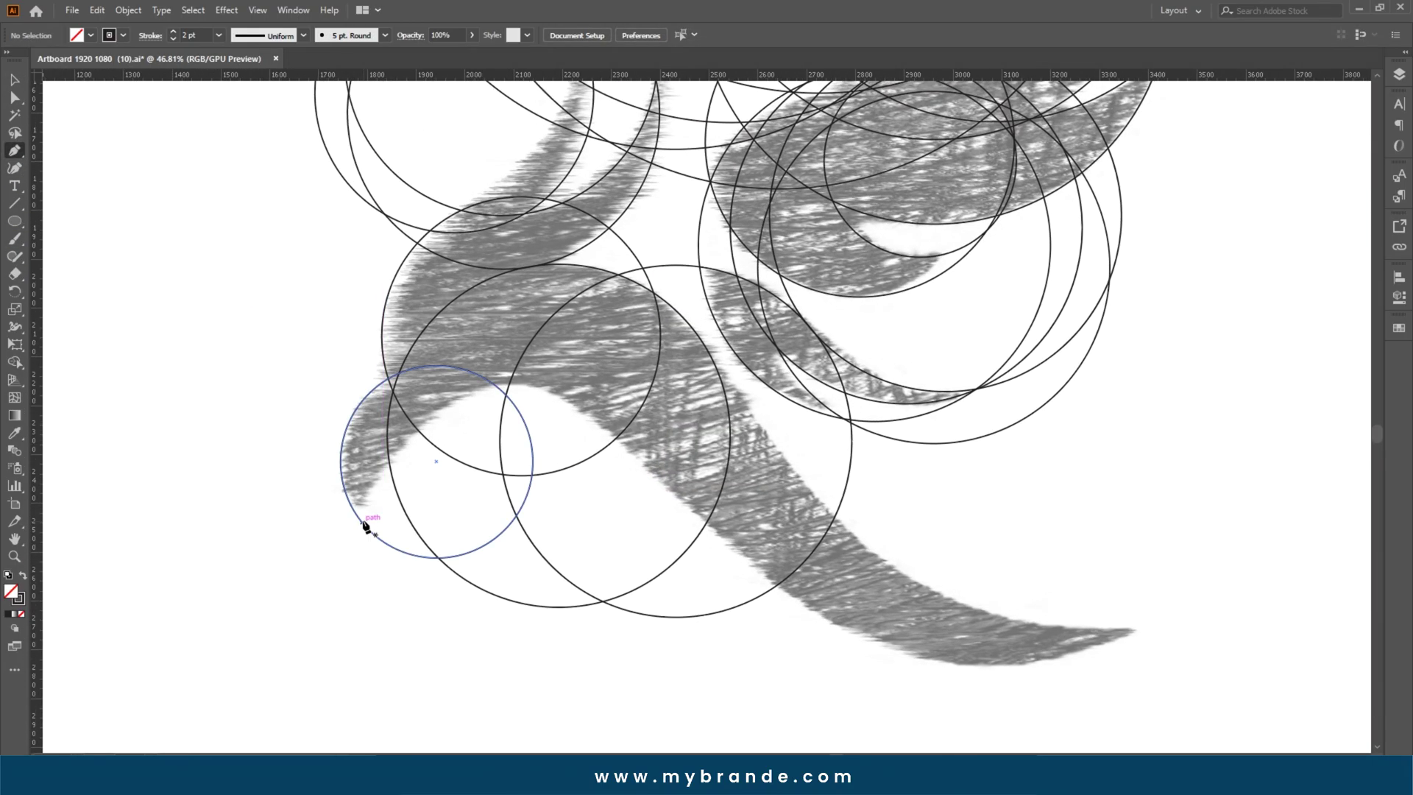
left_click(360, 518)
left_click_drag(511, 383, 598, 375)
left_click_drag(662, 500, 365, 389)
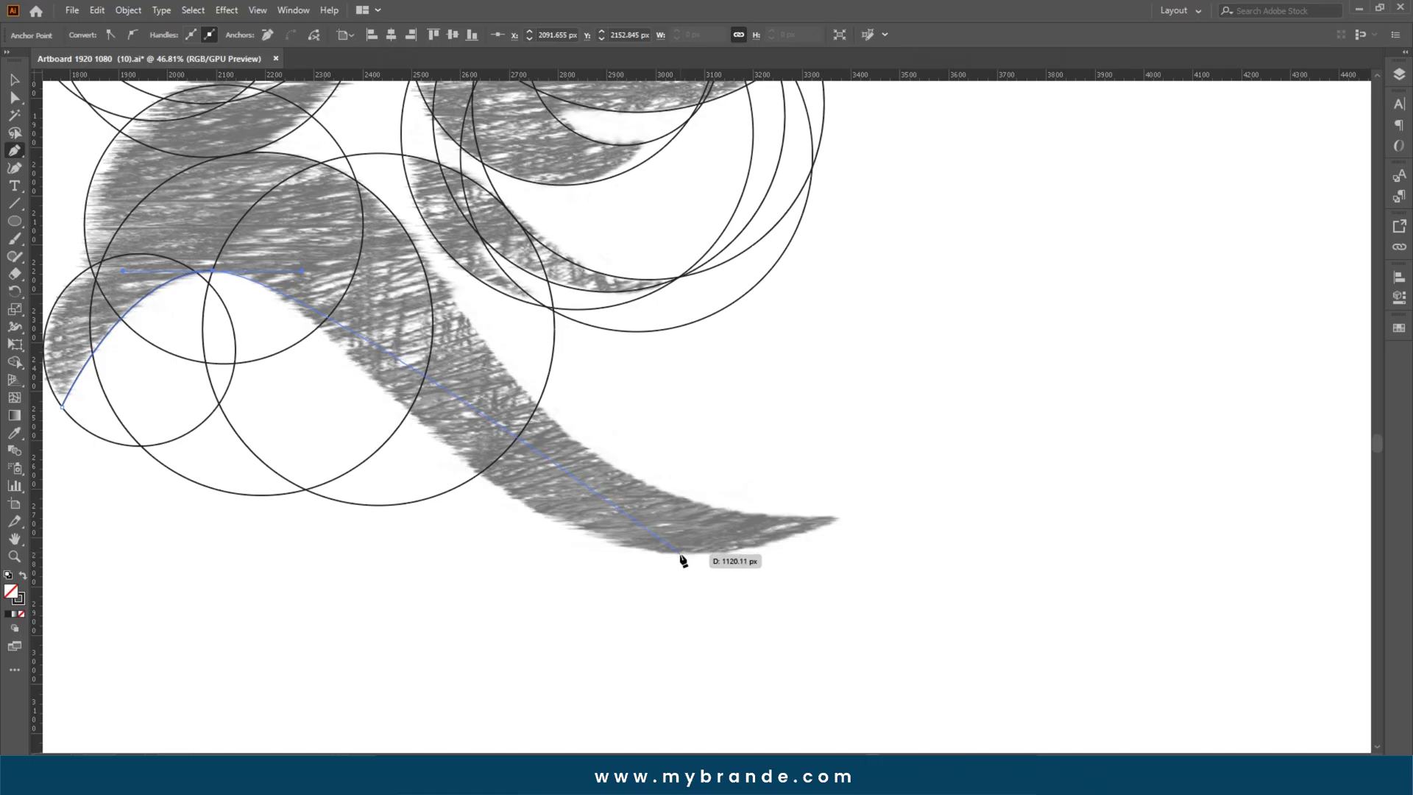
left_click_drag(885, 581, 722, 575)
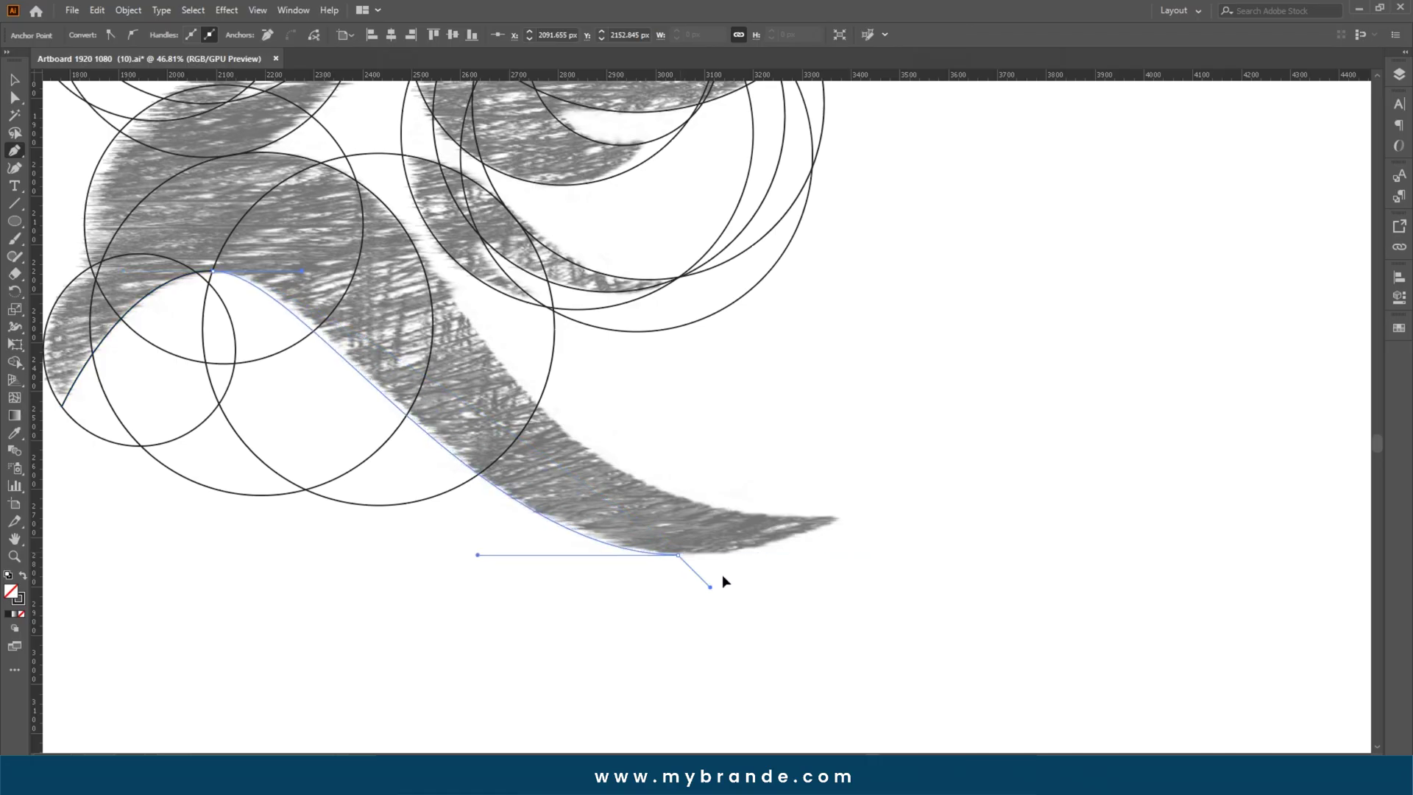
left_click(837, 520)
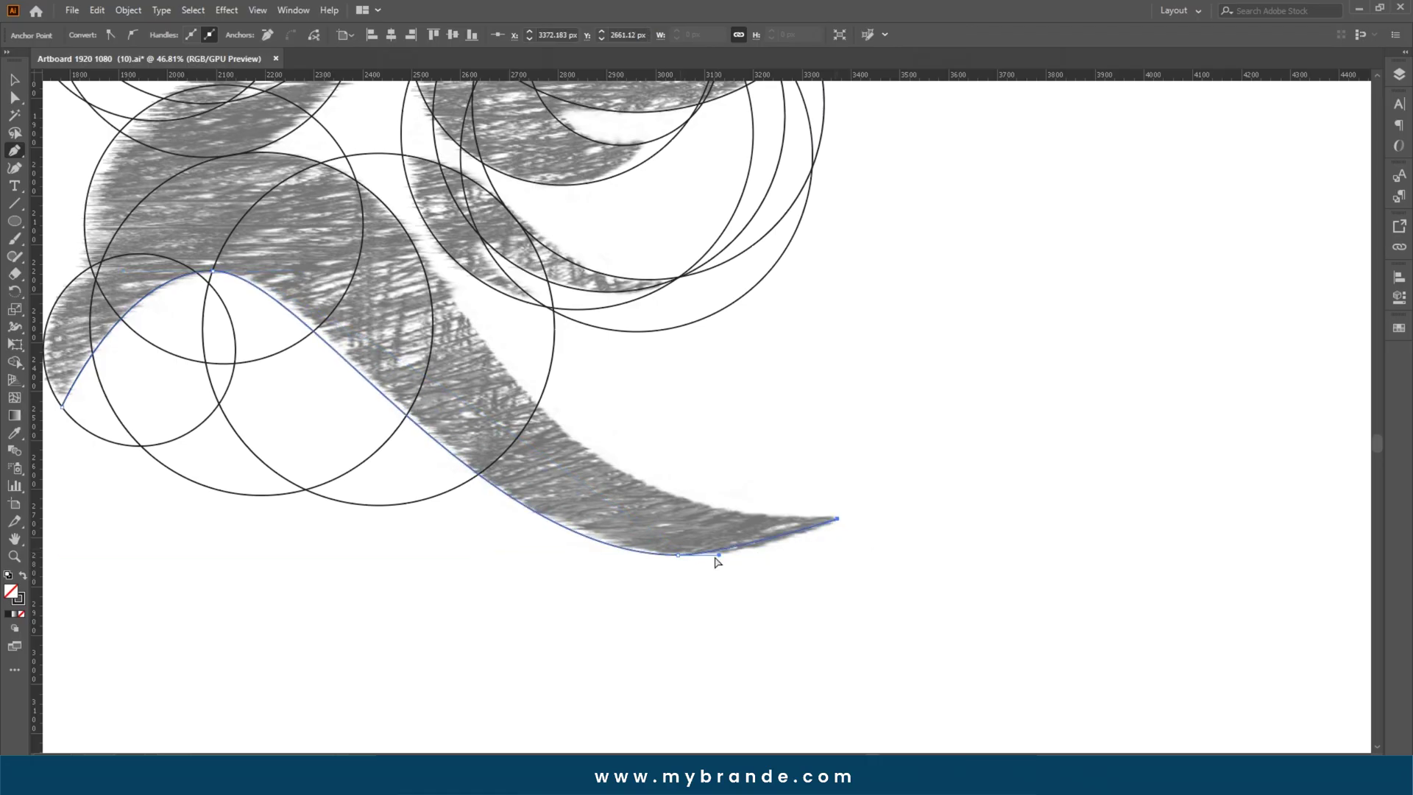
left_click_drag(794, 554, 797, 554)
Continue the path along the tail's upper edge to the top of the back, adjust its handles and close it at the beak tip
left_click_drag(670, 525, 667, 527)
left_click_drag(316, 213, 540, 357)
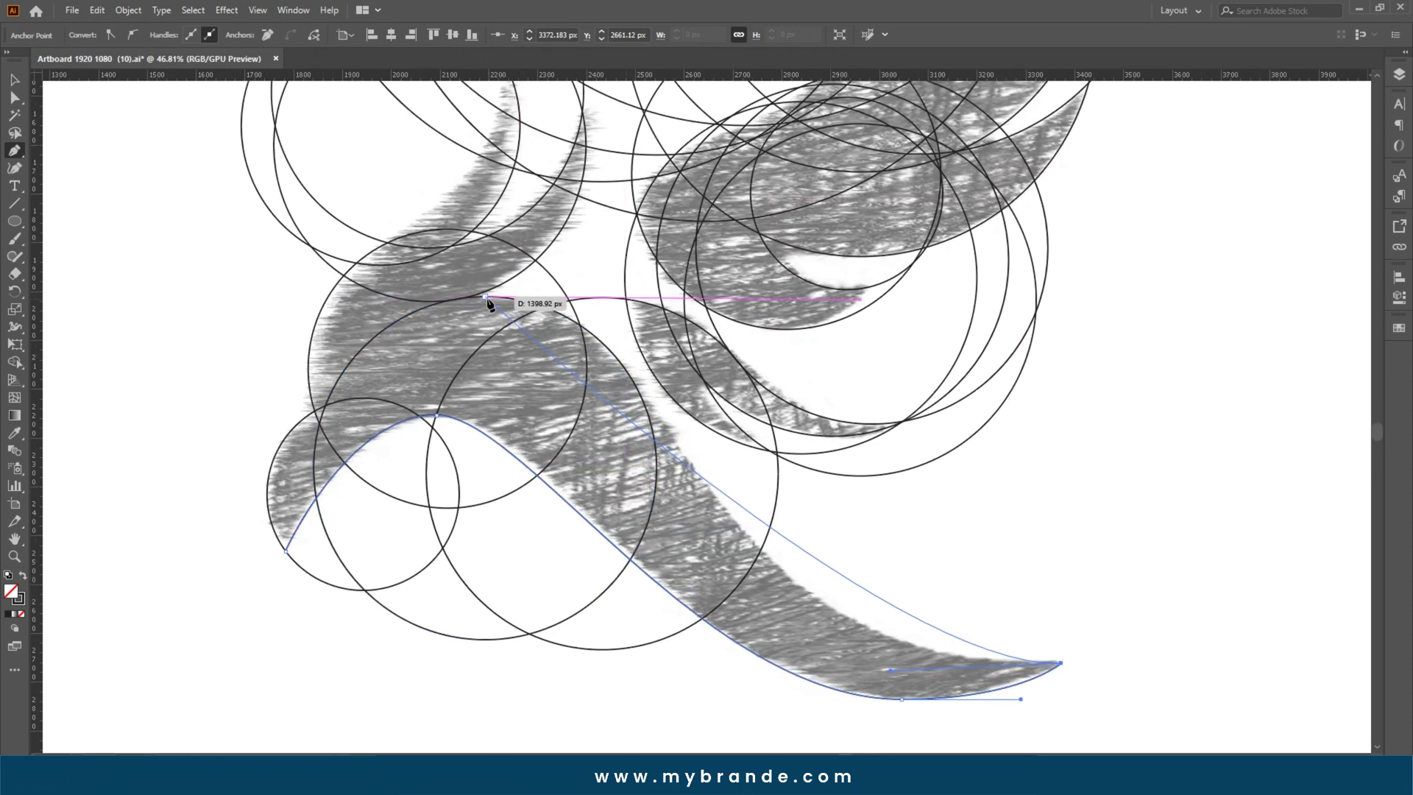
left_click_drag(487, 298, 294, 297)
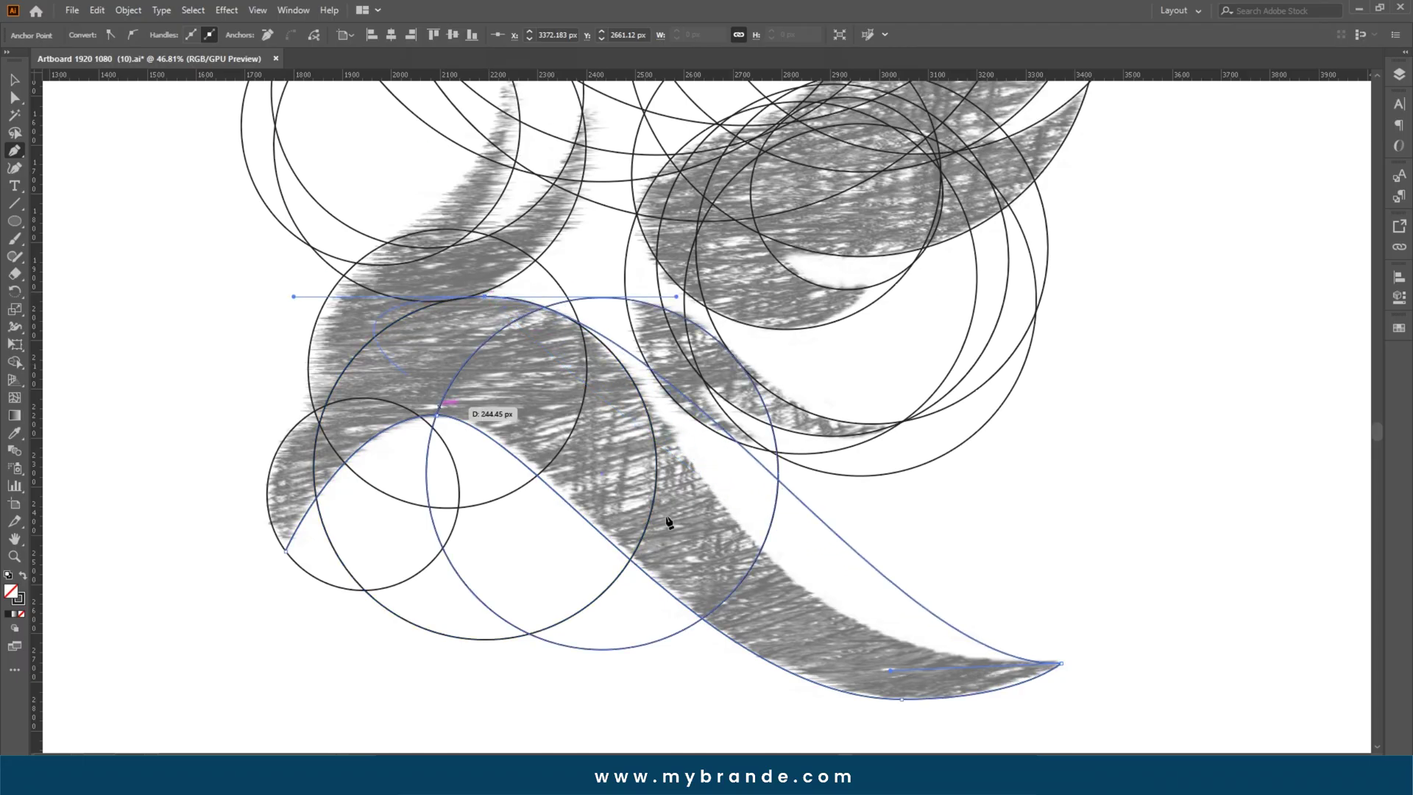
left_click_drag(890, 670, 687, 681)
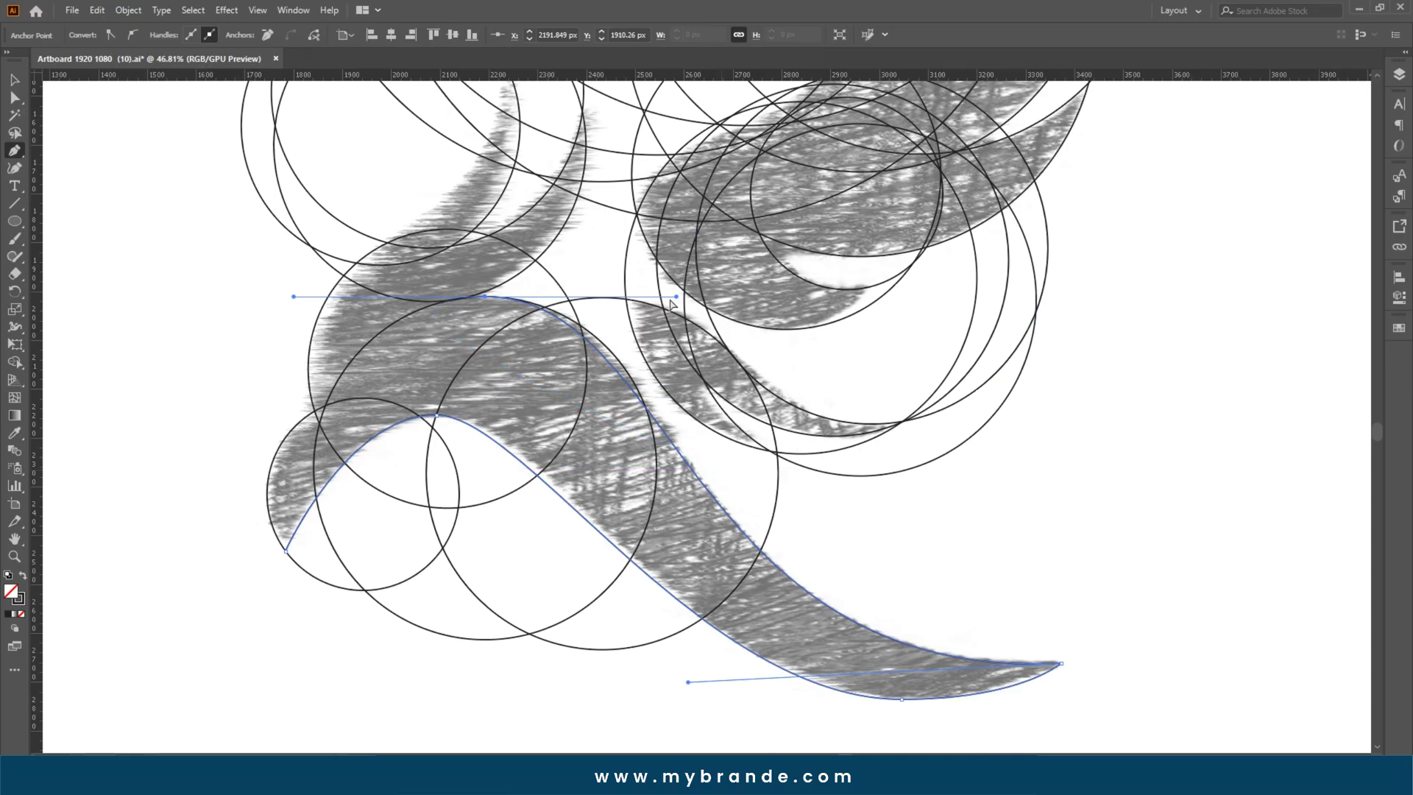
left_click_drag(676, 296, 709, 297)
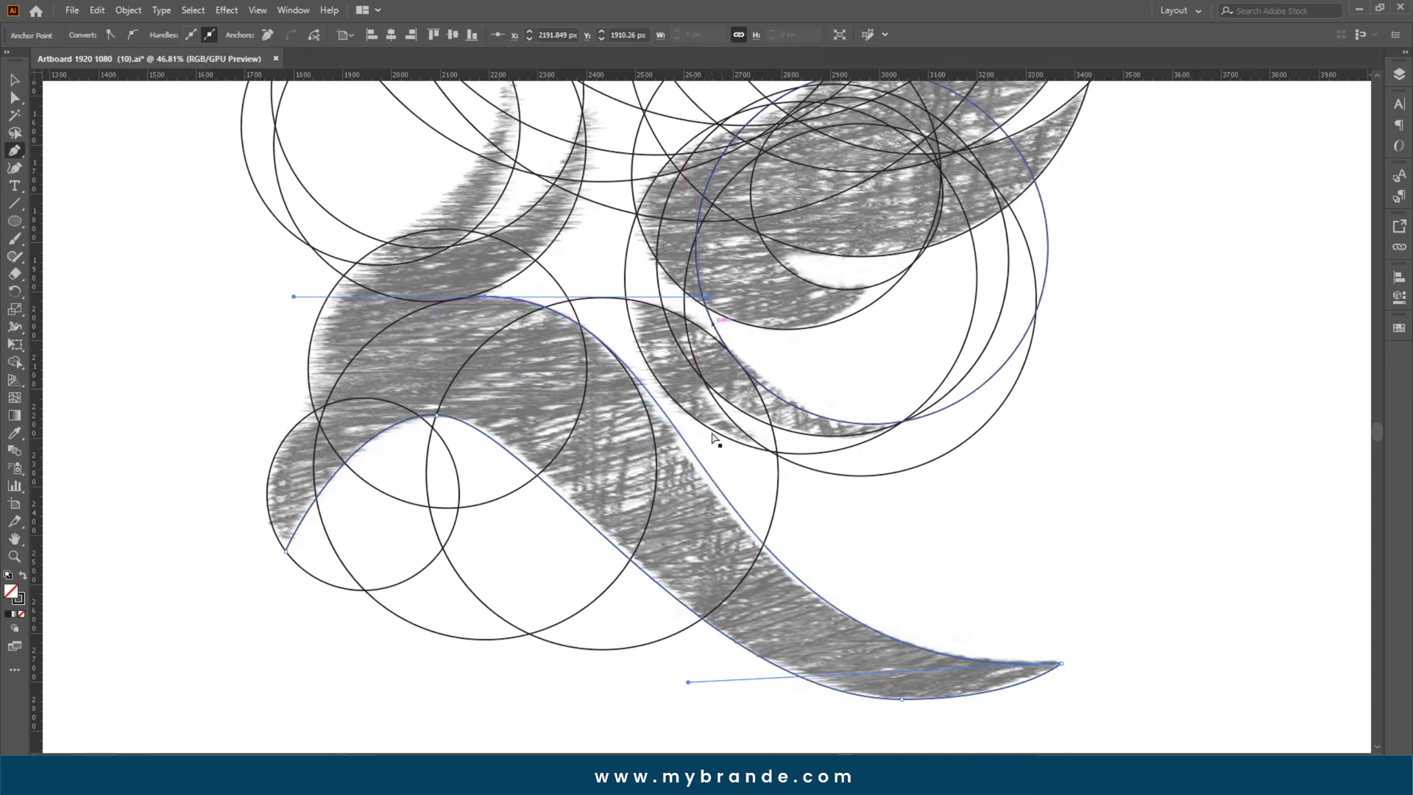
left_click_drag(688, 682, 667, 677)
left_click_drag(521, 375, 655, 399)
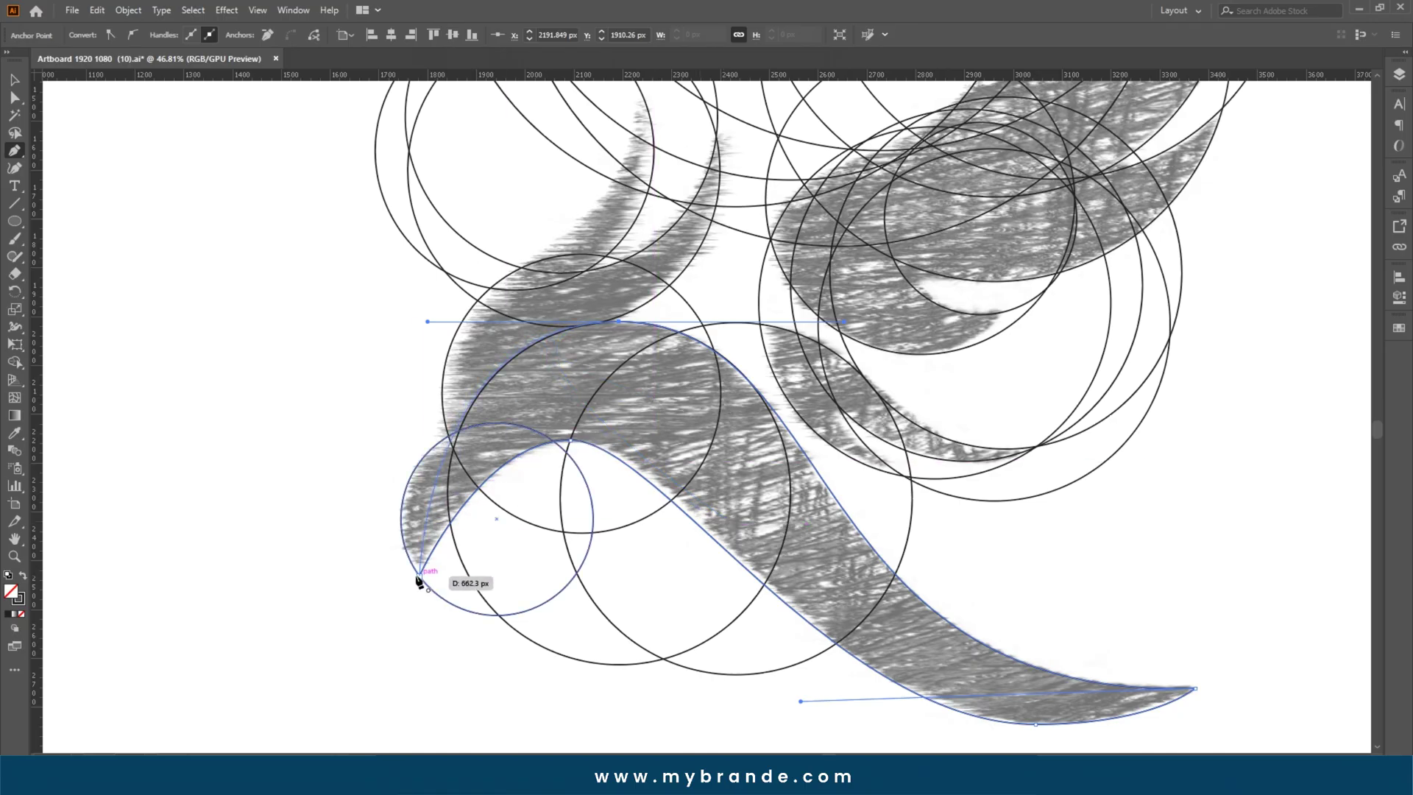
left_click(498, 538)
Draw a curved Pen path from the front of the head to the first crest feather's tip and adjust its handles to the sketch
scroll(532, 502, "up", 1)
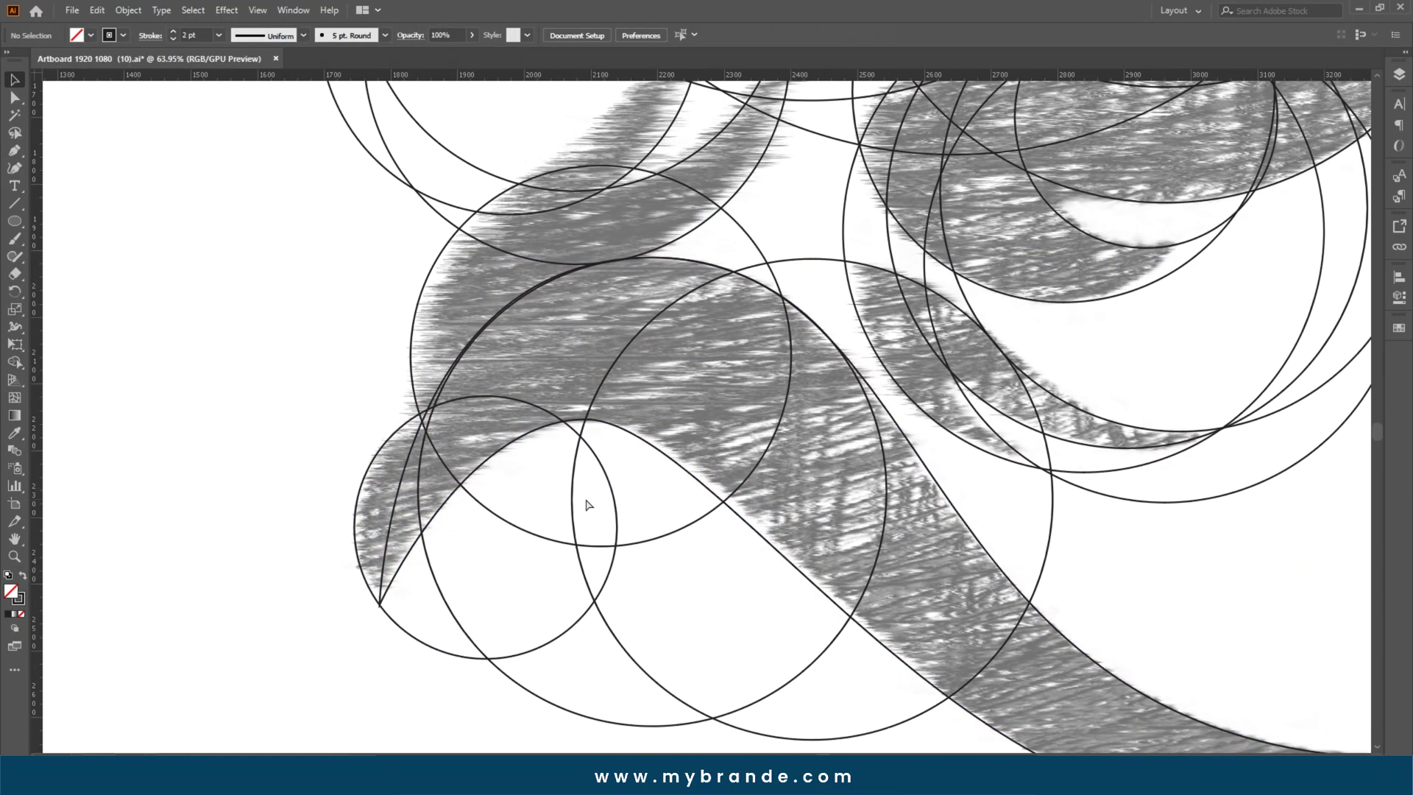
scroll(589, 507, "down", 4)
left_click(611, 488)
left_click(639, 580)
scroll(692, 472, "down", 1)
scroll(695, 438, "up", 3)
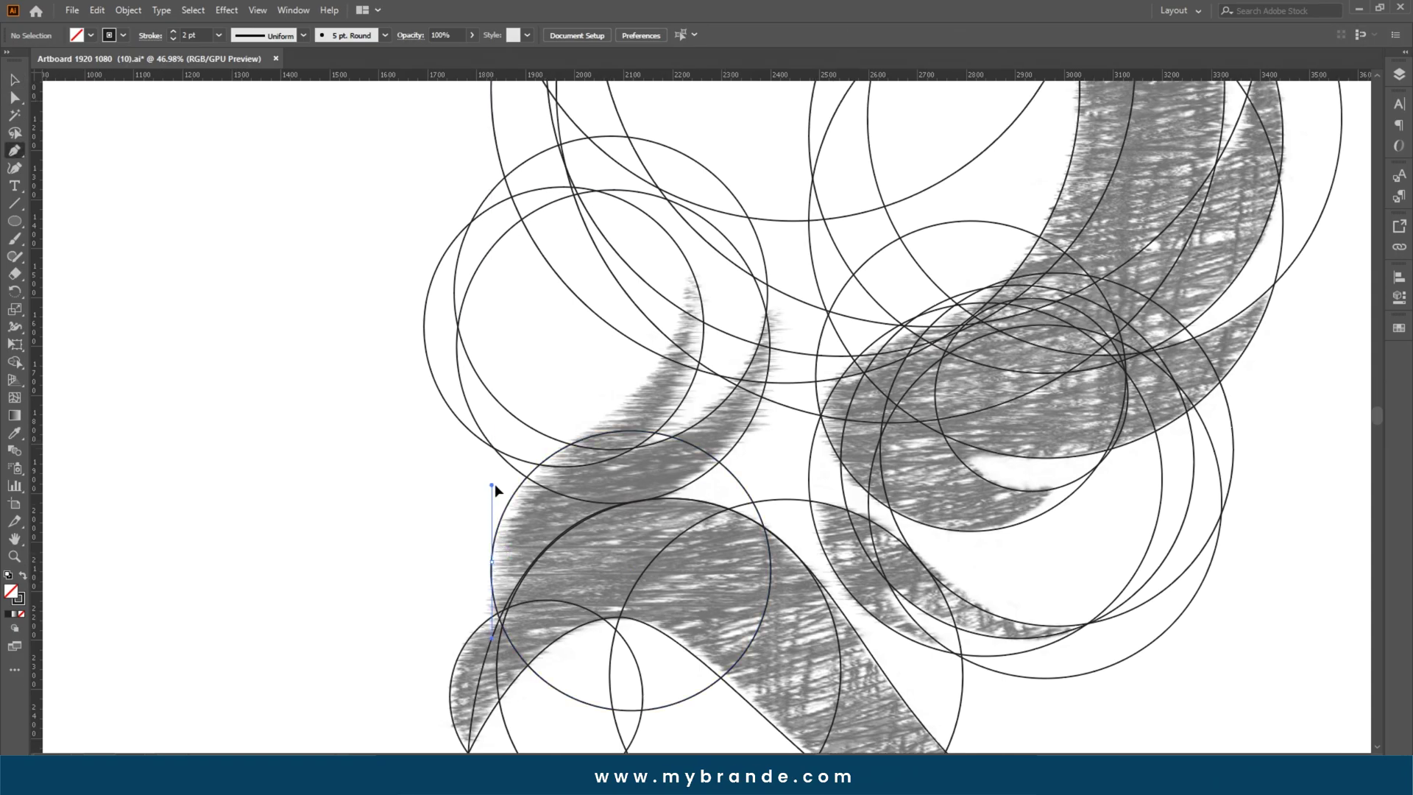
left_click(492, 486)
left_click_drag(689, 265, 672, 137)
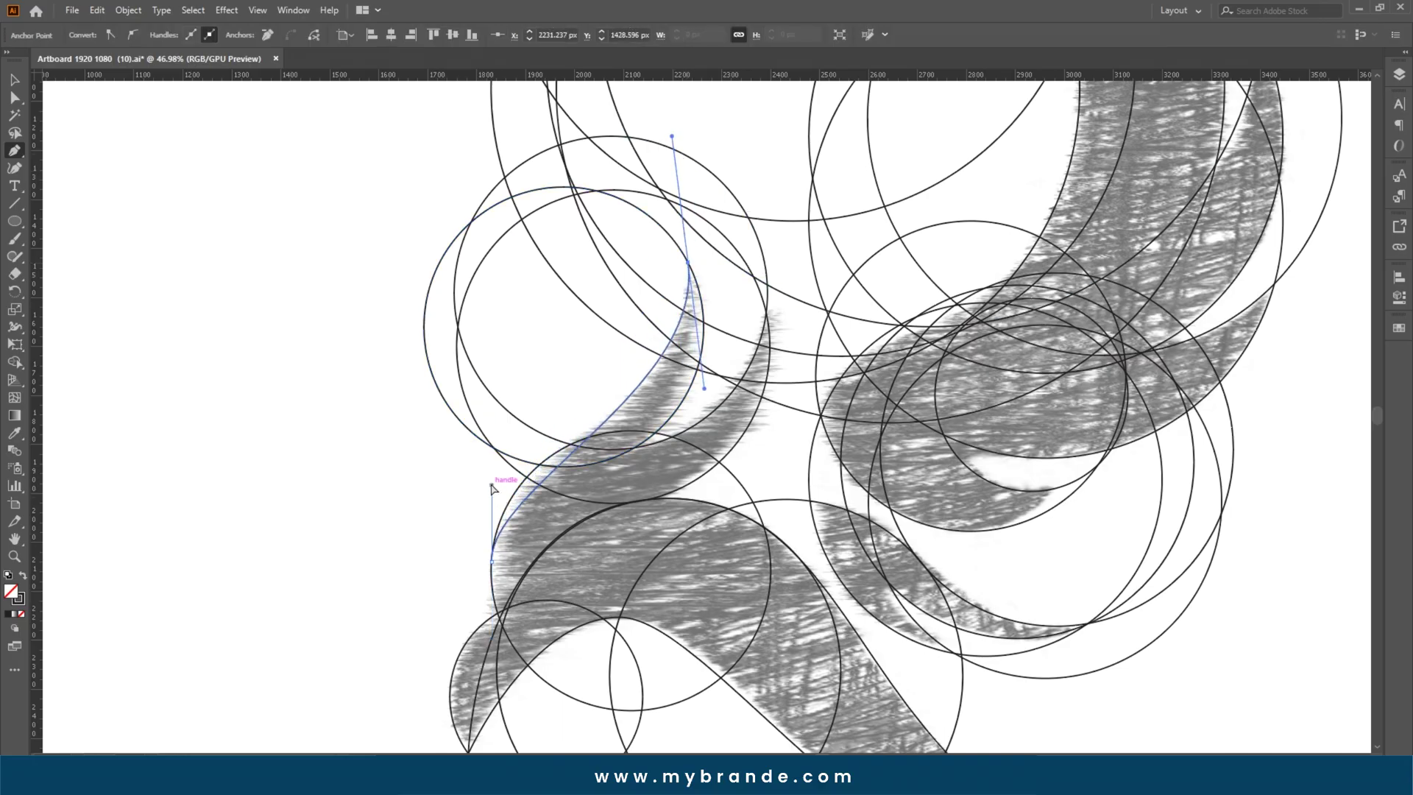
left_click_drag(493, 488, 492, 437)
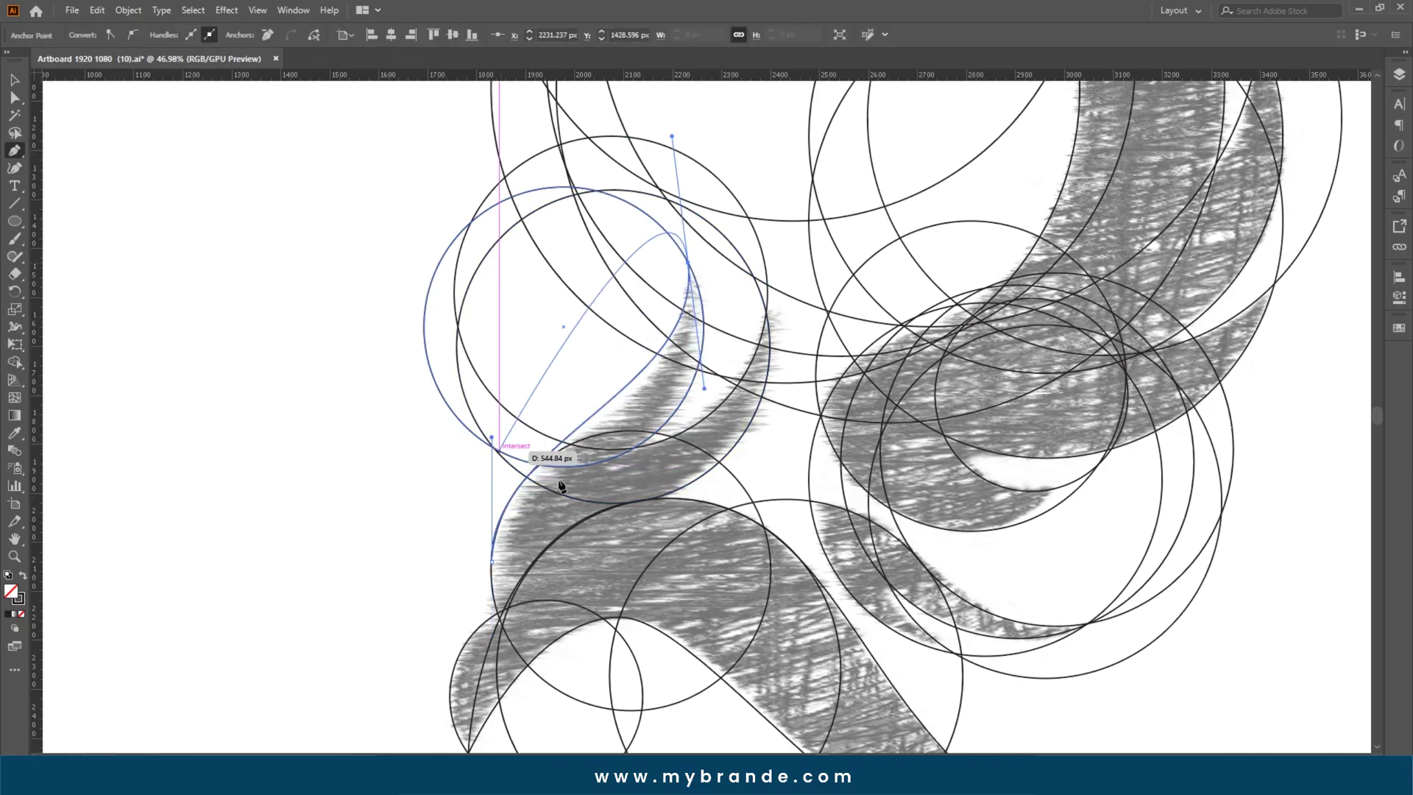
left_click_drag(704, 388, 699, 427)
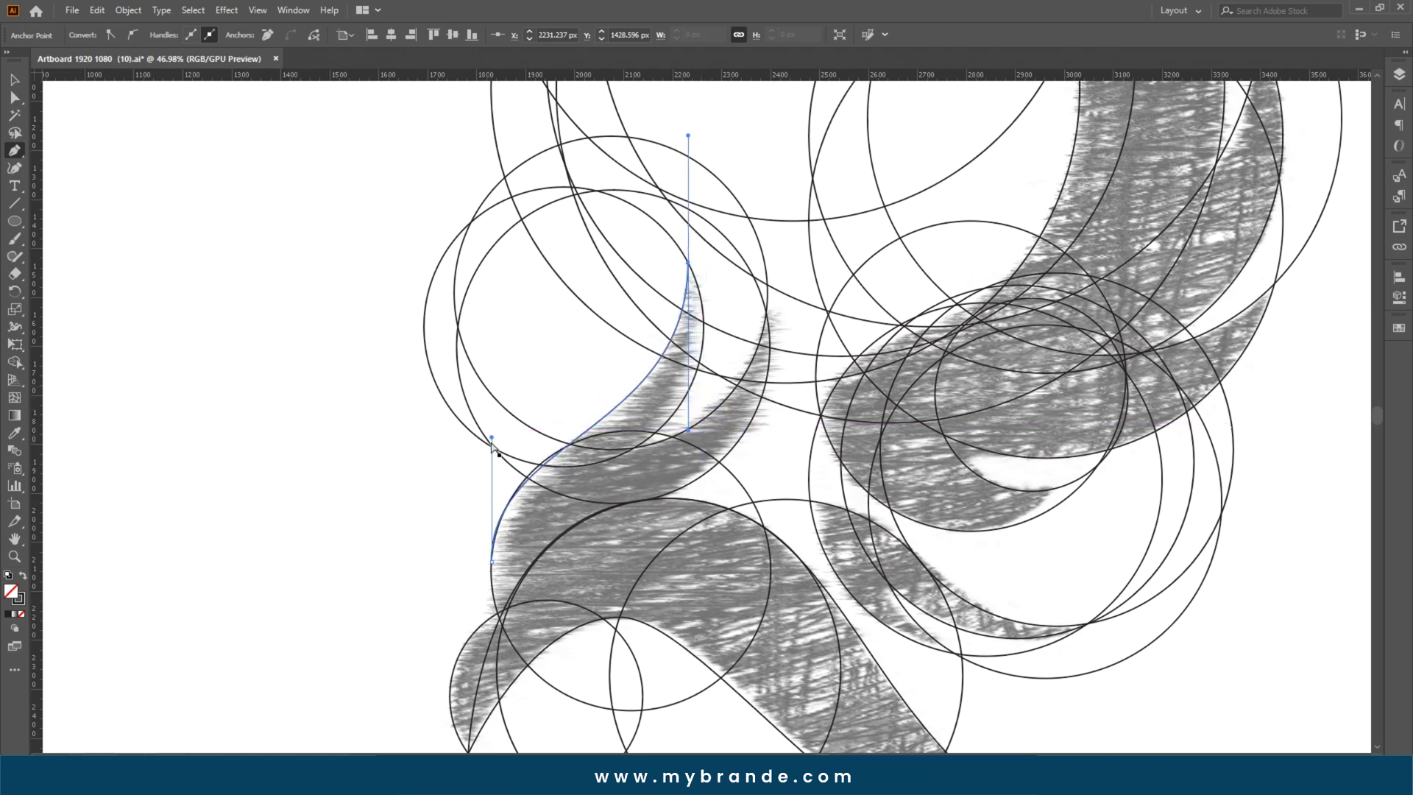
left_click_drag(491, 439, 492, 431)
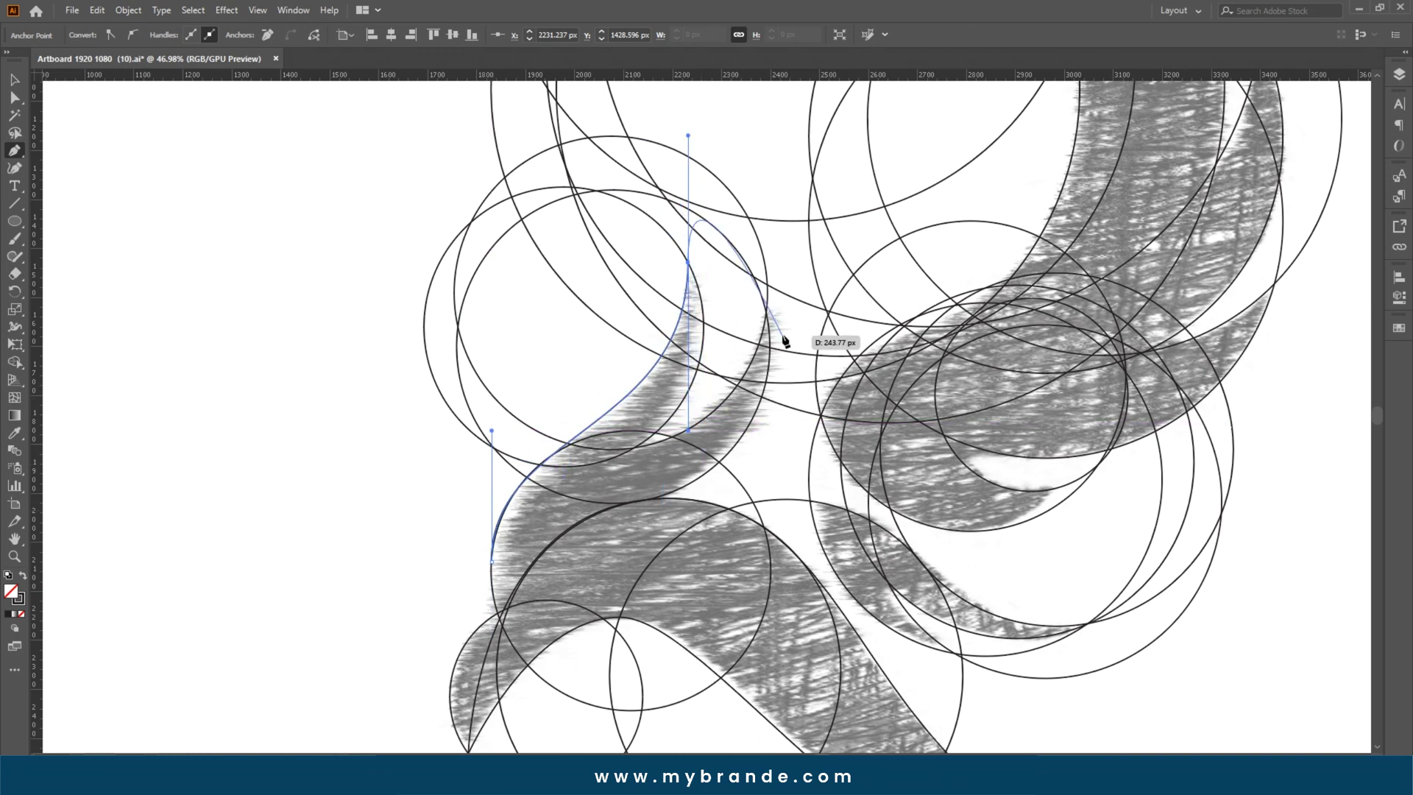
left_click(757, 321, "ctrl")
Select all circles and paths and merge the head, beak and tail regions into a black shape without stroke using the Shape Builder
scroll(765, 604, "down", 5)
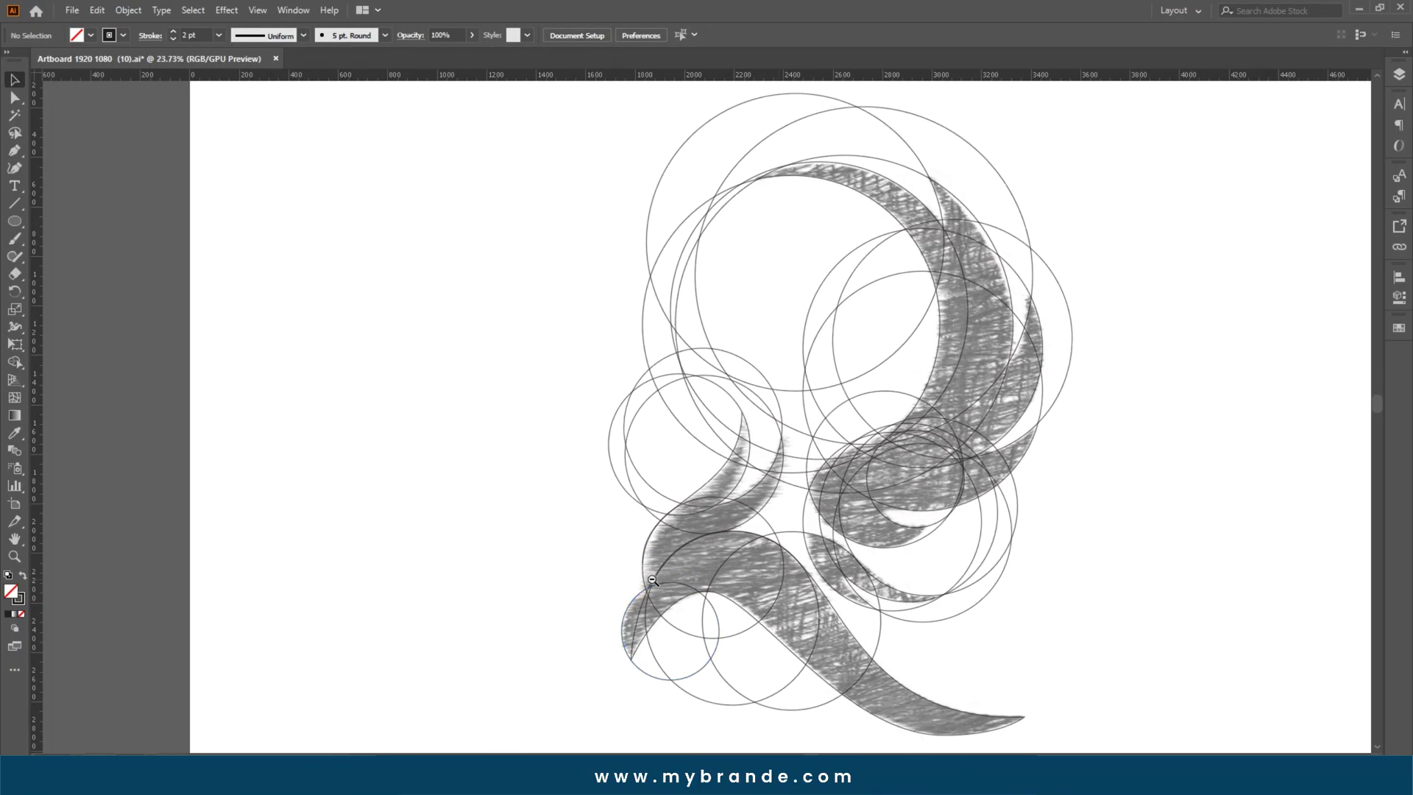
left_click_drag(512, 251, 873, 633)
mouse_move(860, 647)
left_mouse_down()
mouse_move(797, 615)
mouse_move(728, 615)
left_mouse_up()
scroll(662, 592, "up", 2)
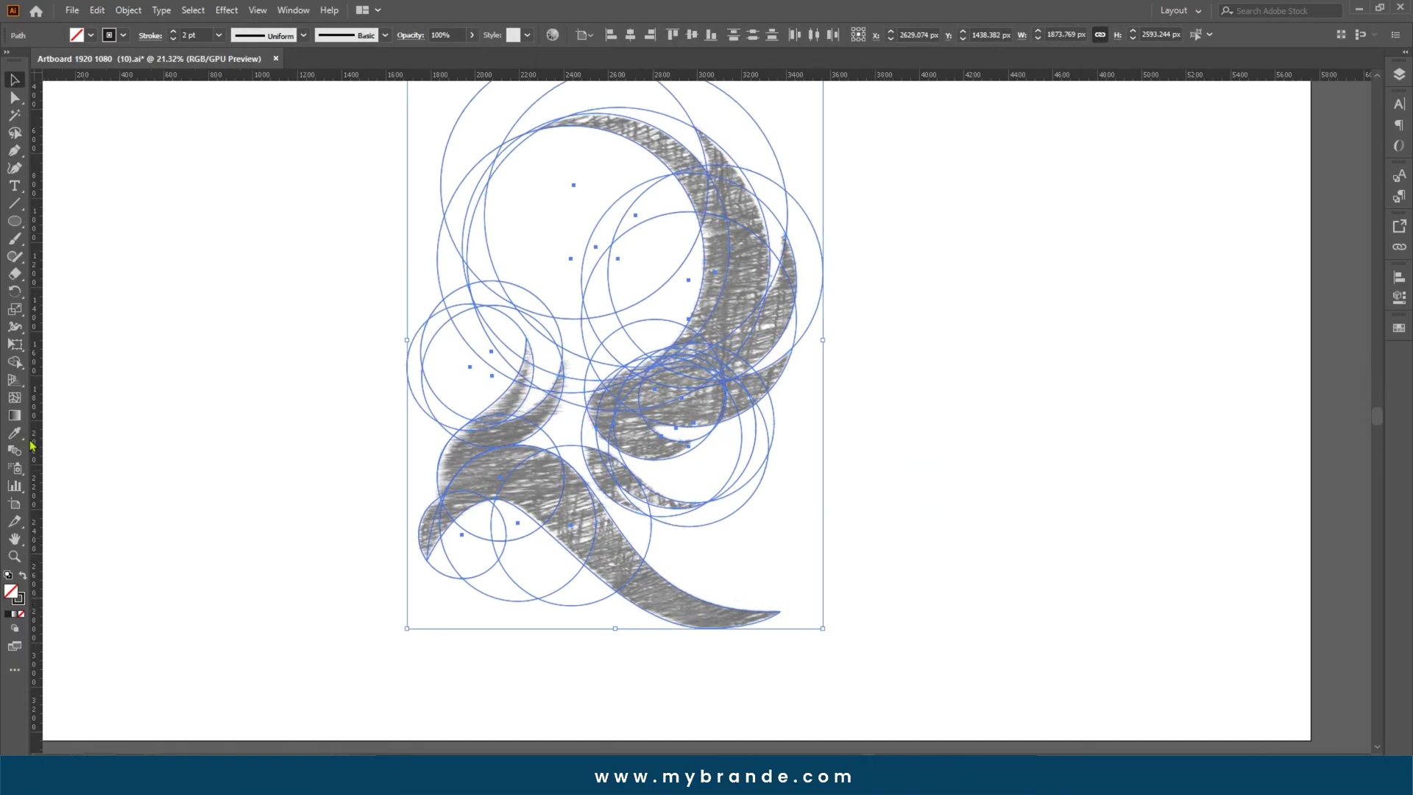
key("shift+m")
key("shift+x")
left_click(679, 608)
scroll(518, 478, "up", 2)
mouse_move(509, 468)
left_mouse_down()
mouse_move(372, 562)
mouse_move(395, 457)
mouse_move(478, 309)
left_mouse_up()
scroll(386, 524, "up", 4)
left_click_drag(643, 382, 592, 540)
mouse_move(544, 435)
left_mouse_down()
mouse_move(544, 315)
mouse_move(578, 258)
left_mouse_up()
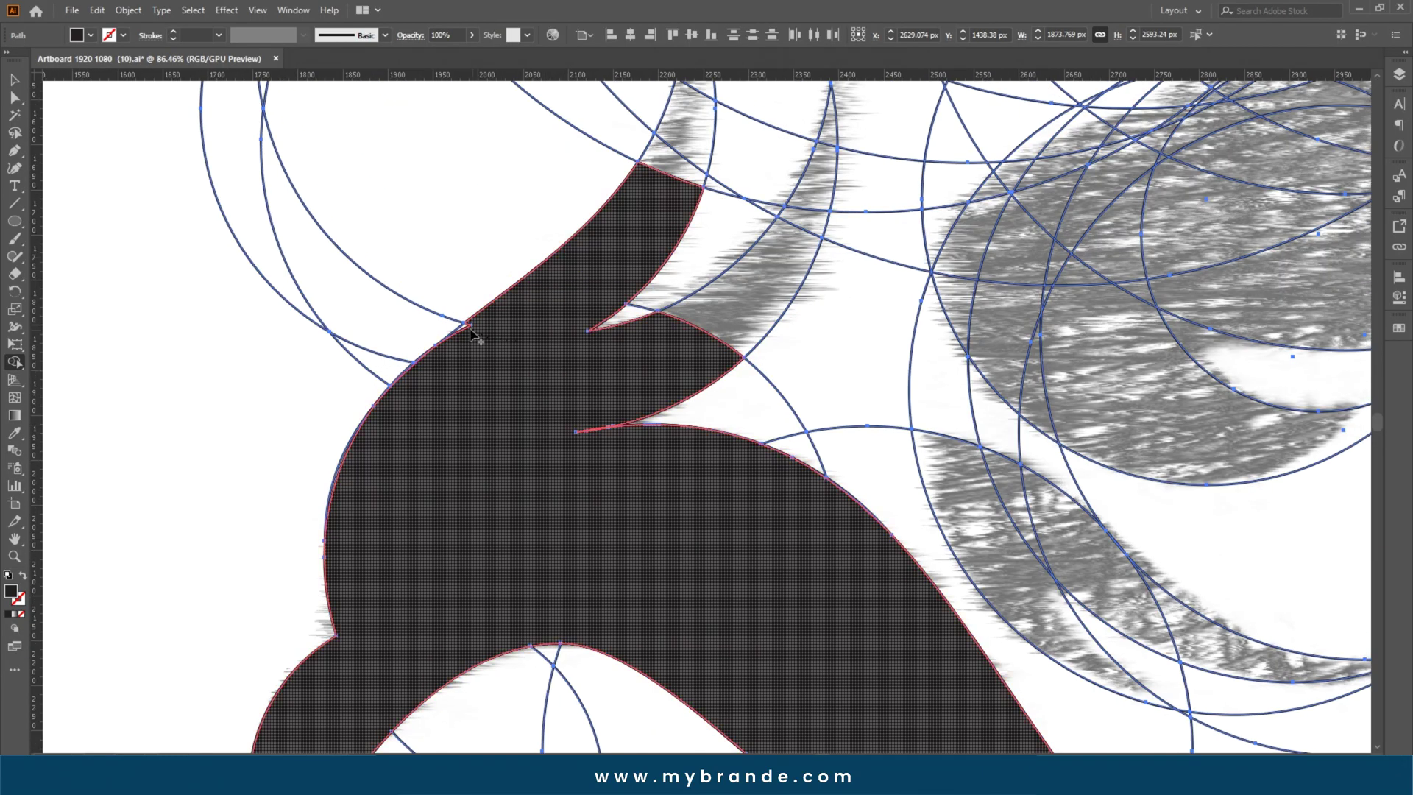
Merge the crest feathers' remaining regions into the body and build the detached feather as a separate black shape
left_click_drag(697, 334, 740, 294)
mouse_move(595, 454)
left_mouse_down()
mouse_move(612, 414)
mouse_move(445, 540)
mouse_move(648, 346)
mouse_move(658, 293)
left_mouse_up()
left_click_drag(475, 368, 509, 235)
left_click_drag(624, 495, 390, 531)
left_click_drag(773, 611, 920, 611)
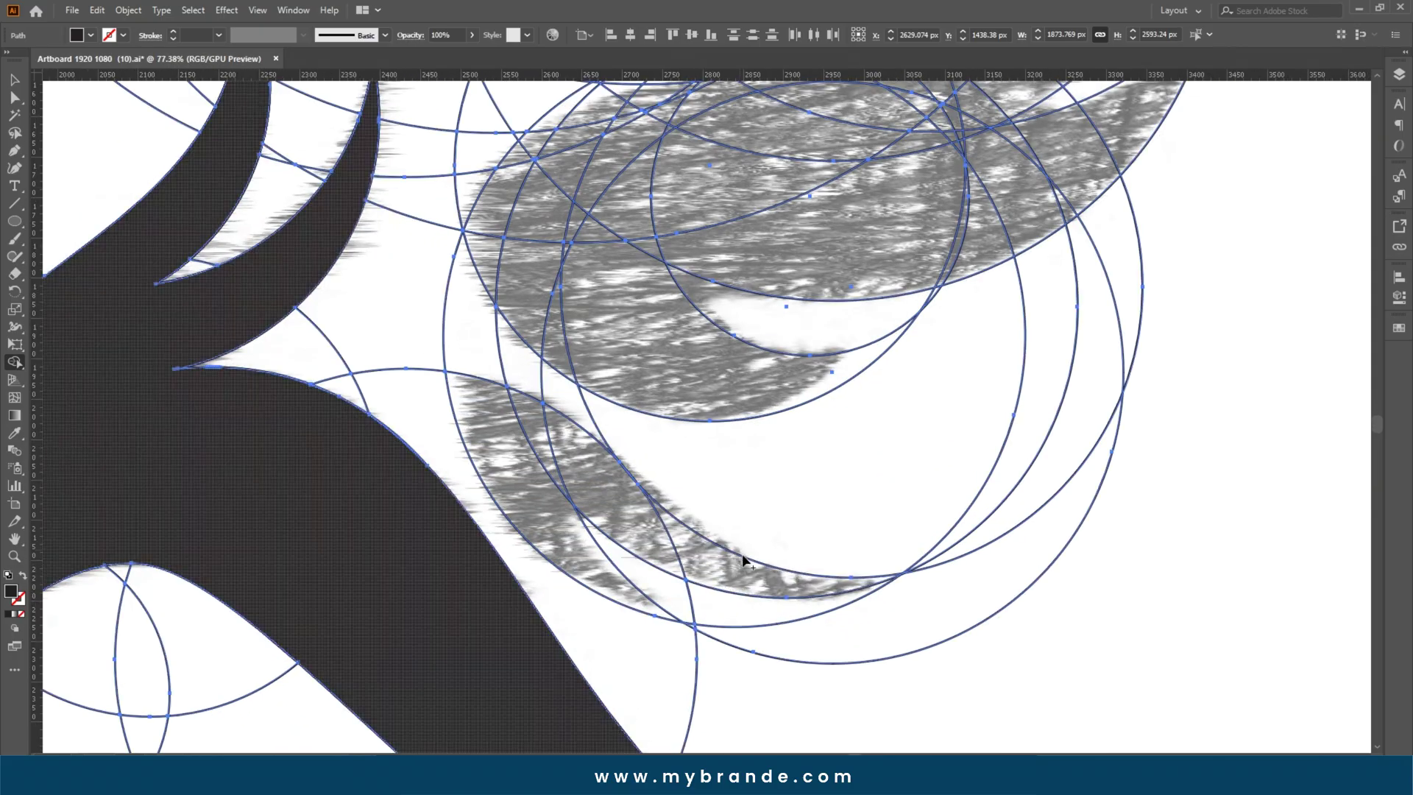
mouse_move(744, 561)
left_mouse_down()
mouse_move(543, 473)
mouse_move(508, 434)
left_mouse_up()
Merge the regions of the lowest wing feather and the adjoining wing base with the Shape Builder
mouse_move(596, 328)
left_mouse_down()
mouse_move(533, 492)
mouse_move(422, 391)
left_mouse_up()
scroll(426, 396, "up", 2)
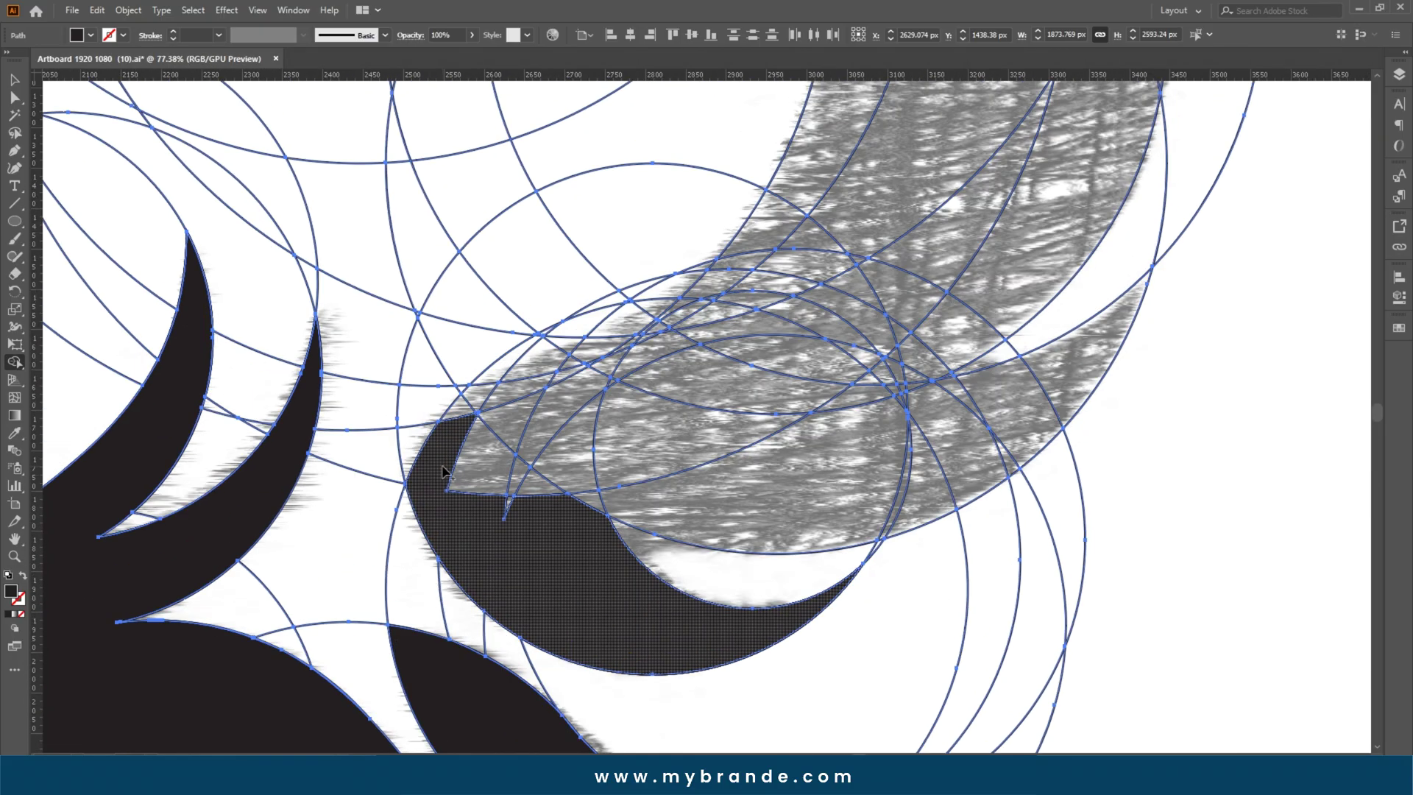
left_click_drag(427, 448, 758, 431)
left_click_drag(562, 514, 506, 503)
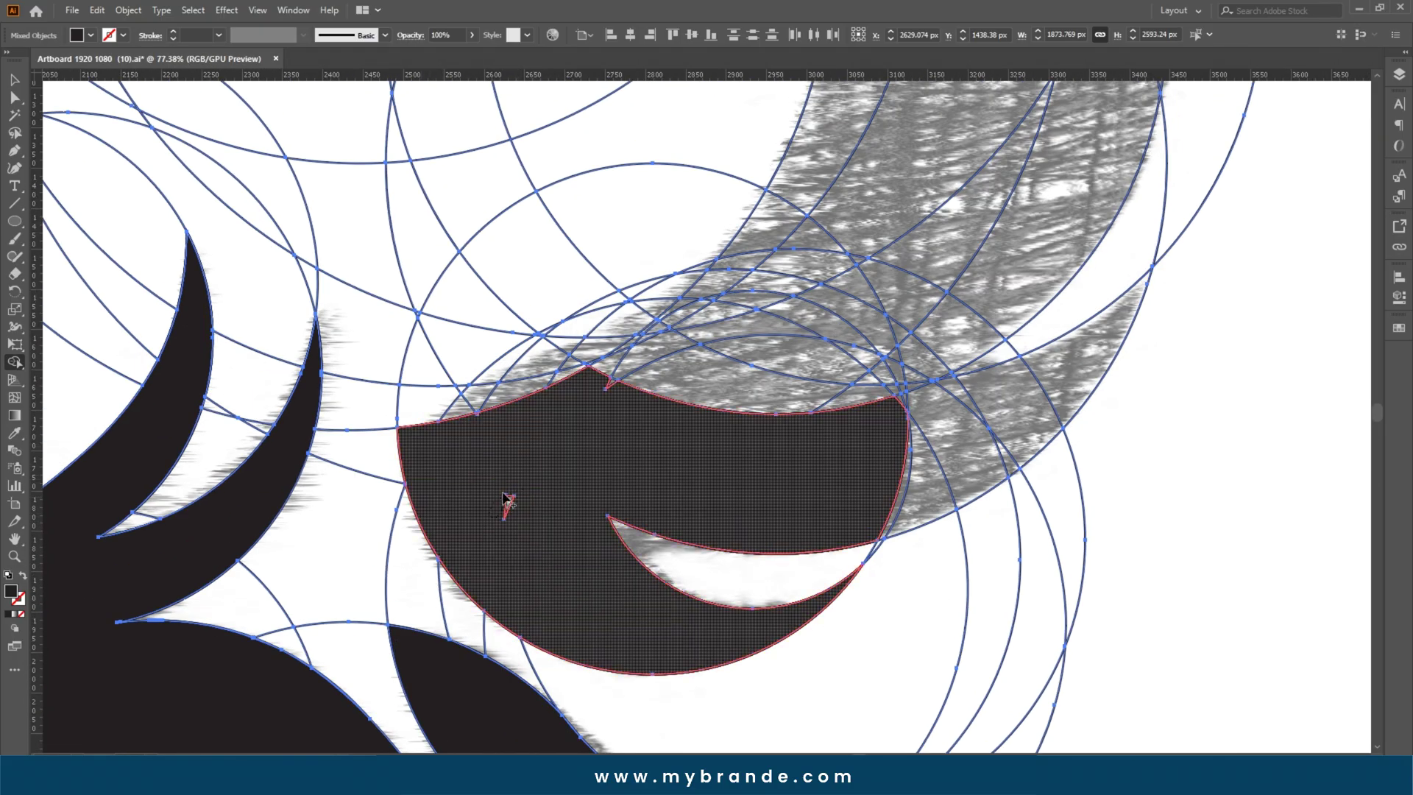
left_click_drag(611, 493, 361, 580)
Merge the next wing feather and the upper wing regions into the black wing shape
left_click_drag(589, 519, 817, 443)
left_click_drag(713, 521, 770, 523)
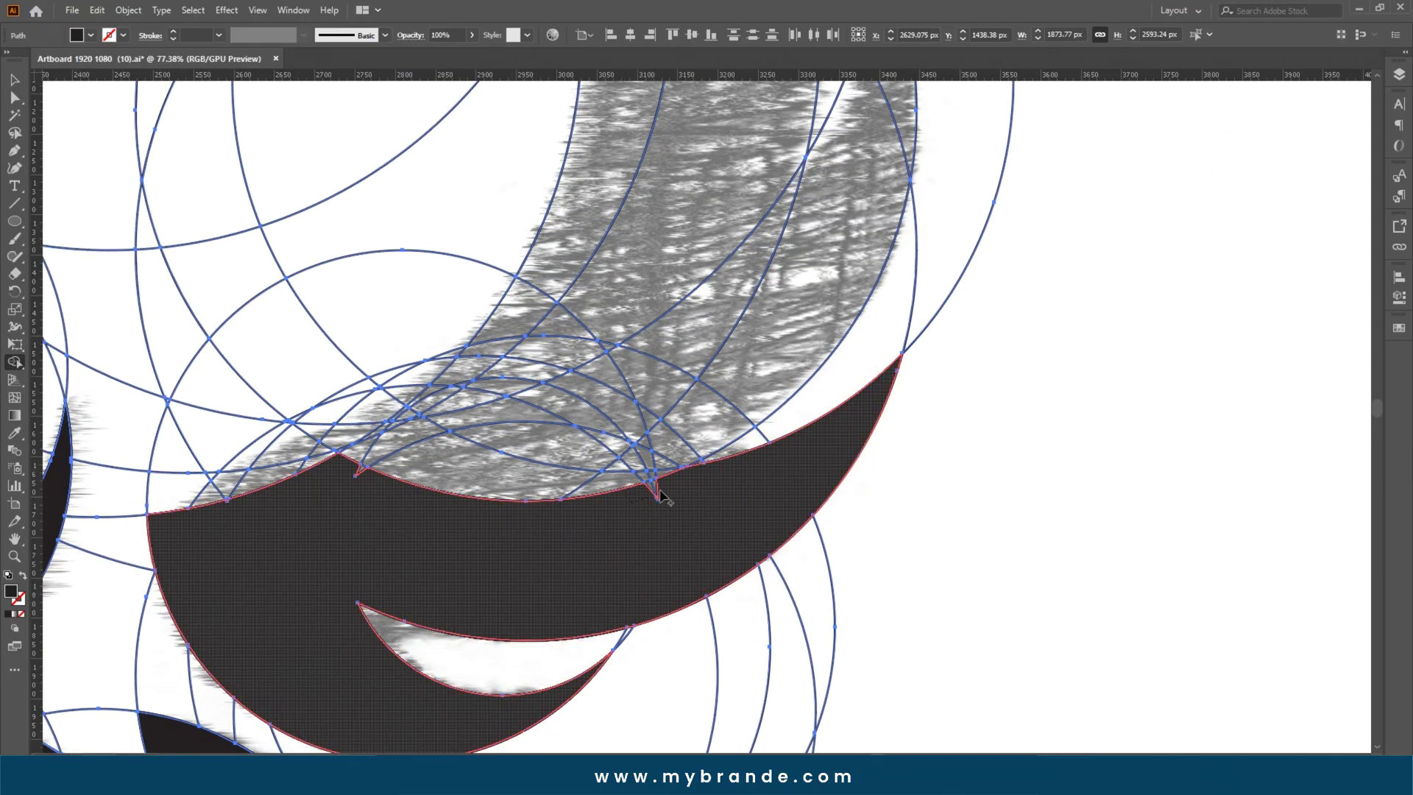
mouse_move(659, 495)
left_mouse_down()
mouse_move(763, 334)
mouse_move(605, 620)
mouse_move(622, 268)
left_mouse_up()
mouse_move(622, 268)
left_mouse_down()
mouse_move(625, 523)
mouse_move(542, 293)
left_mouse_up()
mouse_move(542, 294)
left_mouse_down()
mouse_move(700, 478)
mouse_move(560, 462)
mouse_move(625, 466)
left_mouse_up()
mouse_move(622, 490)
left_mouse_down()
mouse_move(662, 335)
mouse_move(647, 479)
left_mouse_up()
left_click_drag(633, 476, 610, 453)
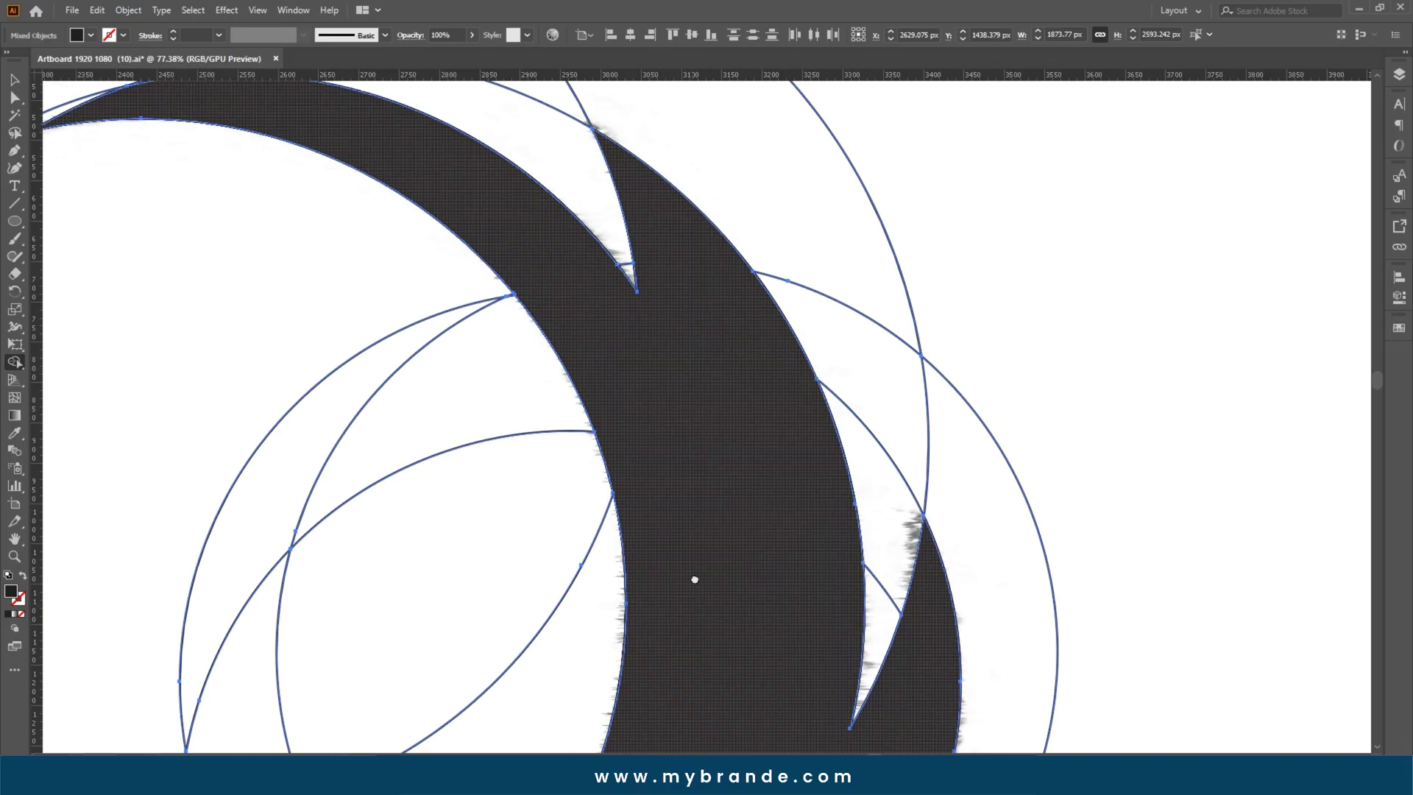
Merge the remaining gaps and slivers inside the wing into the black shape with the Shape Builder
left_click_drag(694, 581, 751, 118)
mouse_move(659, 372)
left_mouse_down()
mouse_move(609, 470)
mouse_move(585, 611)
left_mouse_up()
mouse_move(742, 440)
left_mouse_down()
mouse_move(725, 662)
mouse_move(751, 577)
mouse_move(732, 555)
mouse_move(789, 583)
left_mouse_up()
mouse_move(430, 594)
left_mouse_down()
mouse_move(650, 391)
mouse_move(862, 267)
left_mouse_up()
left_click_drag(773, 361, 631, 520)
Select the leftover construction circles without the black logo shapes and delete them
scroll(602, 425, "down", 10)
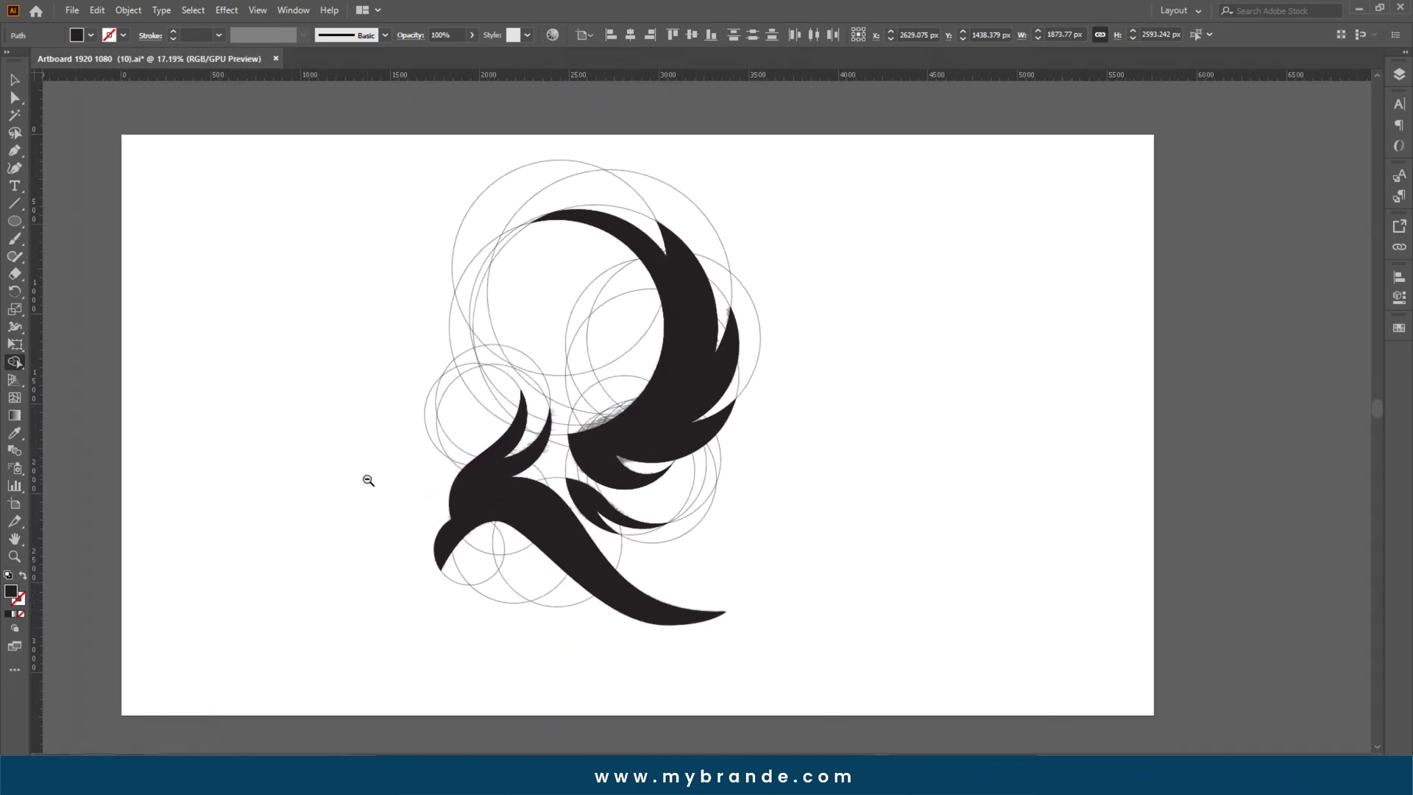
scroll(369, 483, "up", 3)
left_click_drag(619, 527, 422, 528)
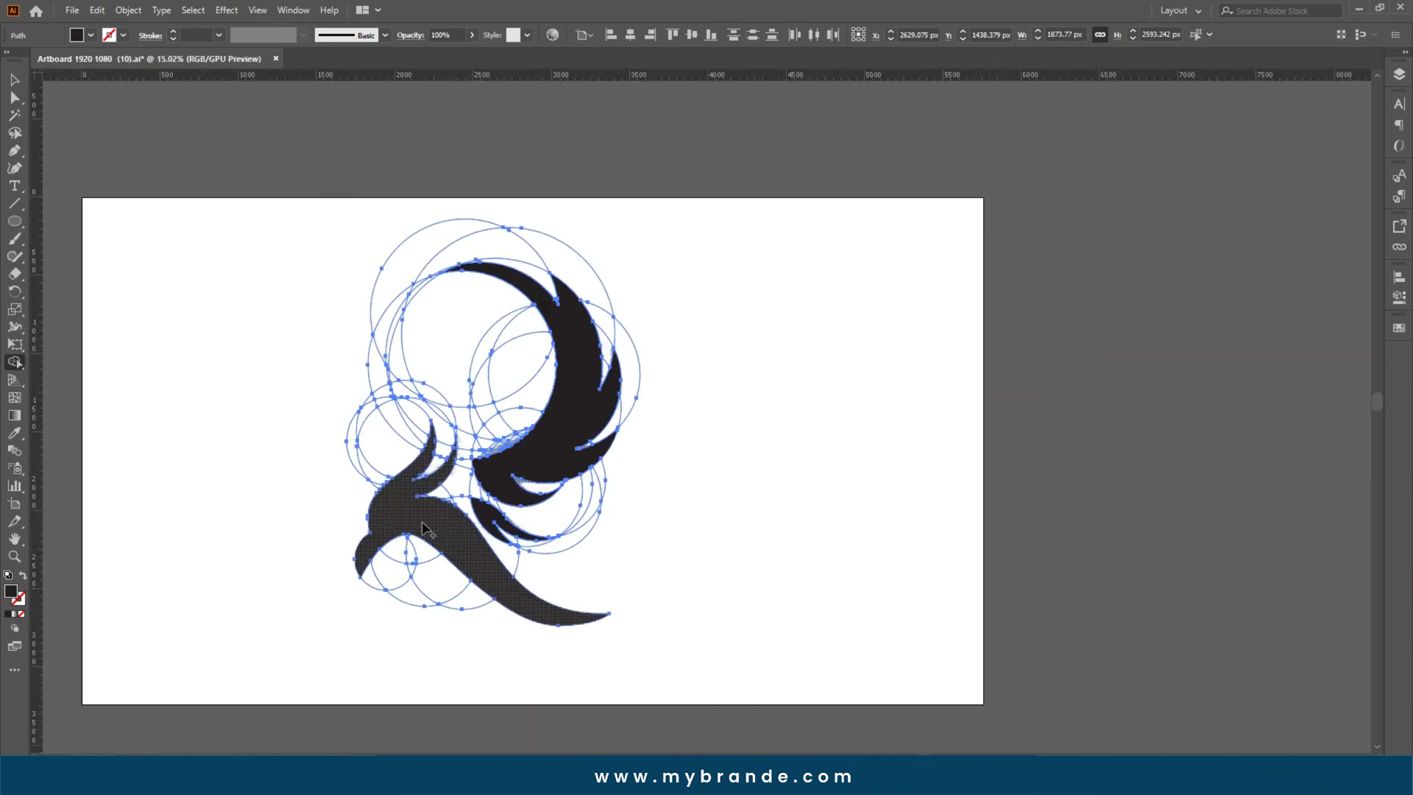
left_click(15, 80)
left_click_drag(312, 413, 347, 353)
left_click(455, 458, "shift")
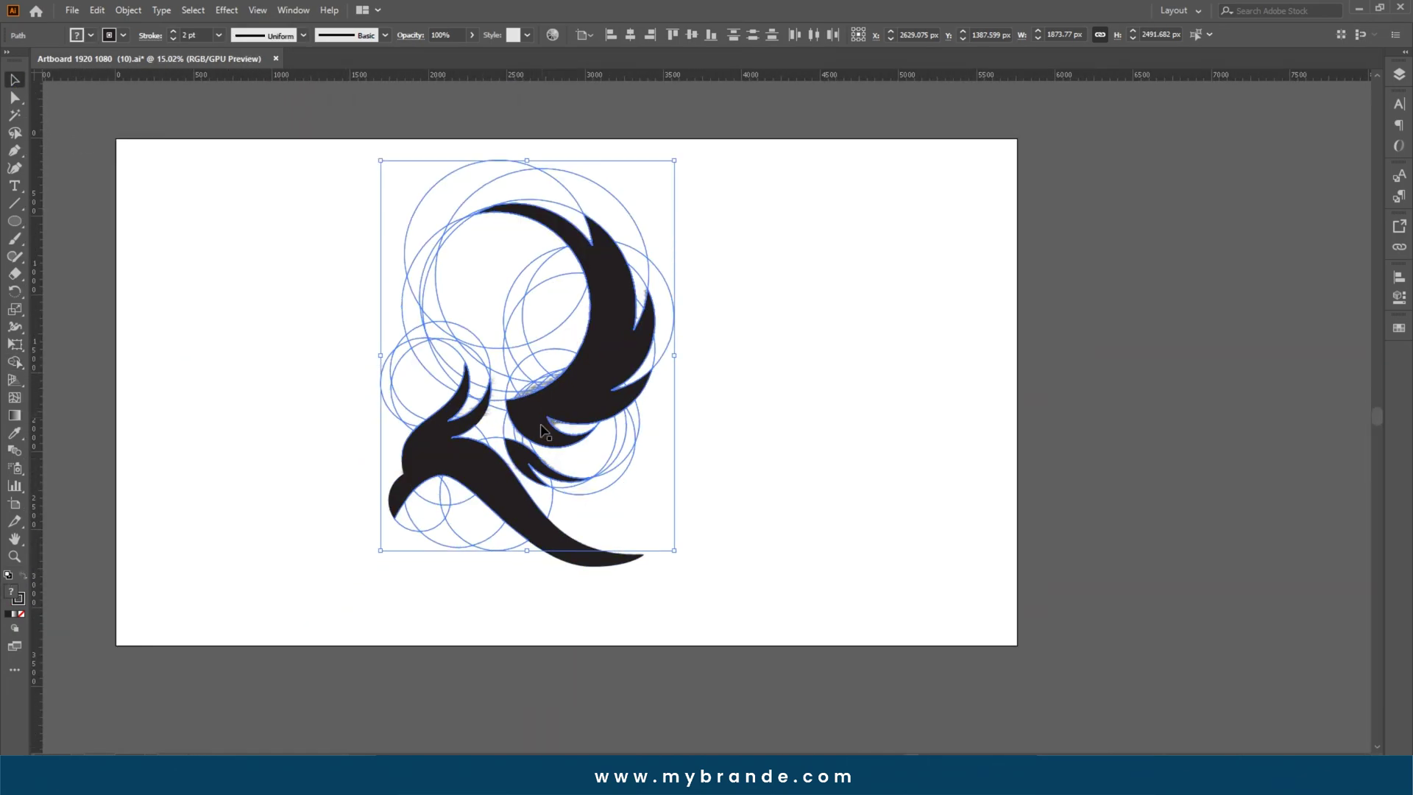
key("Delete")
Scale the whole logo down to about 857 by 1168 px and group its shapes
key("ctrl+a")
left_click_drag(285, 145, 677, 611)
left_click_drag(521, 567, 521, 477)
left_click(514, 435, "shift")
left_click_drag(436, 277, 667, 510)
key("ctrl+g")
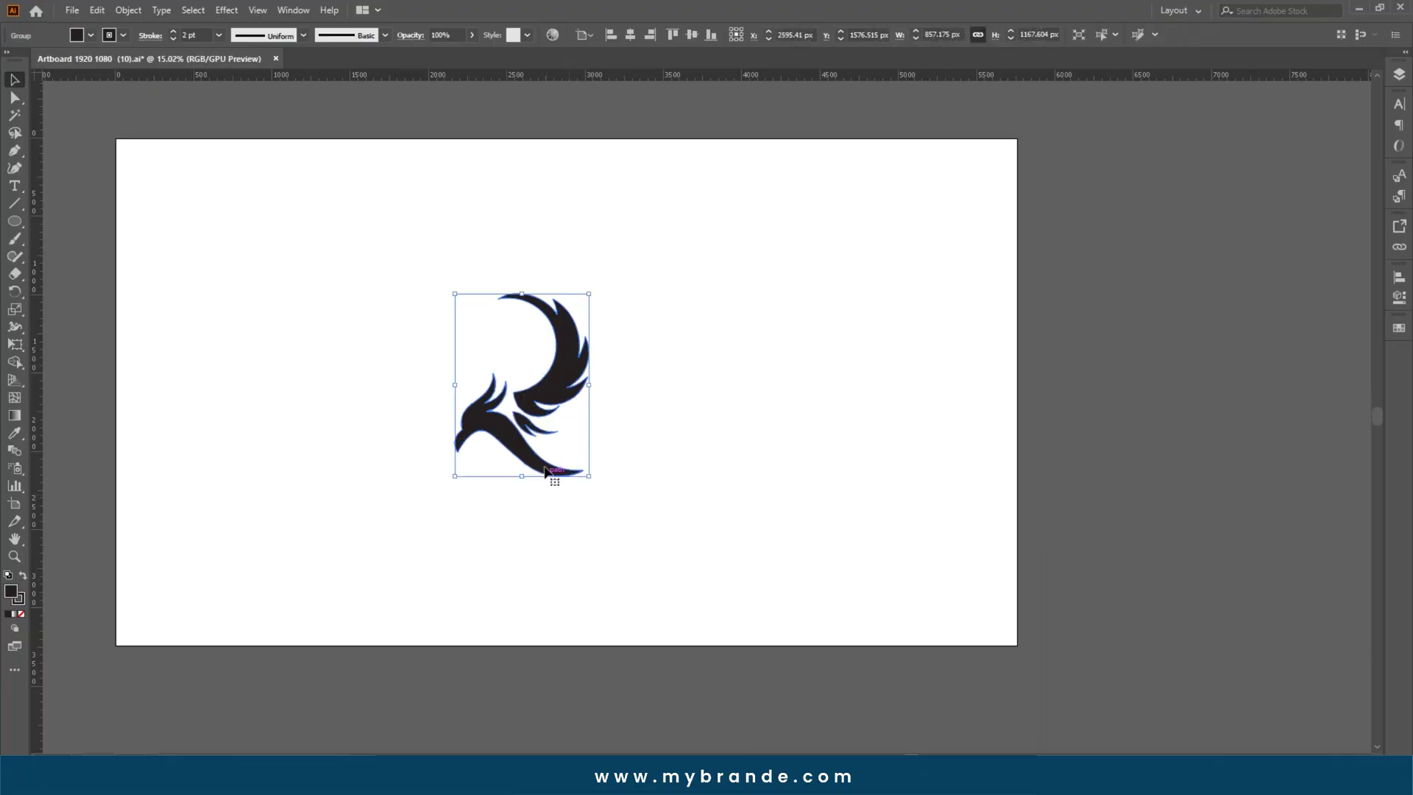
Move the logo group higher on the artboard and remove its 2 pt stroke
left_click_drag(553, 471, 552, 428)
left_click(385, 239)
left_click_drag(384, 243, 574, 511)
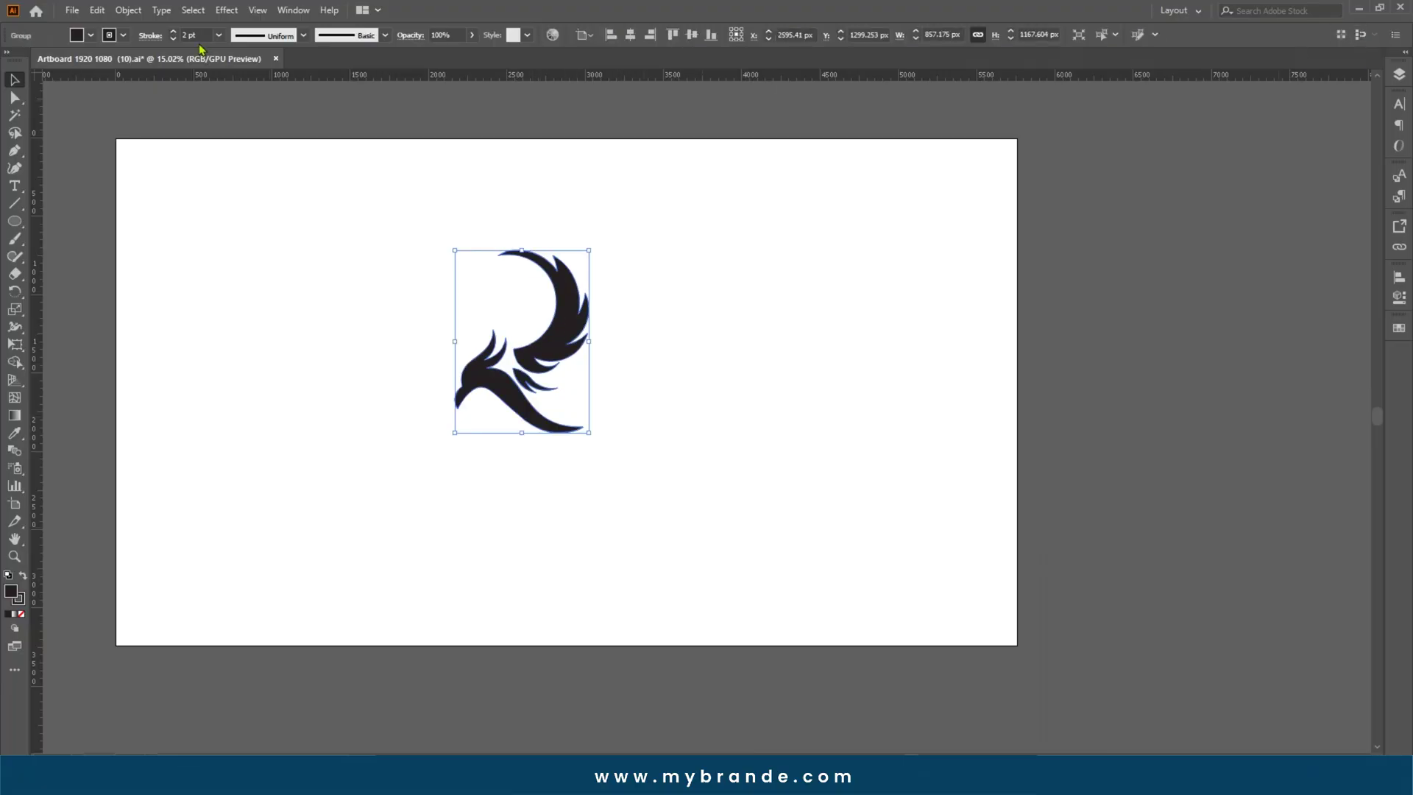
left_click(123, 34)
Fill the logo group with the yellow-to-orange-red gradient swatch
left_click(87, 34)
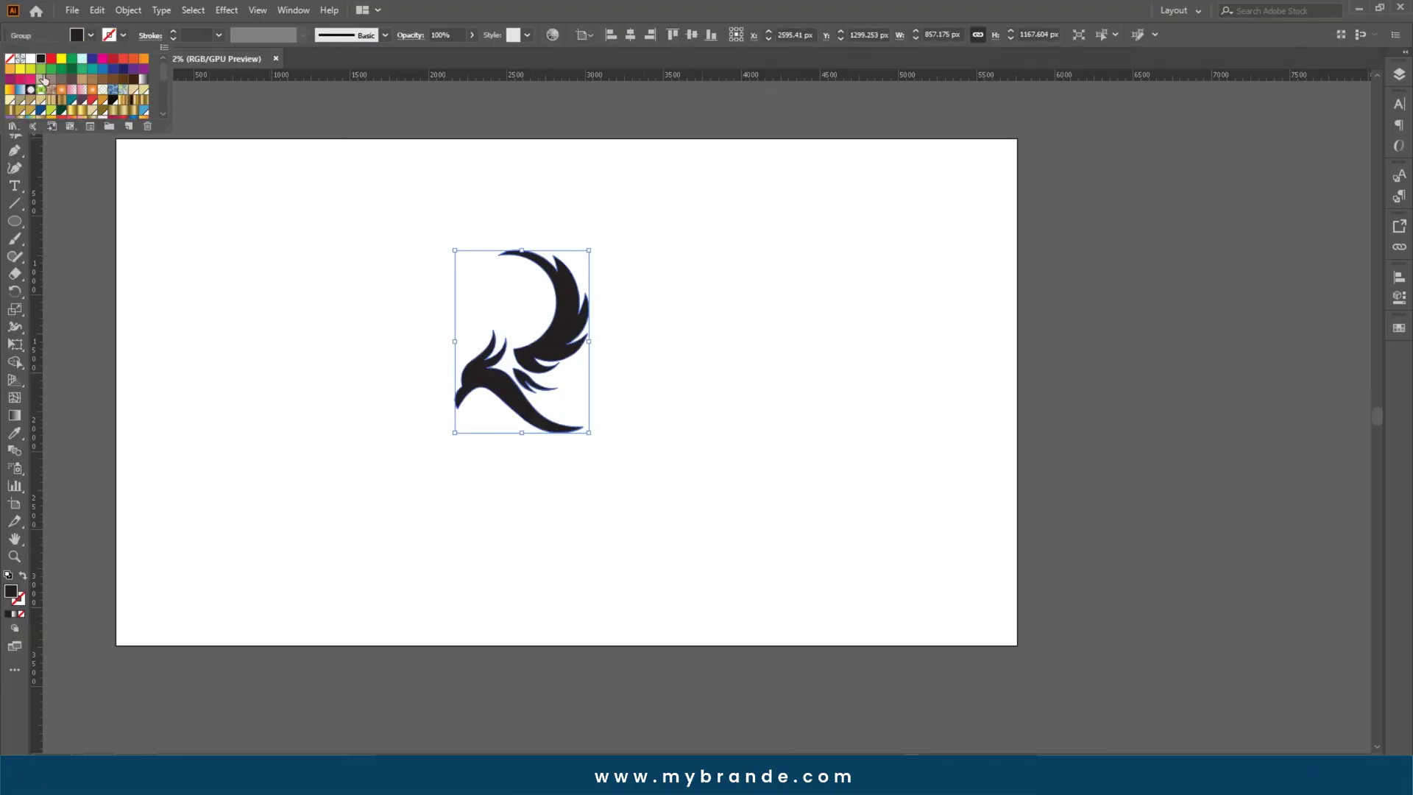
scroll(40, 77, "down", 5)
scroll(46, 99, "up", 3)
left_click(16, 107)
left_click(339, 245)
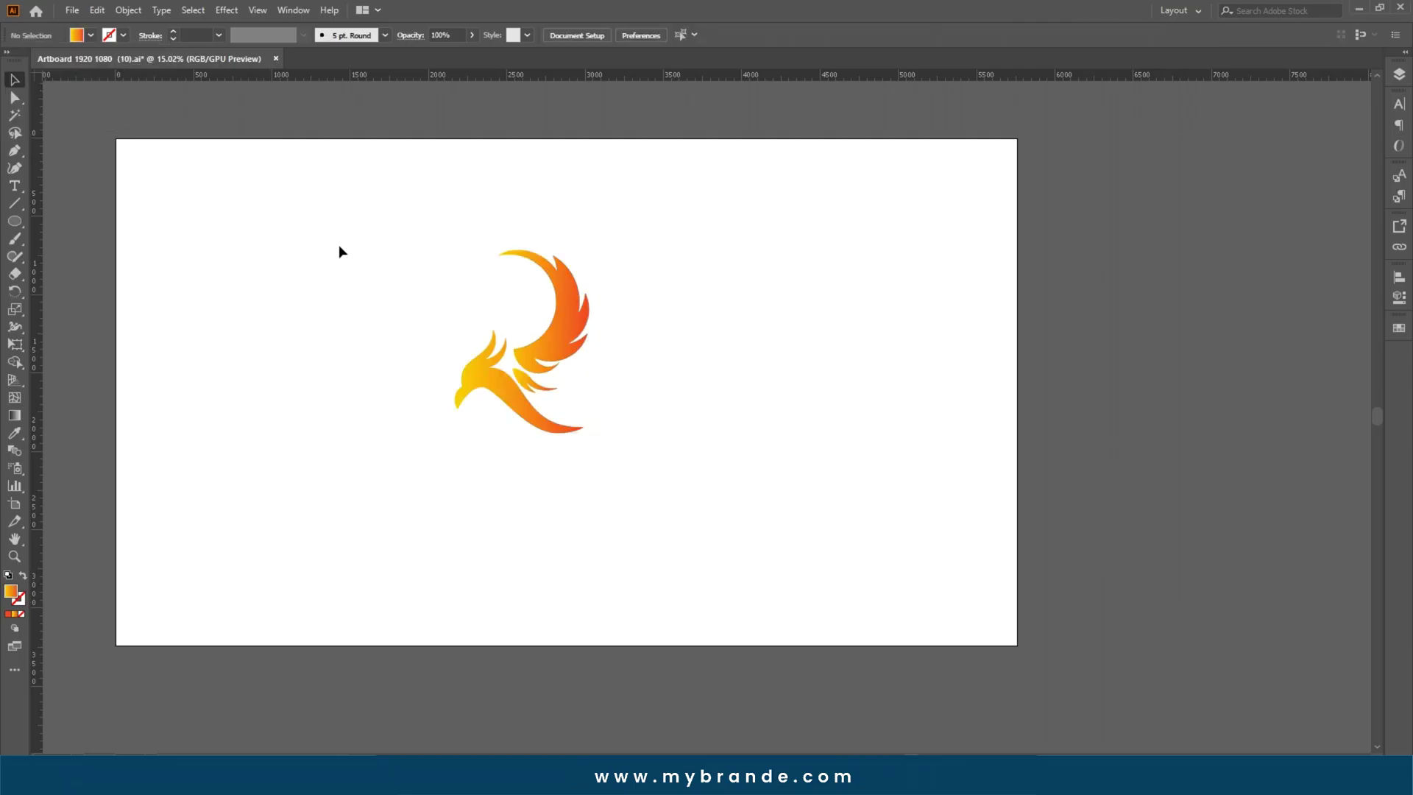
Redirect the logo's gradient vertically with the Gradient tool, from yellow at the wing tip to orange-red at the tail
left_click_drag(346, 231, 646, 533)
key("g")
left_click_drag(541, 248, 544, 447)
left_click_drag(530, 390, 534, 469)
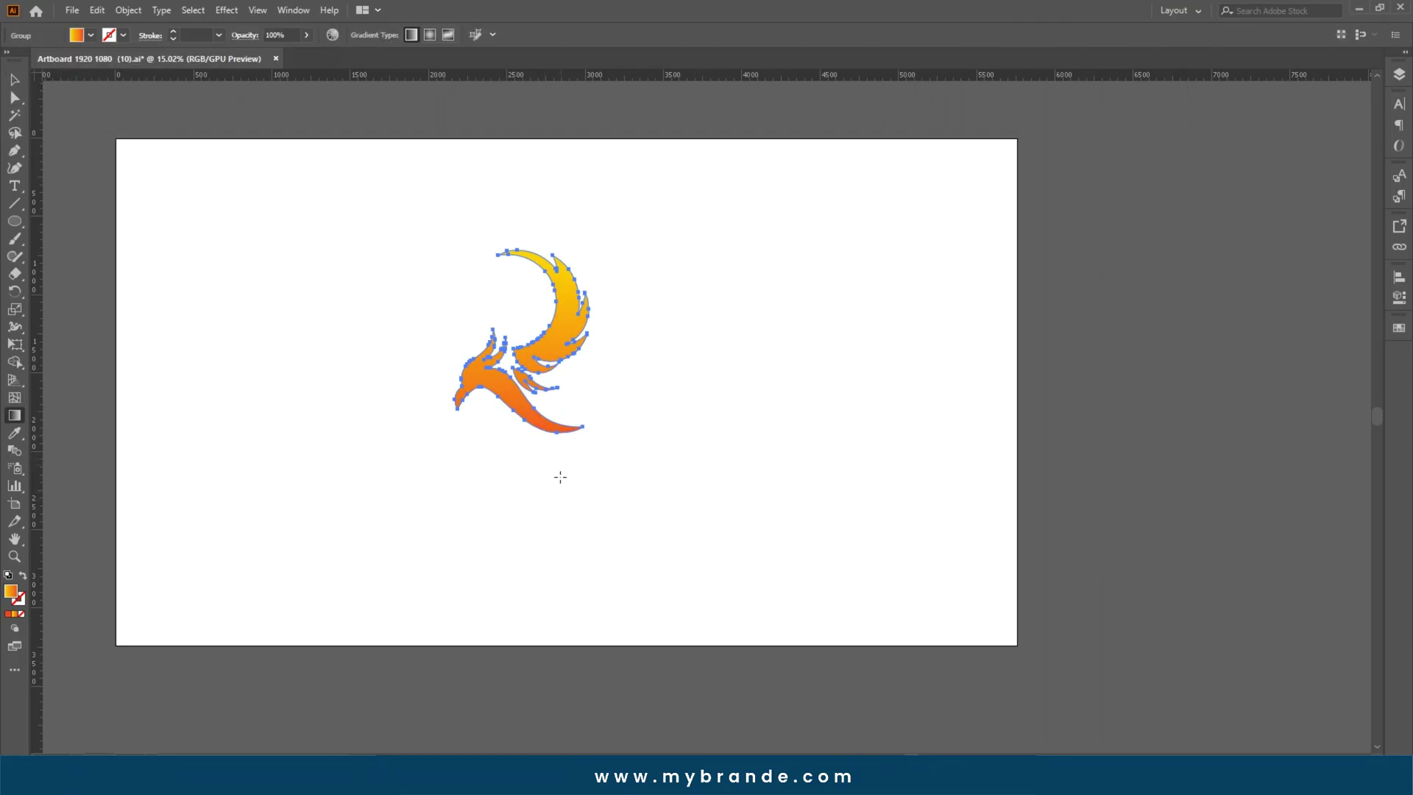
left_click(533, 508, "ctrl")
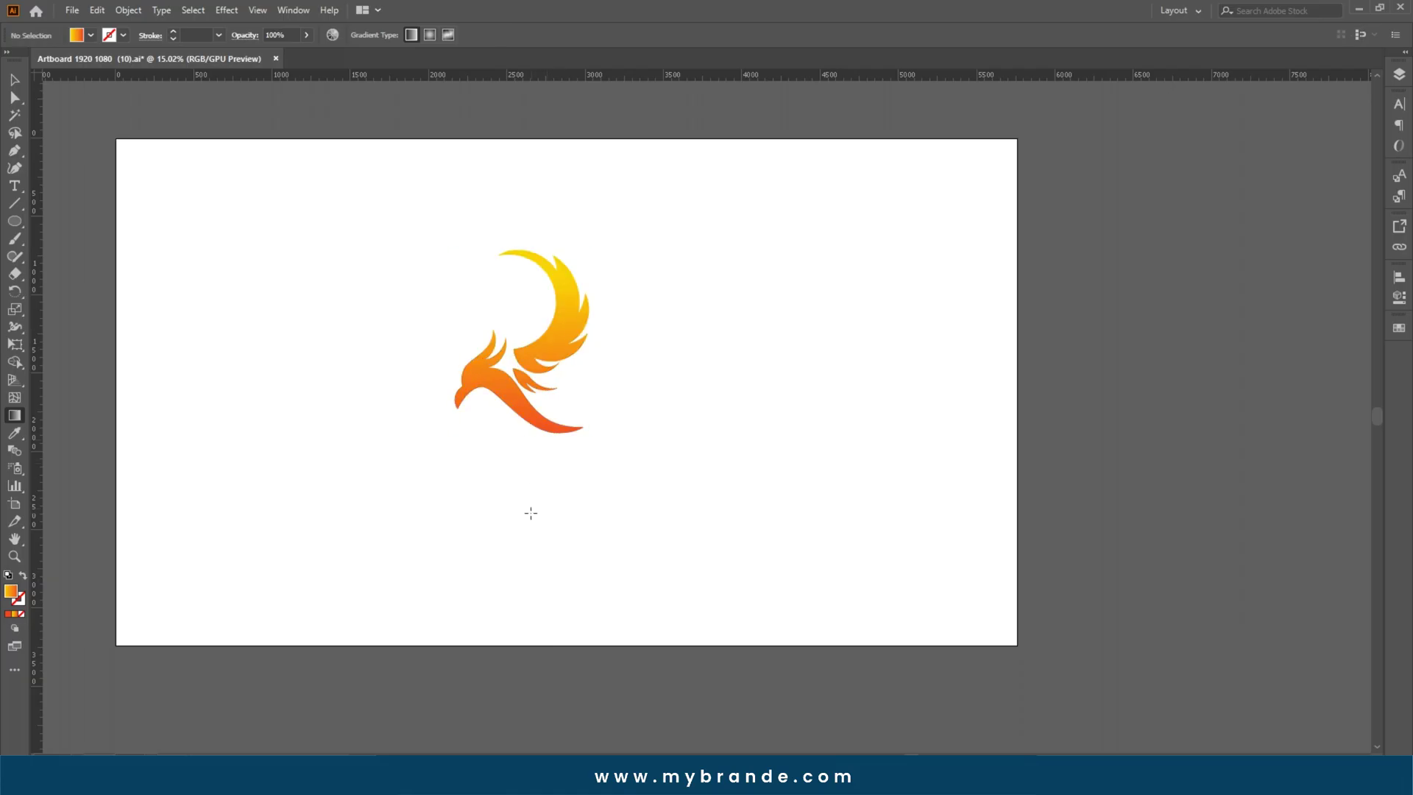
key("v")
Add the text "BRAND NAME" below the logo, scale it up to about 234.52 pt and position it under the tail
mouse_move(615, 498)
left_mouse_down()
mouse_move(593, 500)
mouse_move(612, 480)
left_mouse_up()
scroll(593, 501, "down", 1)
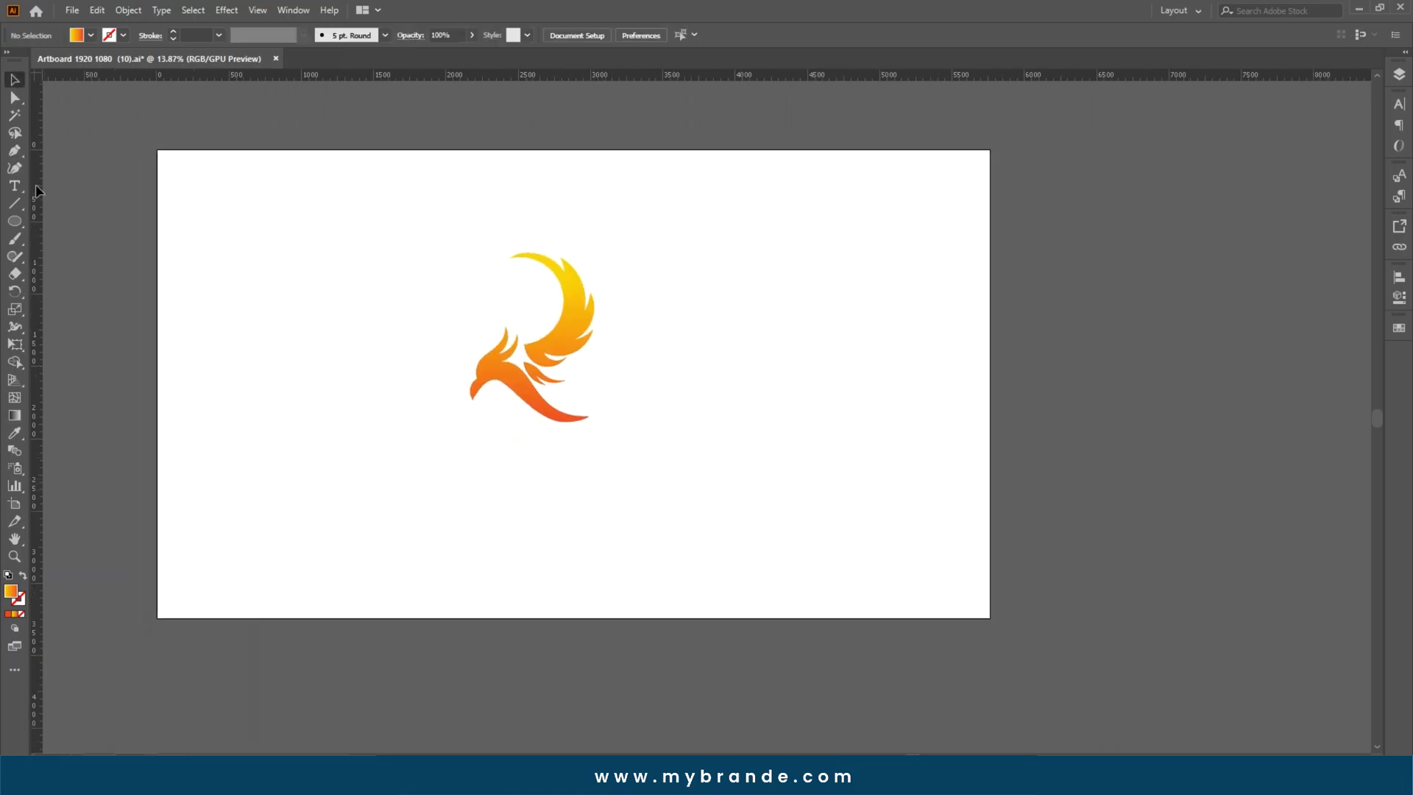
left_click(471, 465)
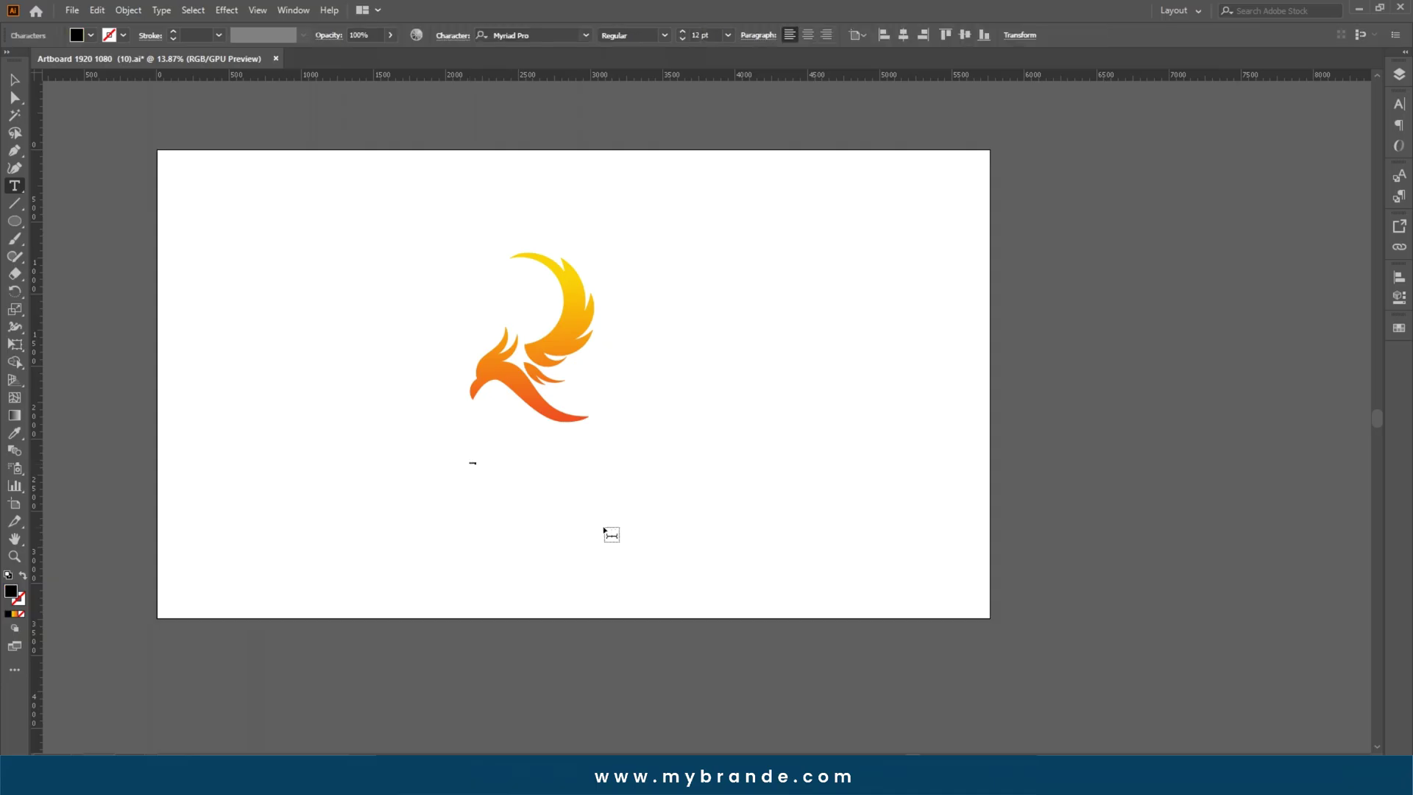
key("Escape")
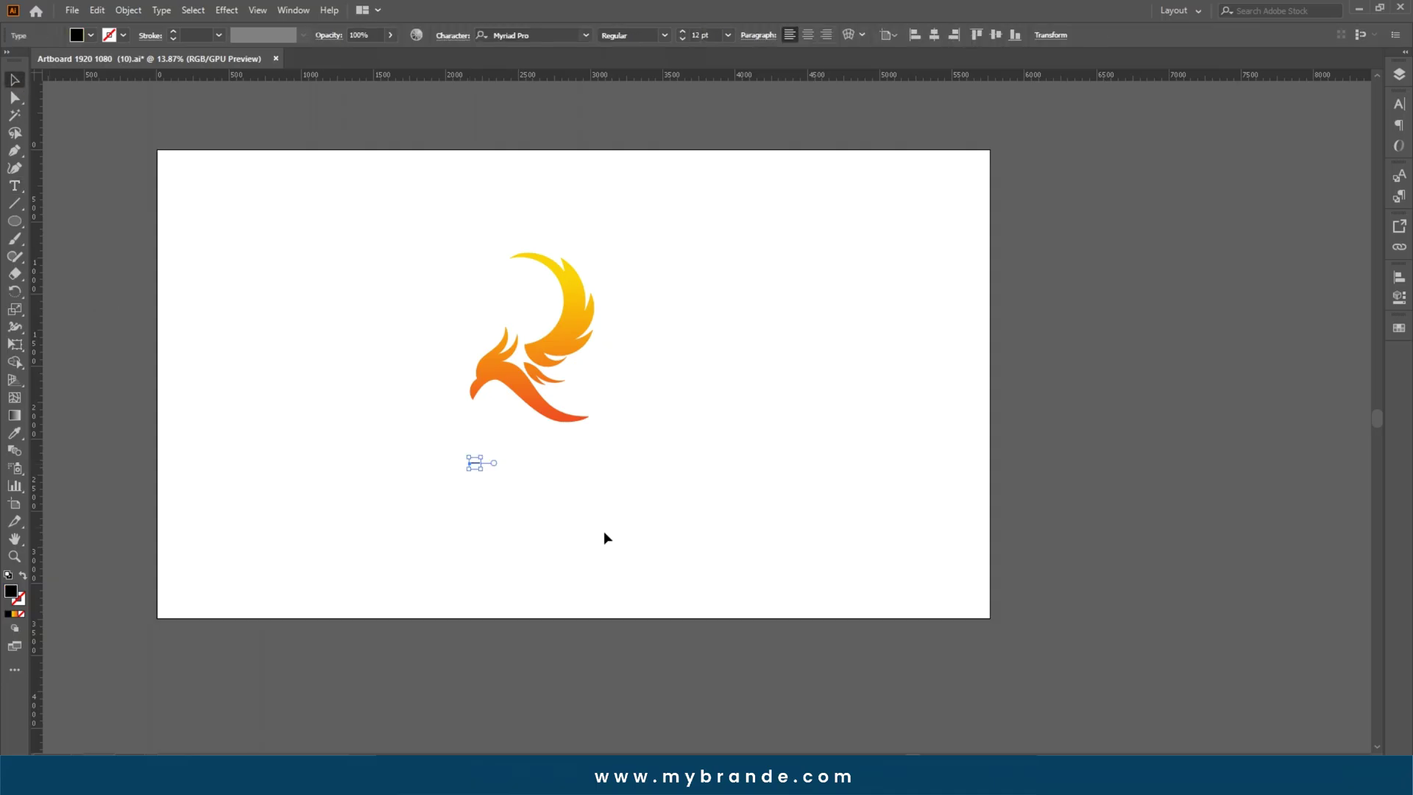
left_click_drag(483, 471, 1016, 671)
left_click_drag(602, 479, 576, 469)
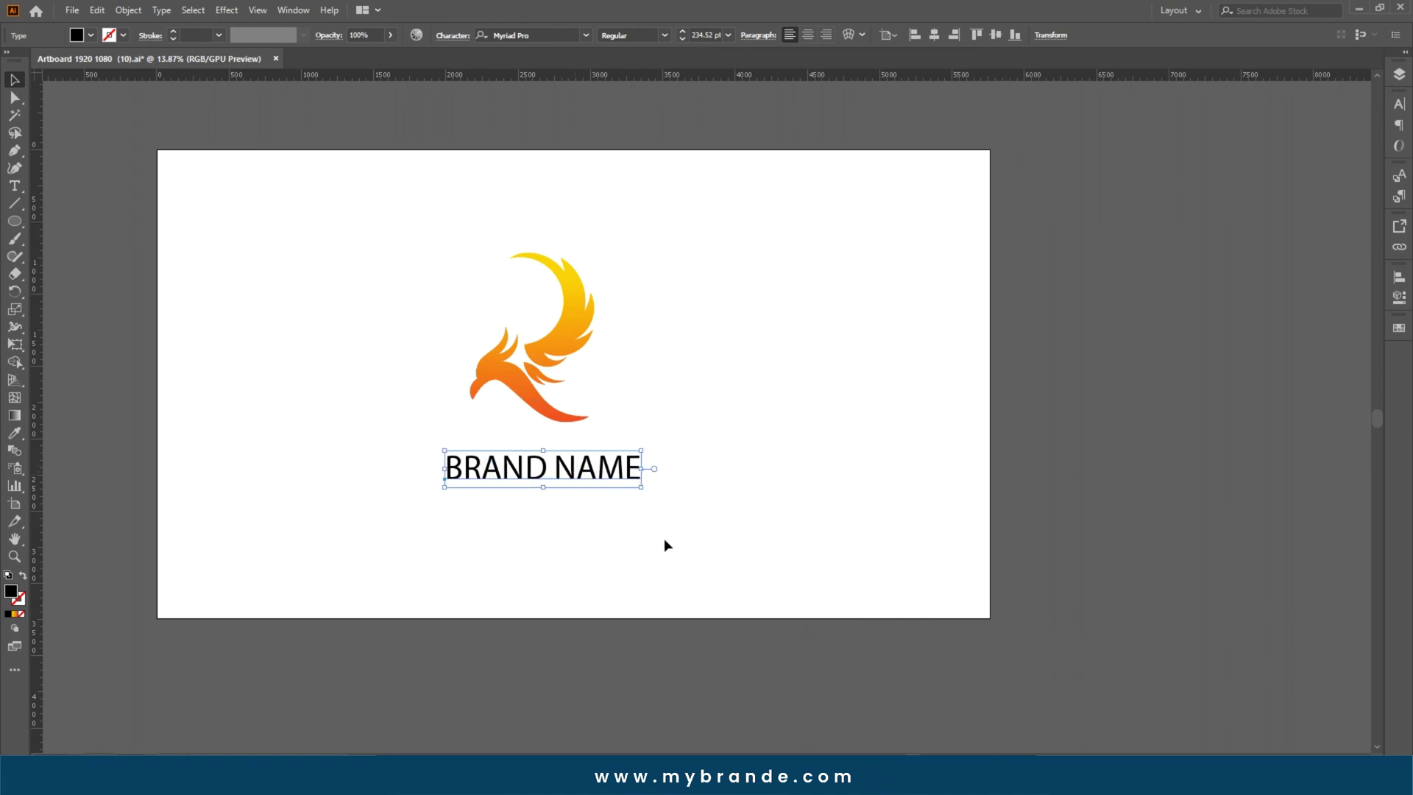
Set the brand name text's font to LEMON MILK Medium
left_click(1398, 103)
left_click(1293, 120)
type("lemon")
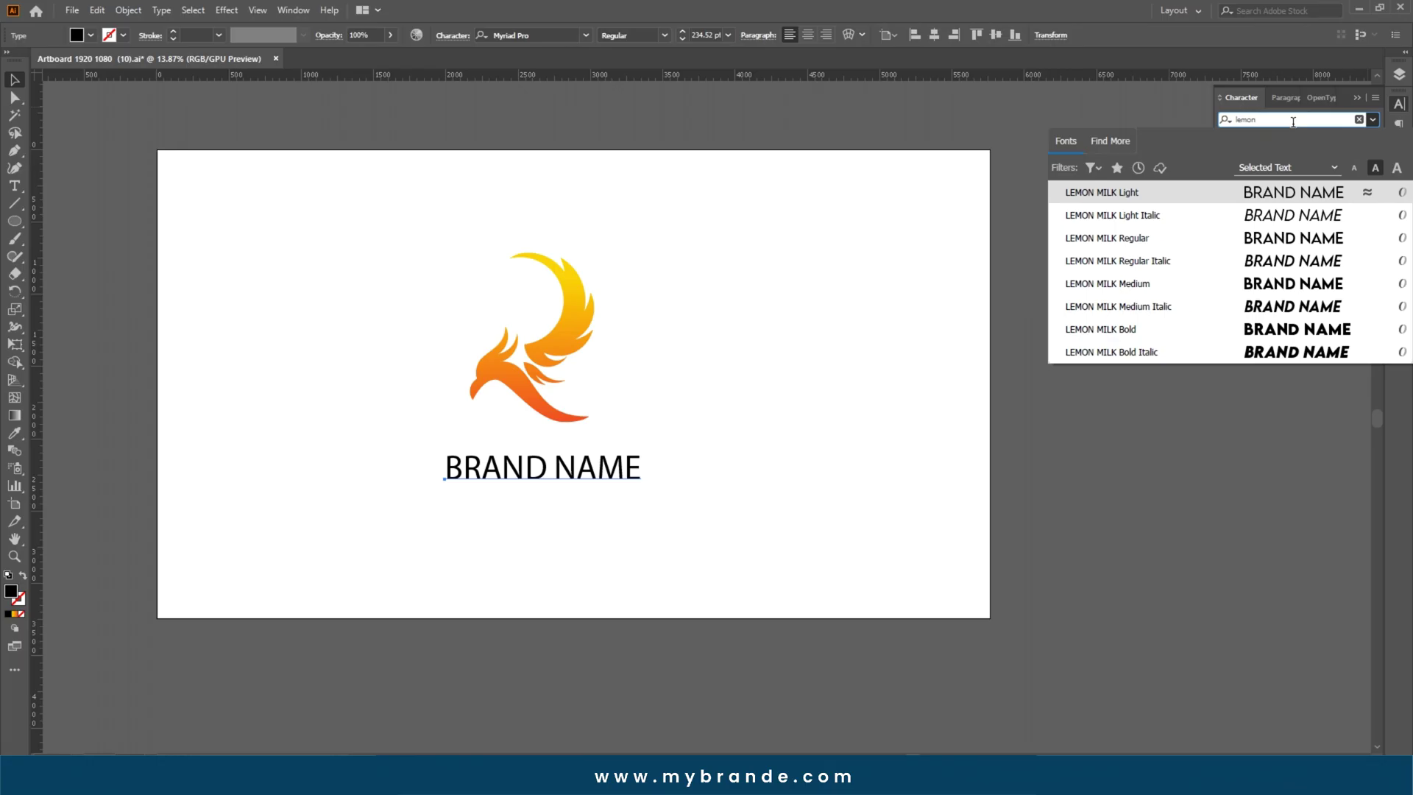
left_click(1277, 283)
left_click(774, 449)
Colour the brand name text with the orange-red sampled from the logo's tail using the Eyedropper
left_click(605, 477)
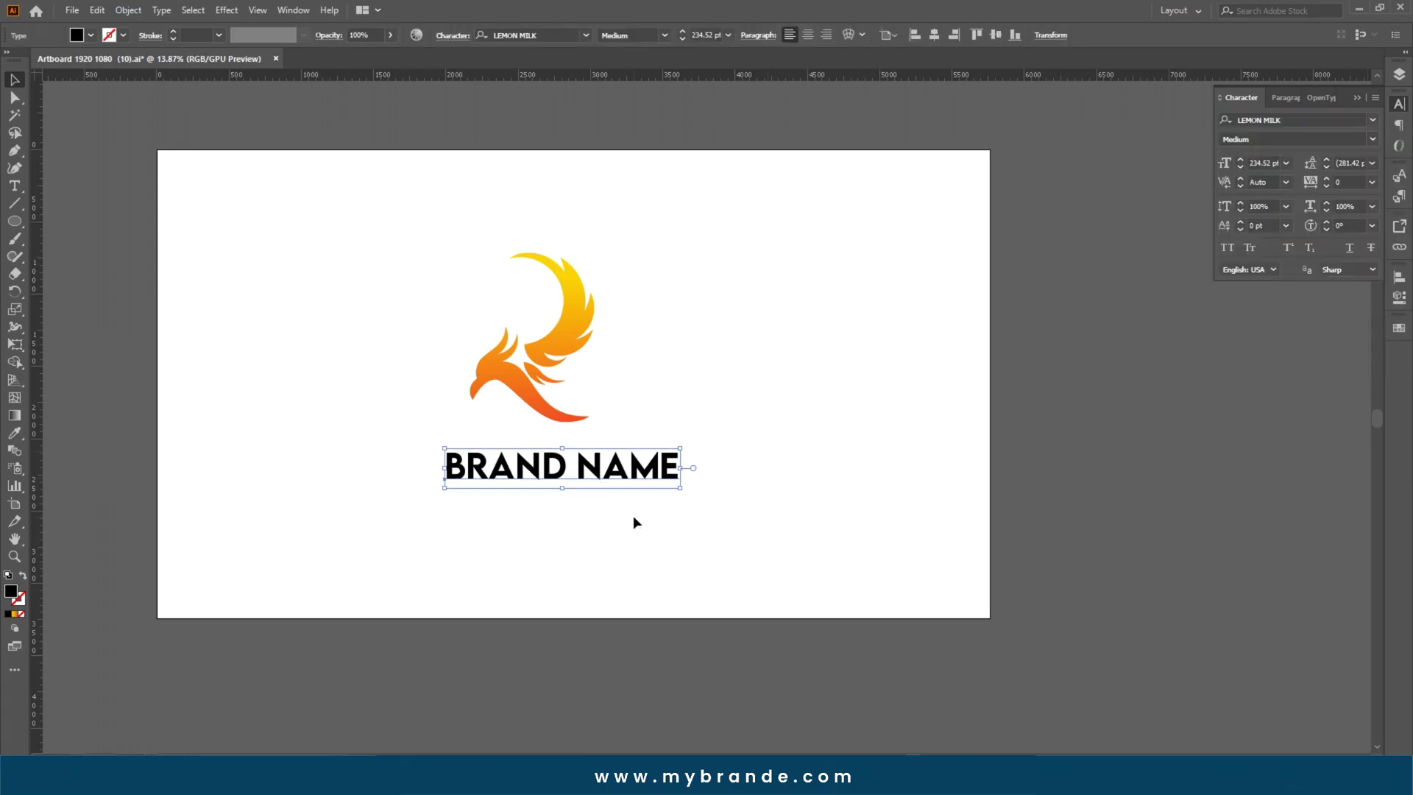
key("i")
left_click(558, 424)
left_click(562, 416)
key("v")
left_click(569, 573)
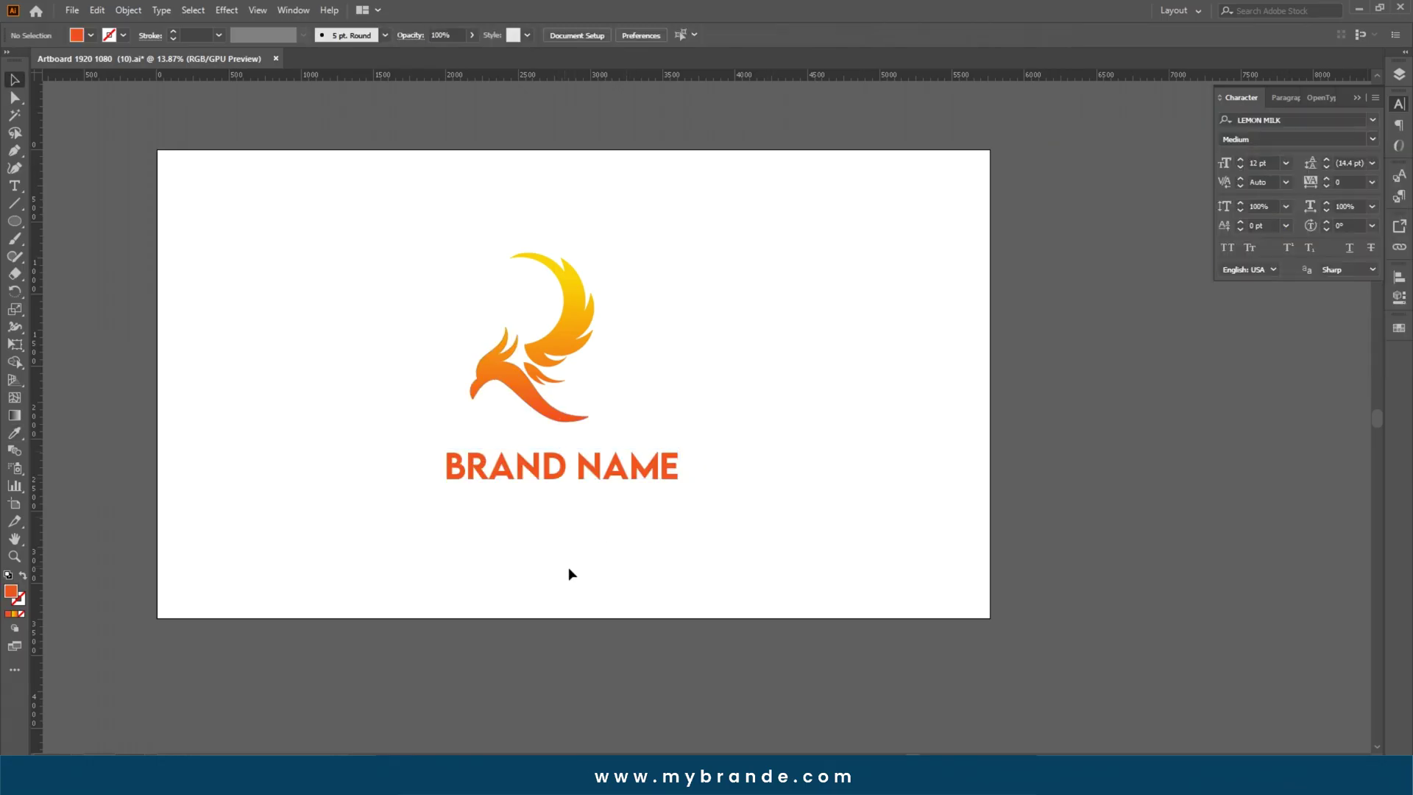
Scale the brand name text down so it is only moderately wider than the logo above it
left_click_drag(563, 488, 551, 470)
left_click(578, 509)
left_click_drag(669, 403, 670, 405)
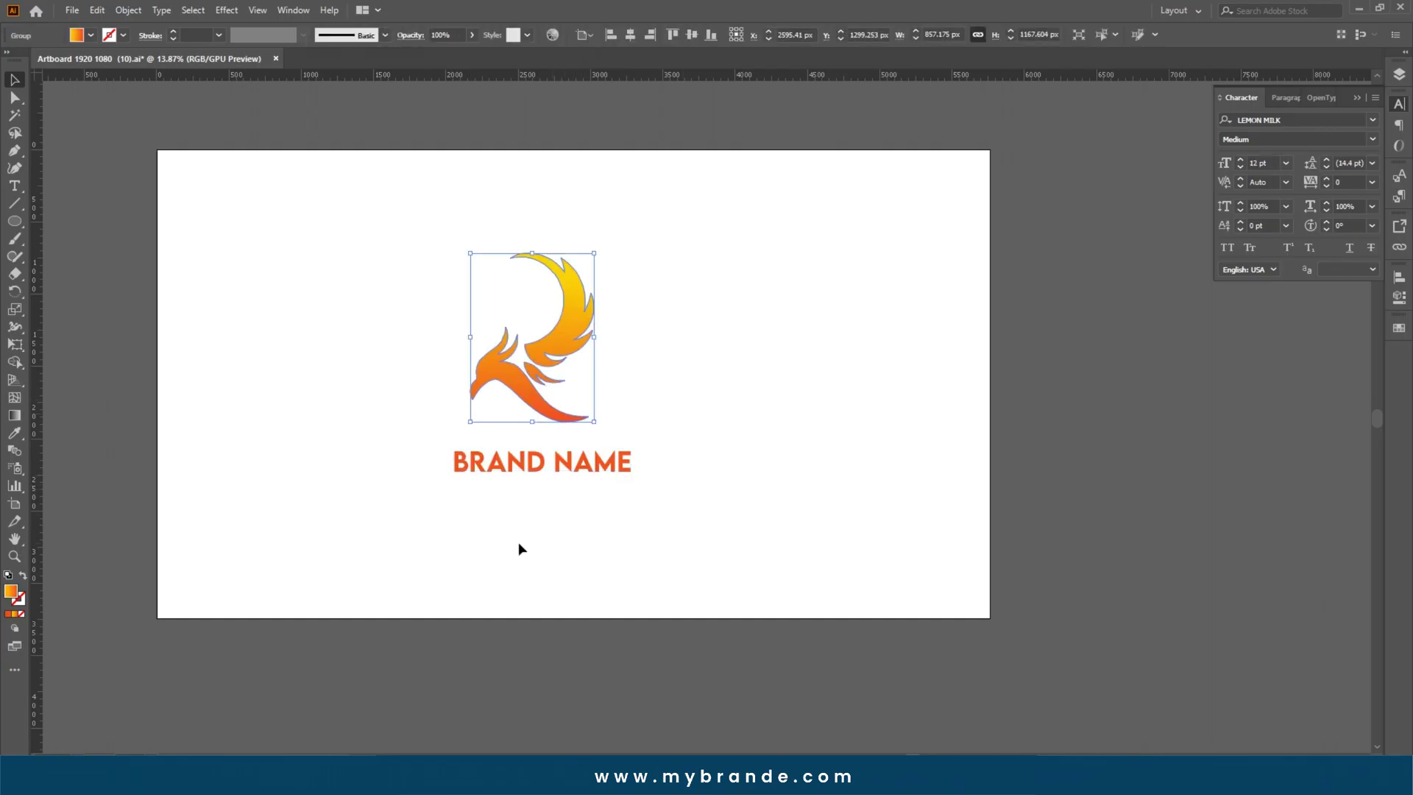
Centre the logo and brand name horizontally on the artboard and move the text slightly closer to the logo
left_click_drag(518, 542, 572, 254)
key("ctrl+F2")
left_click(575, 498)
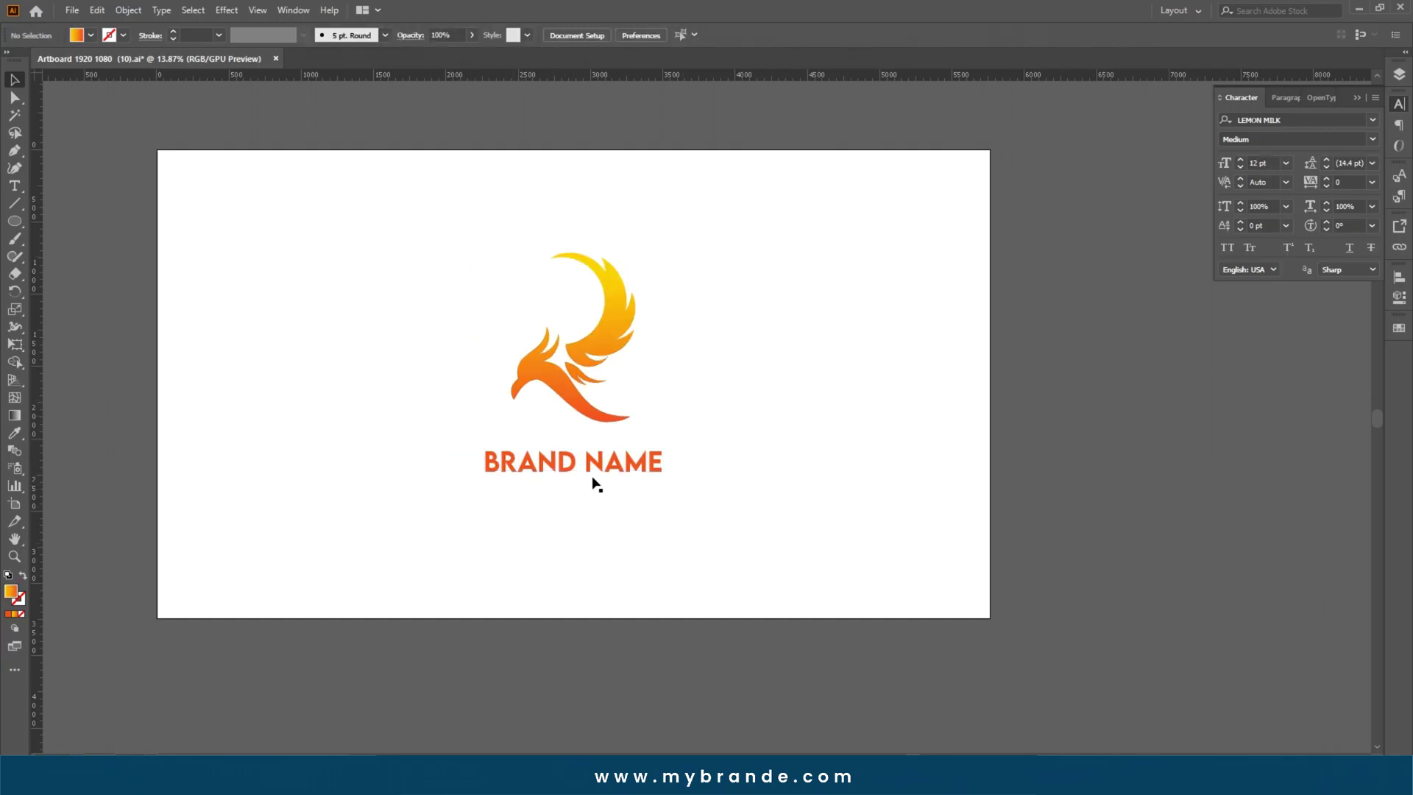
left_click_drag(592, 472, 607, 519)
left_click(608, 500)
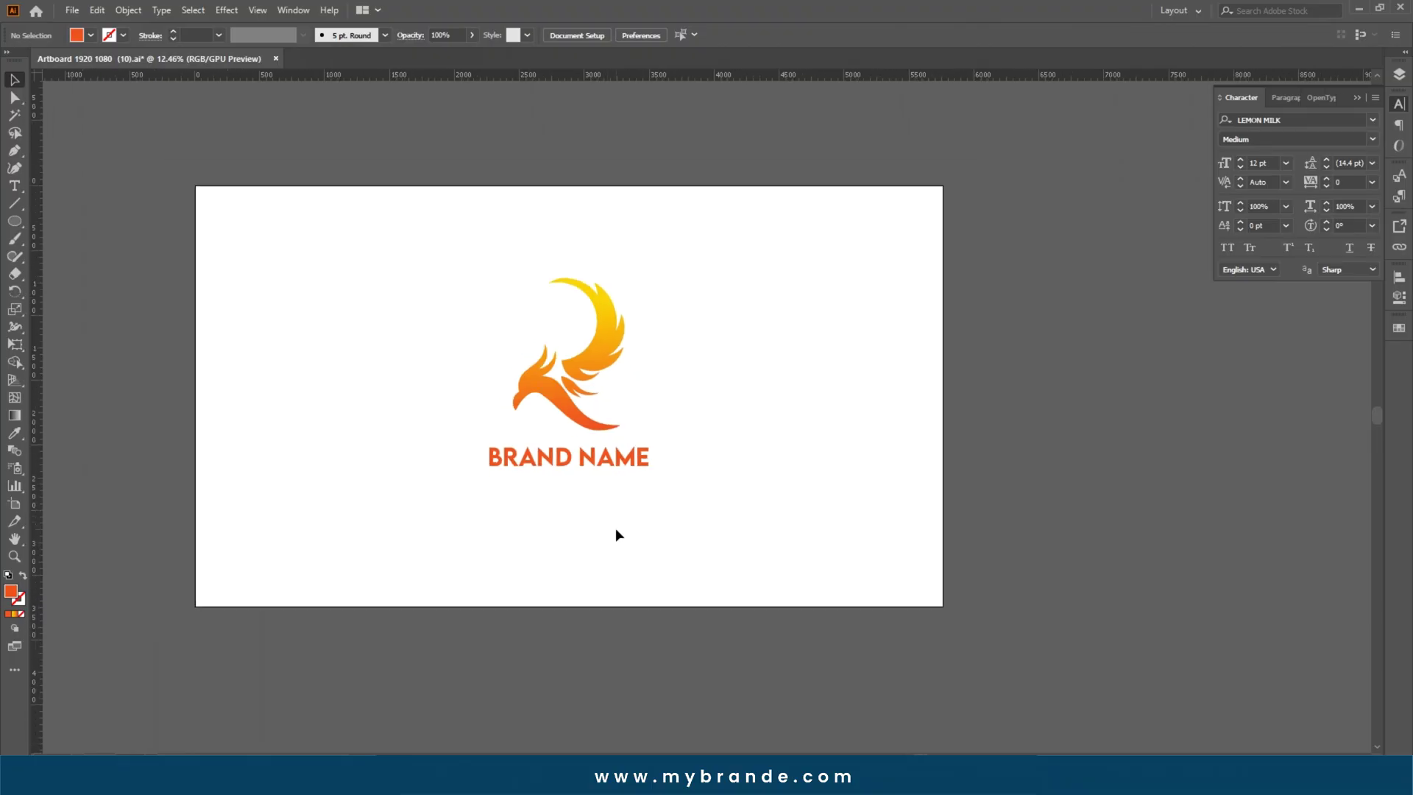